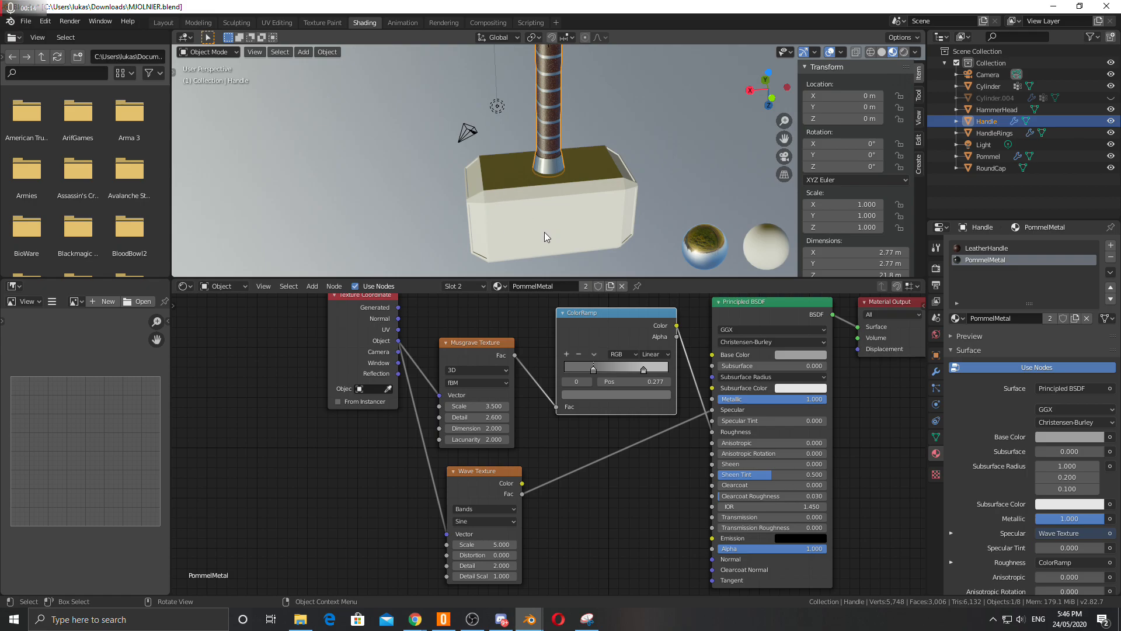
# Step: Select the round cap on the hammer head and assign it the existing ShinyMetal material
pyautogui.moveTo(490, 127); pyautogui.dragTo(429, 160, button='middle')
pyautogui.click(548, 70)
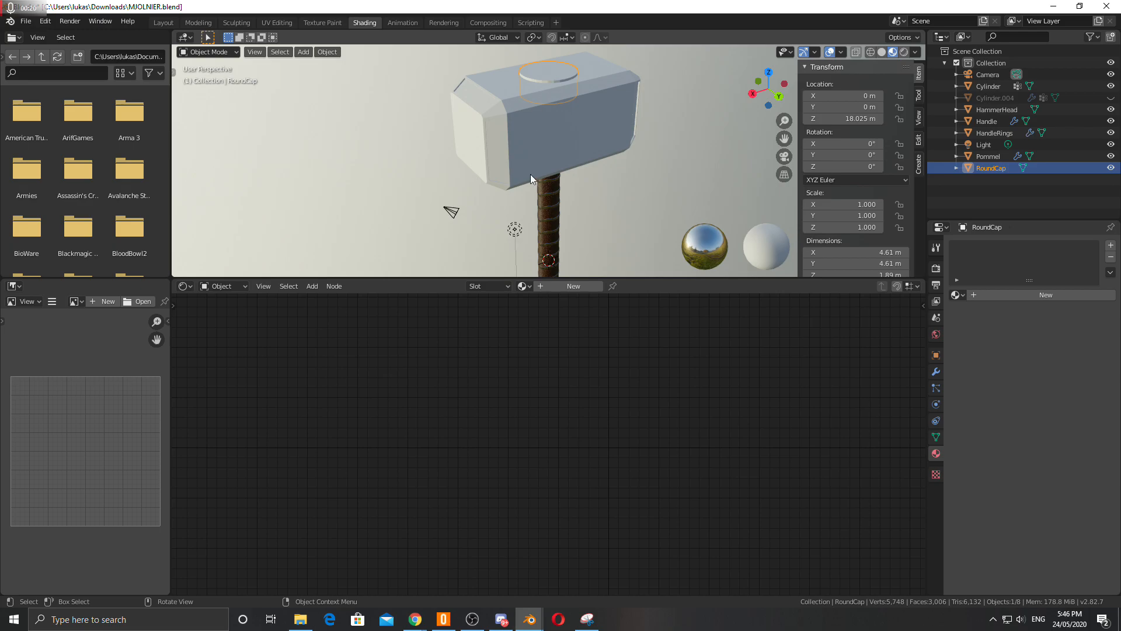
pyautogui.click(523, 287)
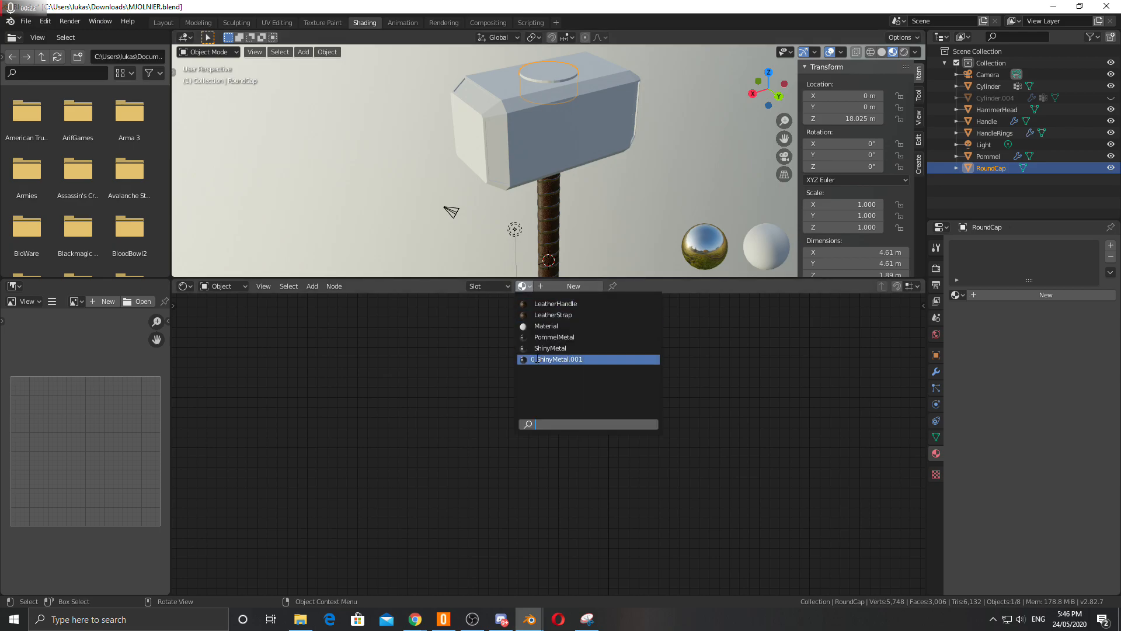
pyautogui.click(539, 348)
pyautogui.moveTo(552, 82); pyautogui.dragTo(551, 130, button='middle')
pyautogui.scroll(6, 552, 131)
pyautogui.scroll(-3, 552, 131)
# Step: Switch the round cap's material to PommelMetal and check how it looks up close
pyautogui.click(507, 286)
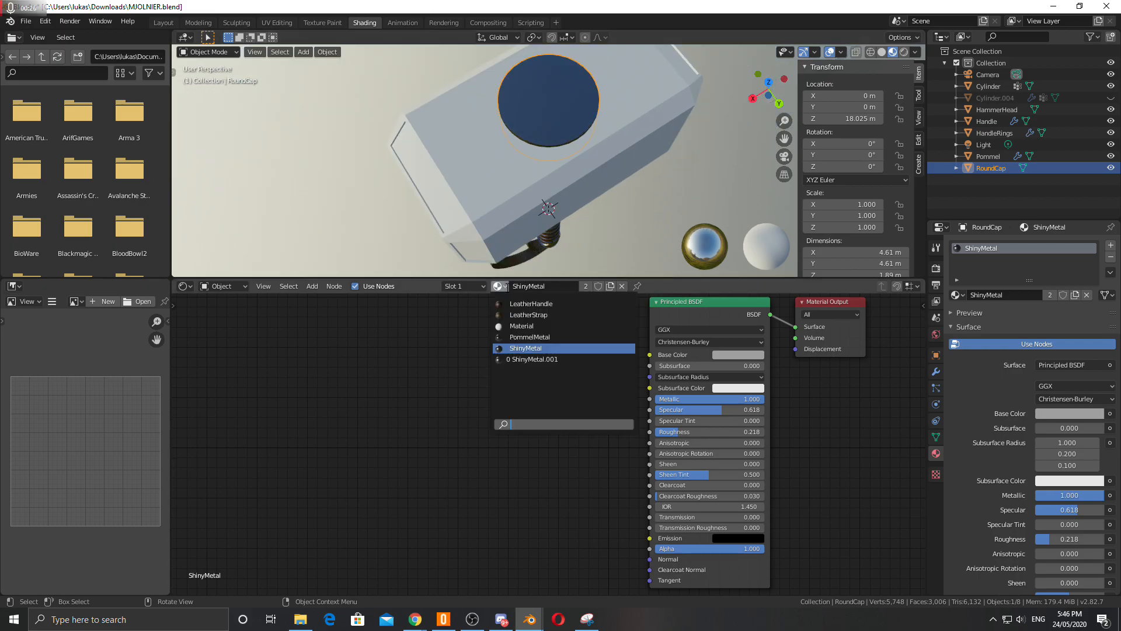
pyautogui.click(530, 337)
pyautogui.moveTo(519, 194); pyautogui.dragTo(522, 247, button='middle')
pyautogui.scroll(4, 541, 108)
pyautogui.scroll(6, 502, 178)
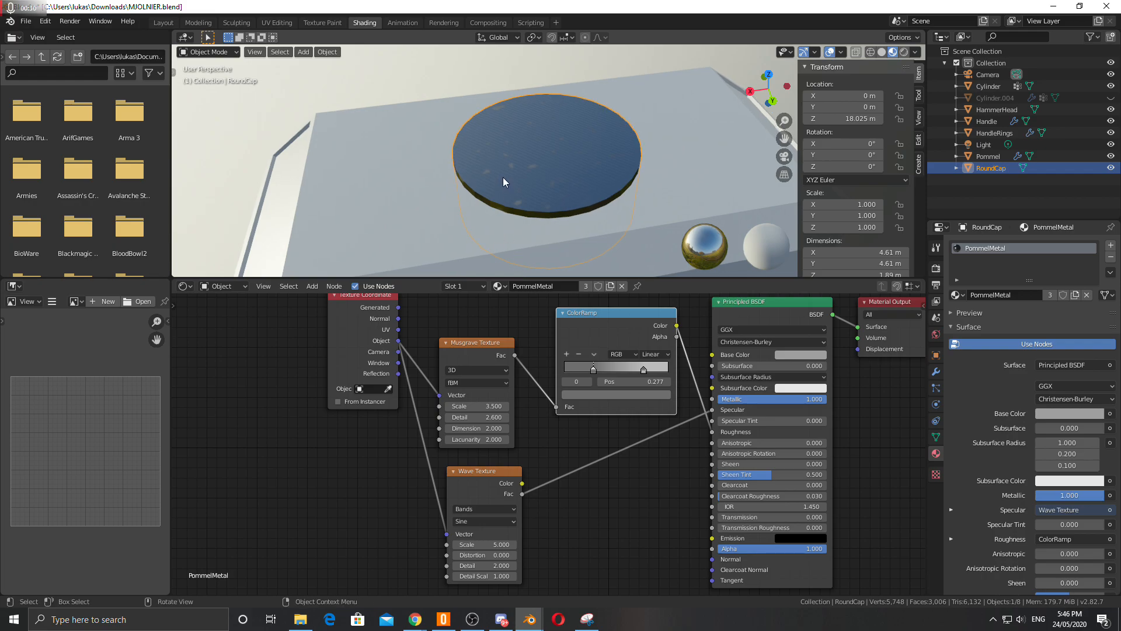
pyautogui.scroll(-7, 503, 176)
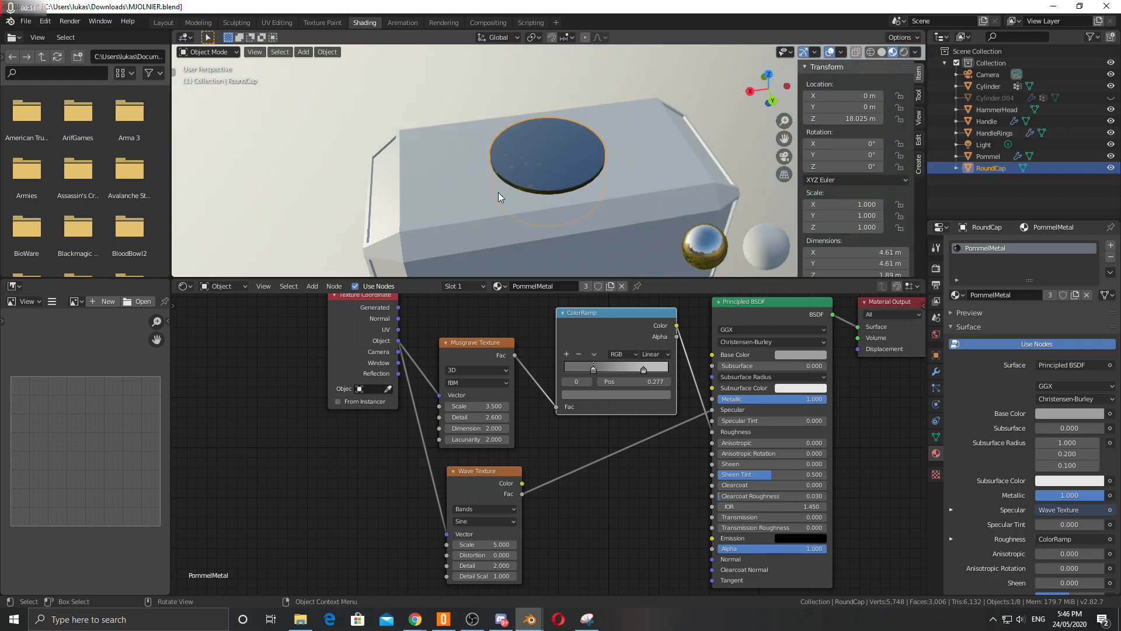
# Step: Select the hammer head and bring it into the UV Editing workspace
pyautogui.click(451, 227)
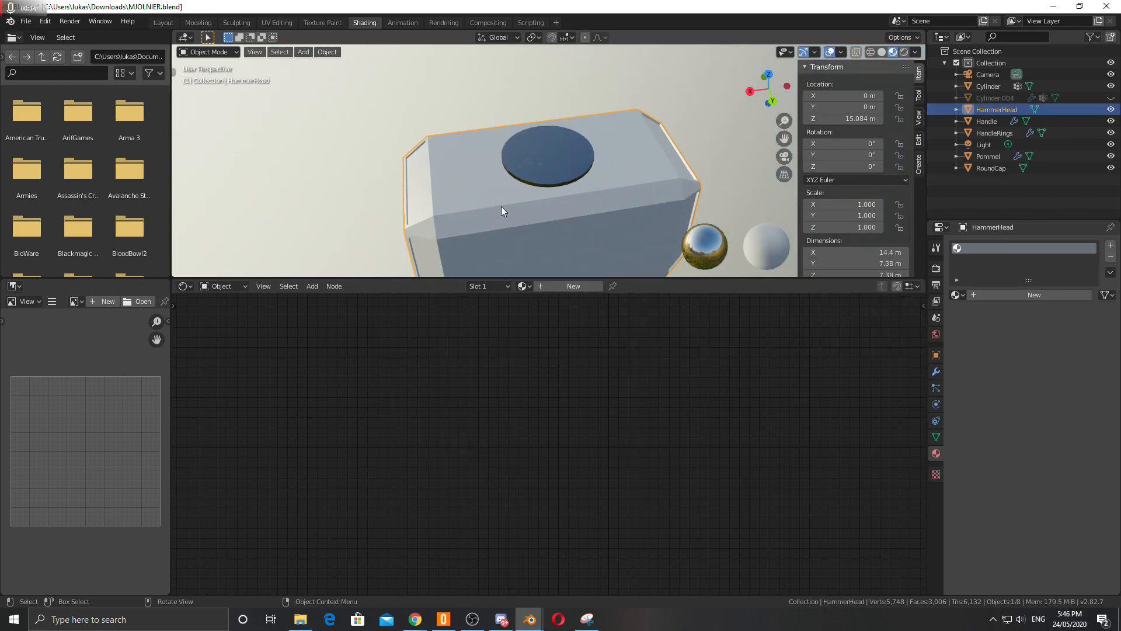
pyautogui.click(270, 22)
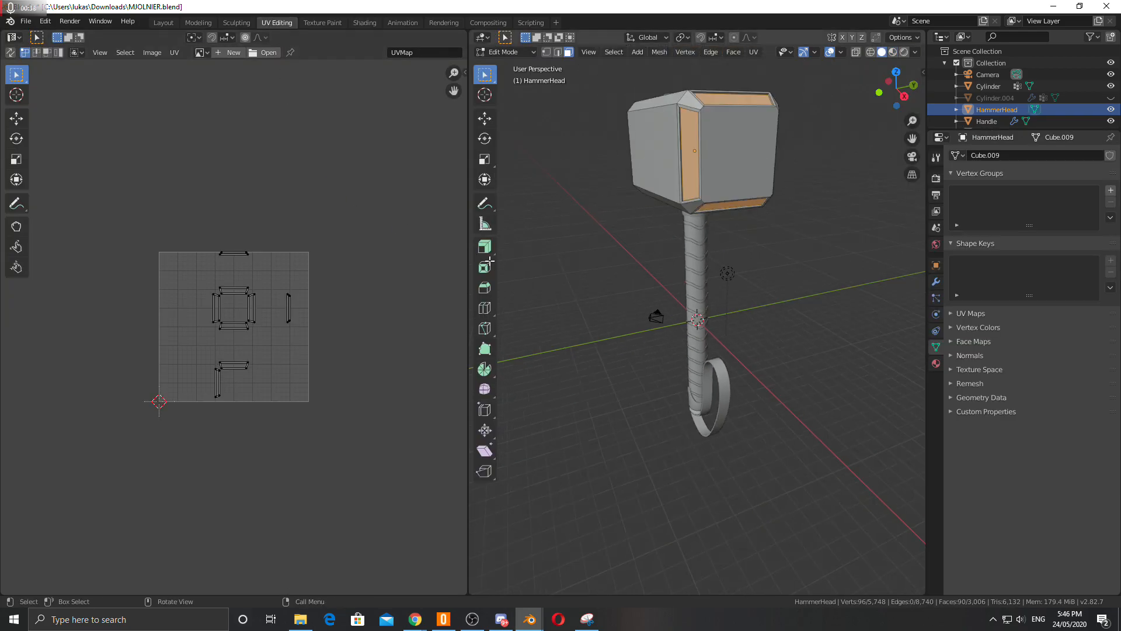
pyautogui.moveTo(701, 327); pyautogui.dragTo(608, 220, button='middle')
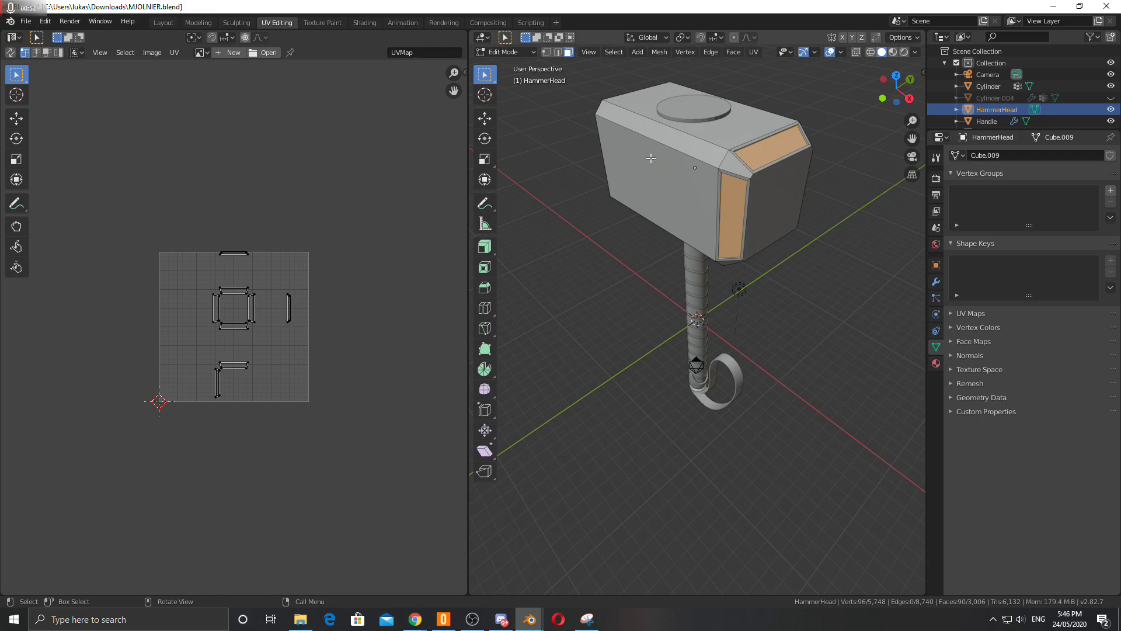
pyautogui.moveTo(651, 159); pyautogui.dragTo(641, 289, button='middle')
pyautogui.scroll(4, 622, 209)
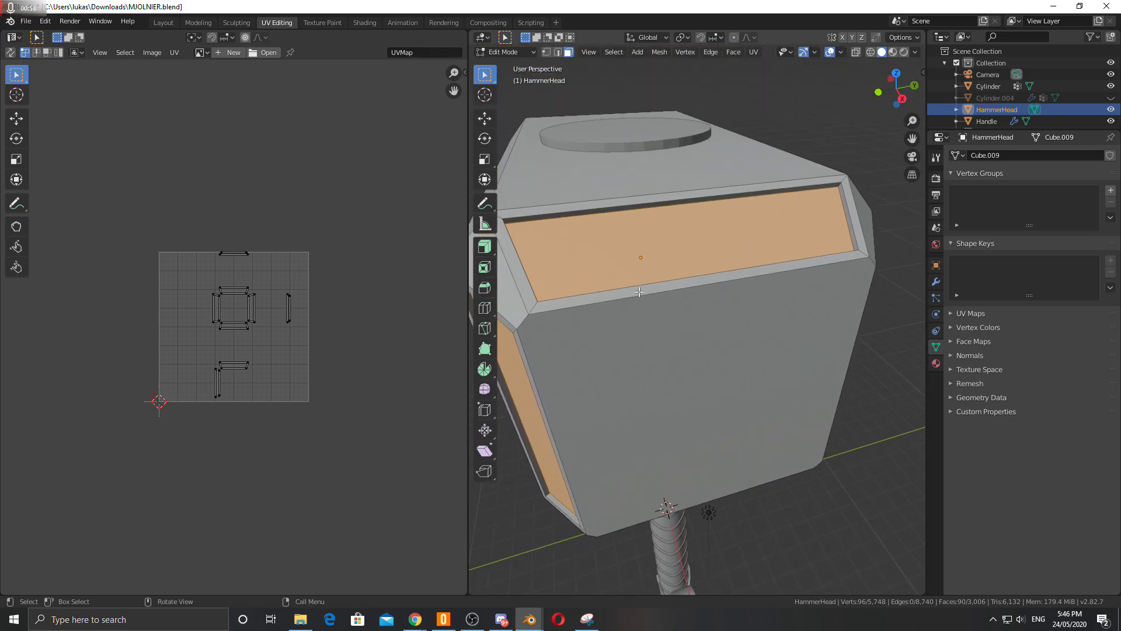
pyautogui.scroll(-6, 631, 257)
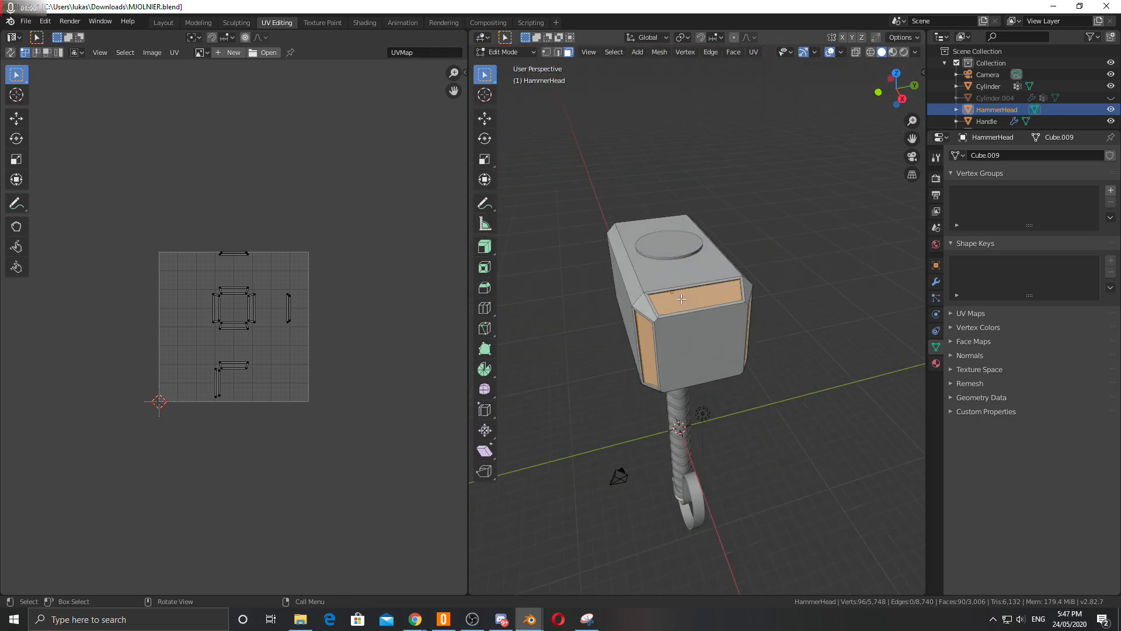
# Step: Mark seams around the selected recessed bevel faces at the ends of the hammer head
pyautogui.hotkey('ctrl', 'e')
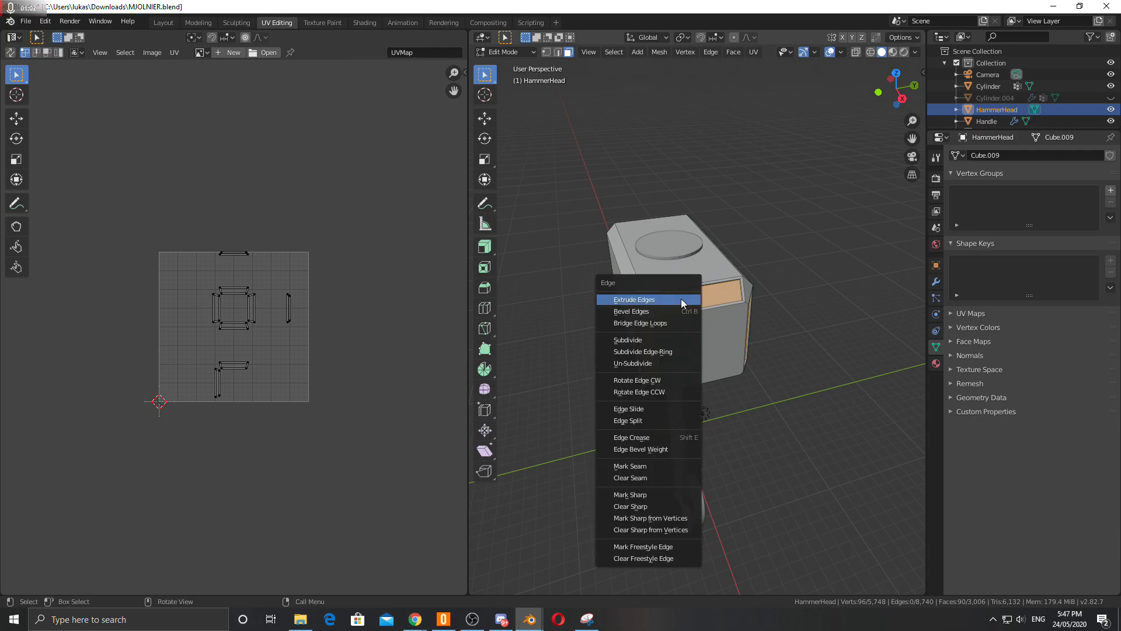
pyautogui.click(644, 463)
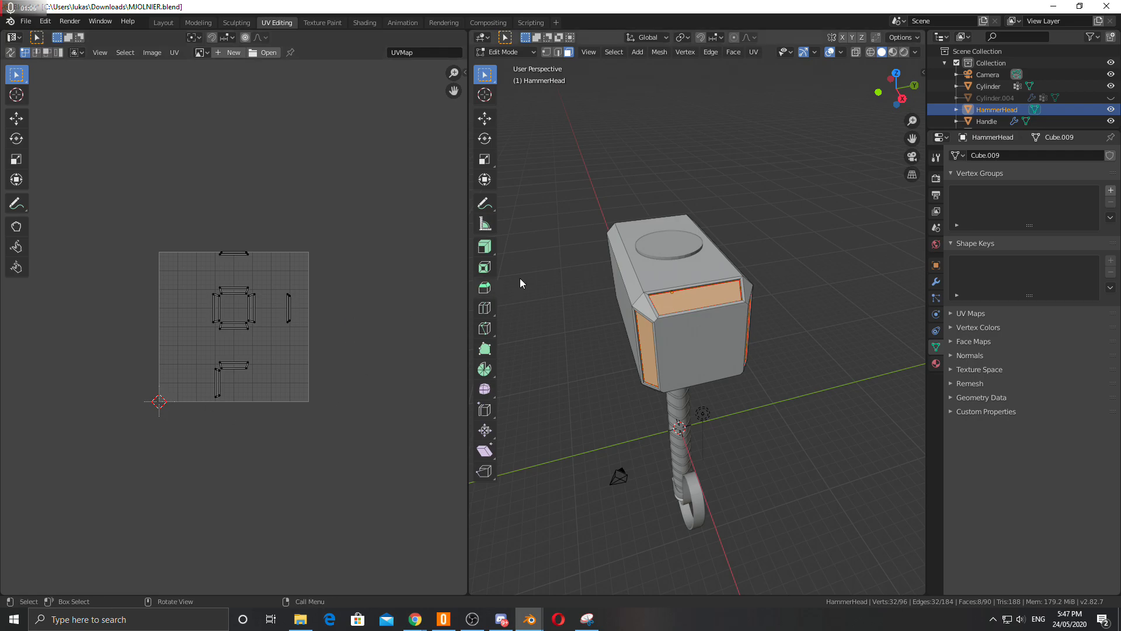
pyautogui.moveTo(660, 317); pyautogui.dragTo(679, 317, button='middle')
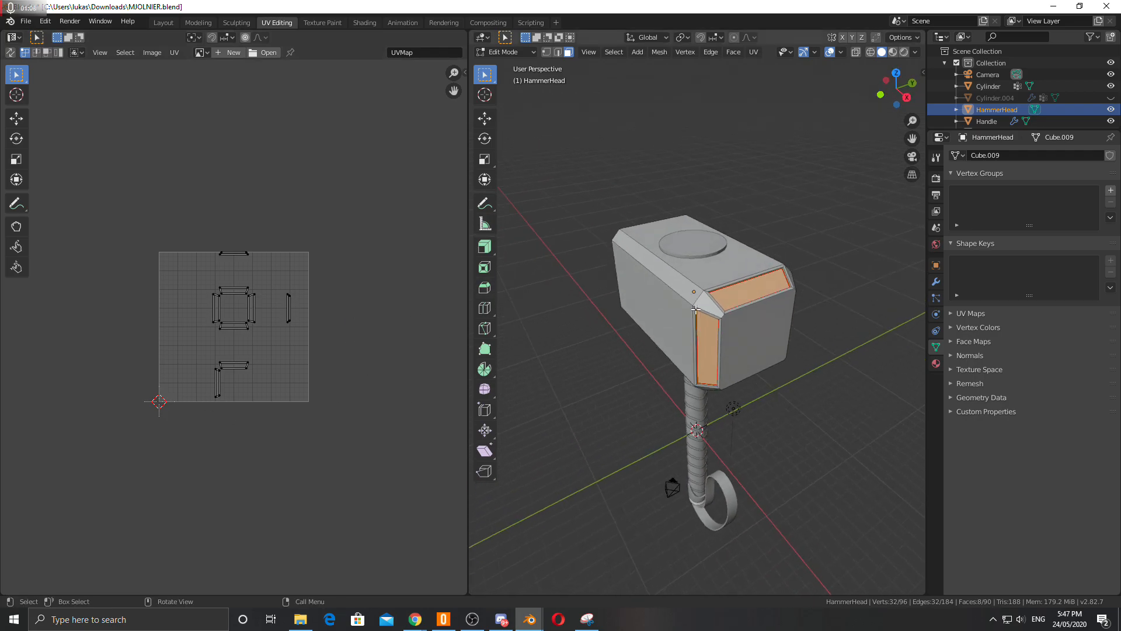
# Step: Clear the seams from the edges of the selected recessed bevel faces
pyautogui.rightClick(692, 304)
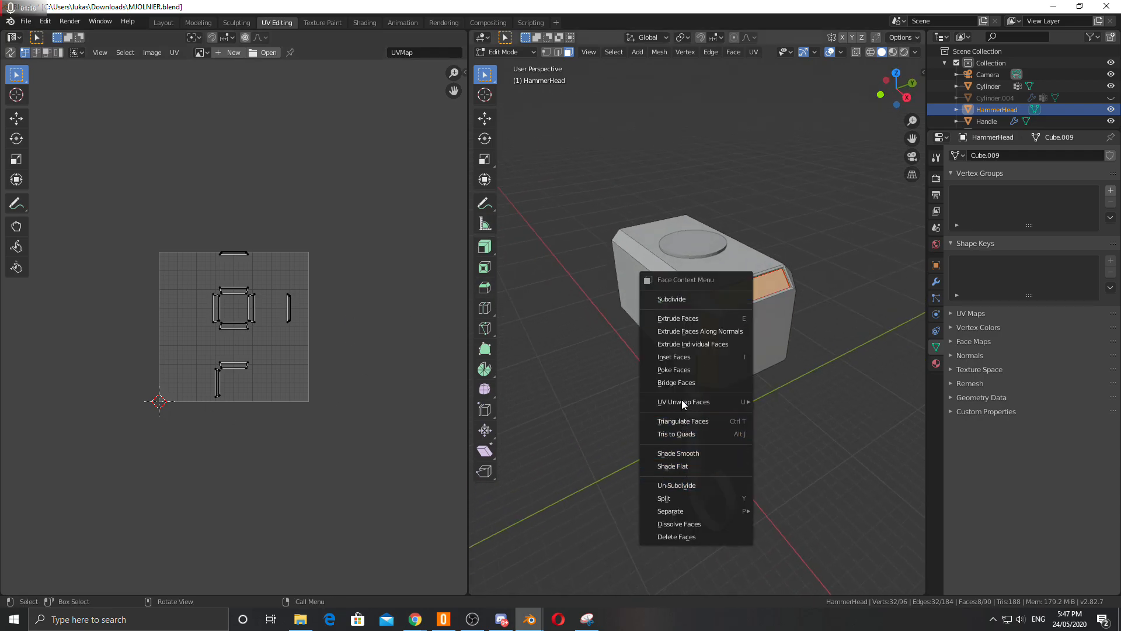
pyautogui.hotkey('ctrl', 'e')
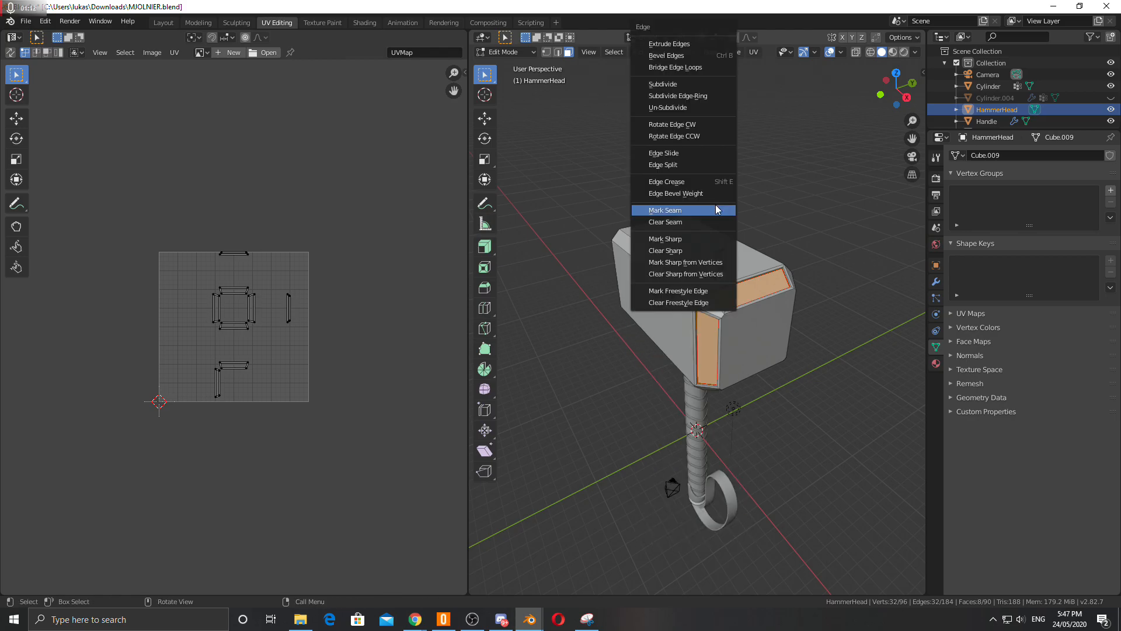
pyautogui.click(690, 225)
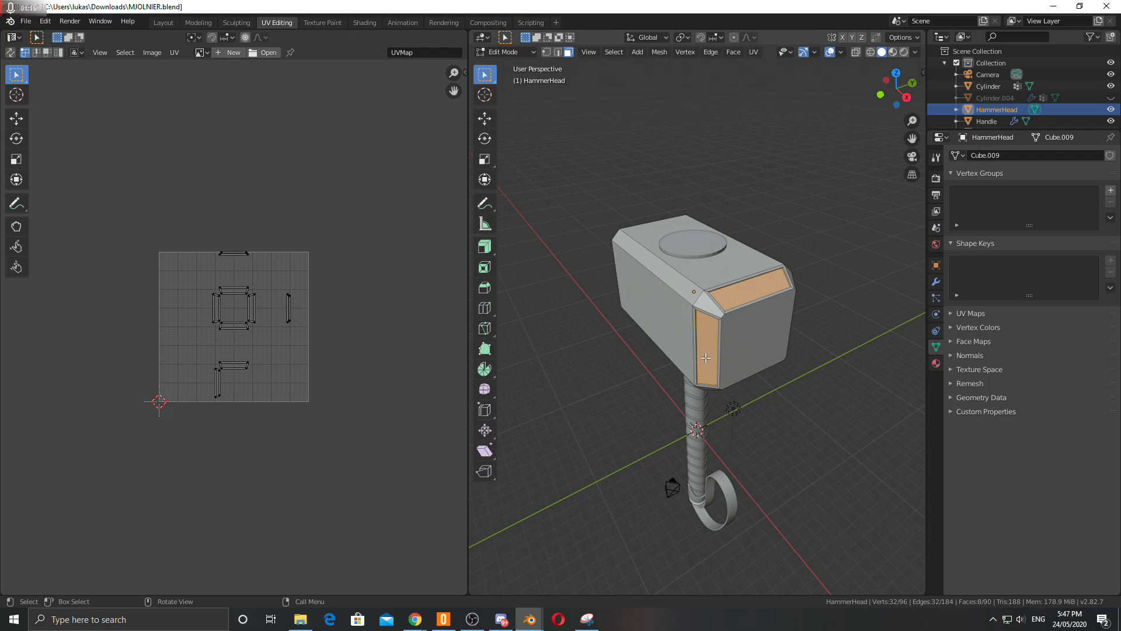
# Step: Select all faces of the hammer head and inspect the complete UV layout up close
pyautogui.press('a')
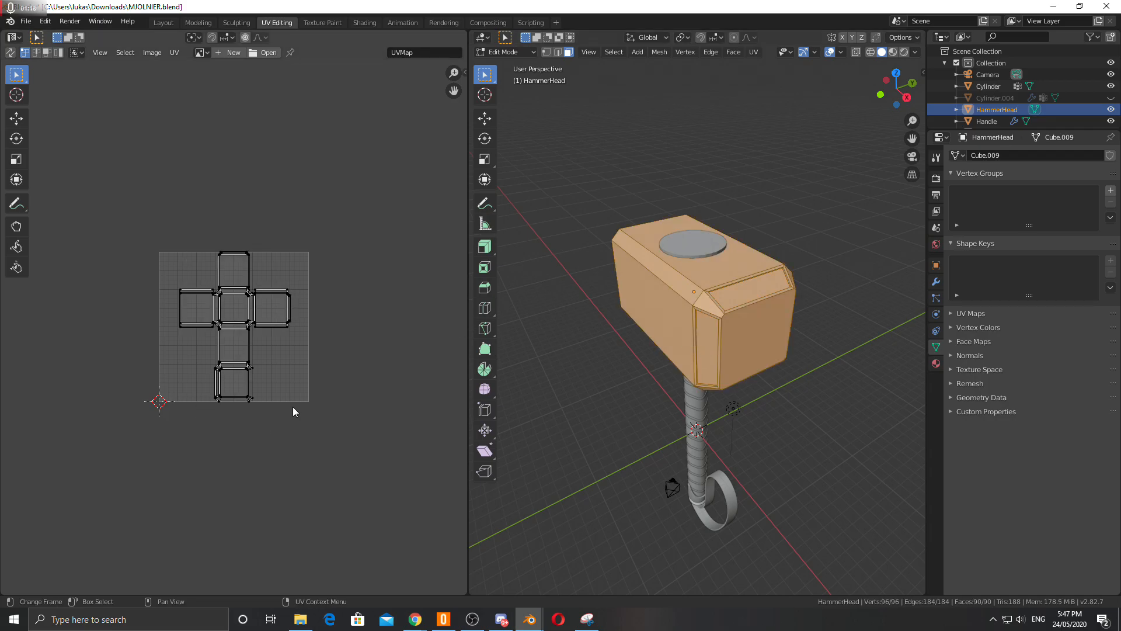
pyautogui.scroll(3, 289, 307)
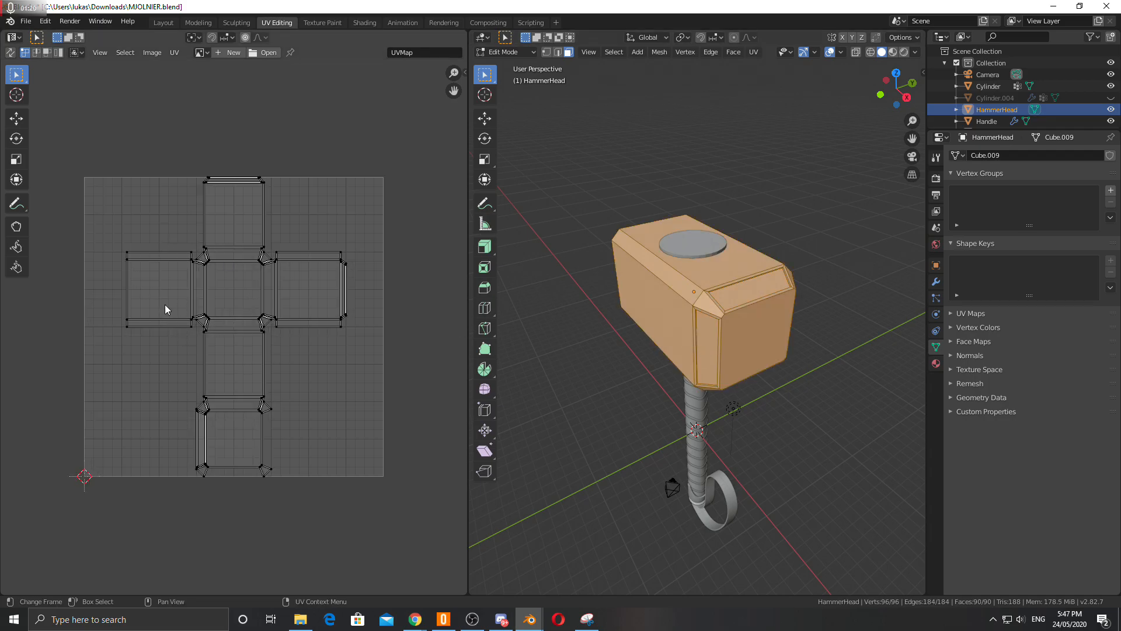
pyautogui.scroll(2, 164, 305)
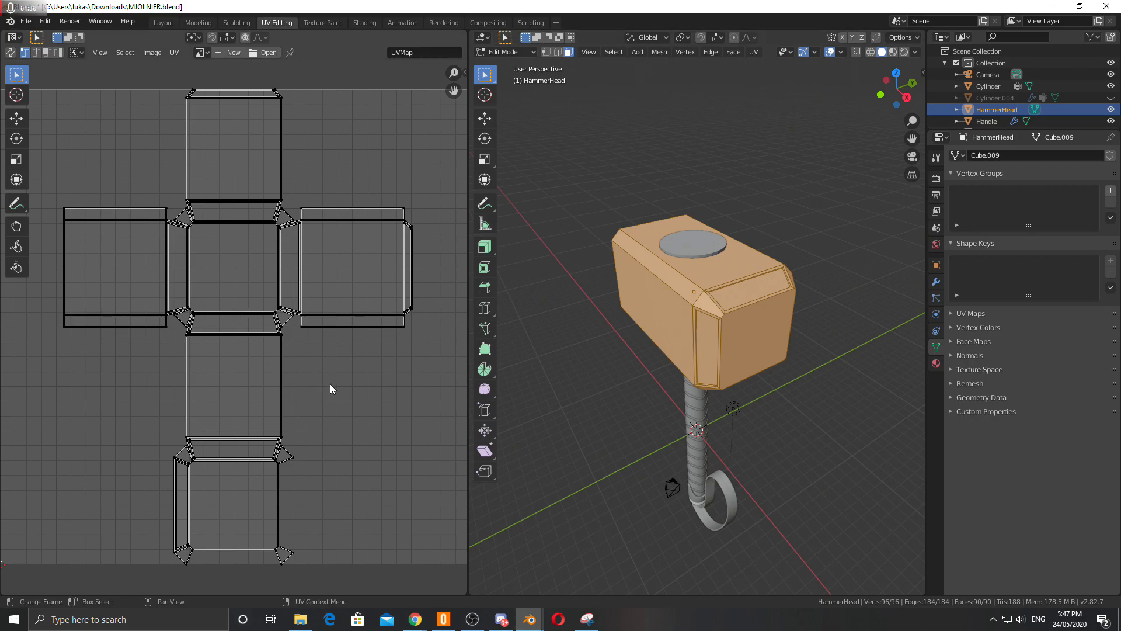
# Step: Examine which part of the UV layout belongs to the hammer head's large side, end, top and bevel faces, one face at a time
pyautogui.moveTo(654, 351); pyautogui.dragTo(698, 257, button='middle')
pyautogui.click(641, 272)
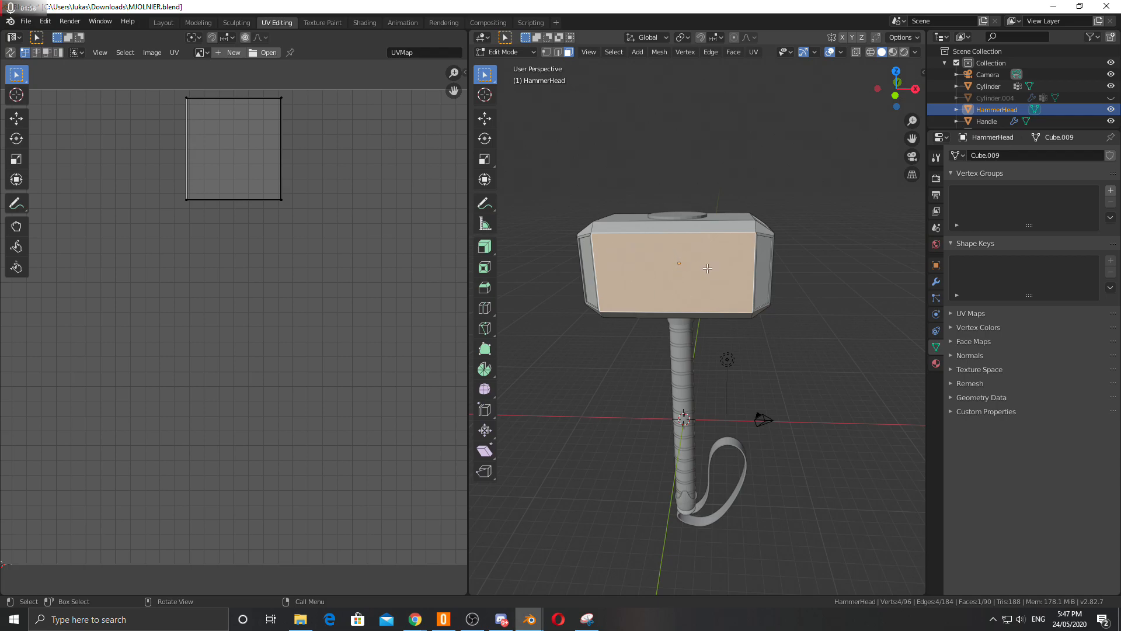
pyautogui.click(761, 260)
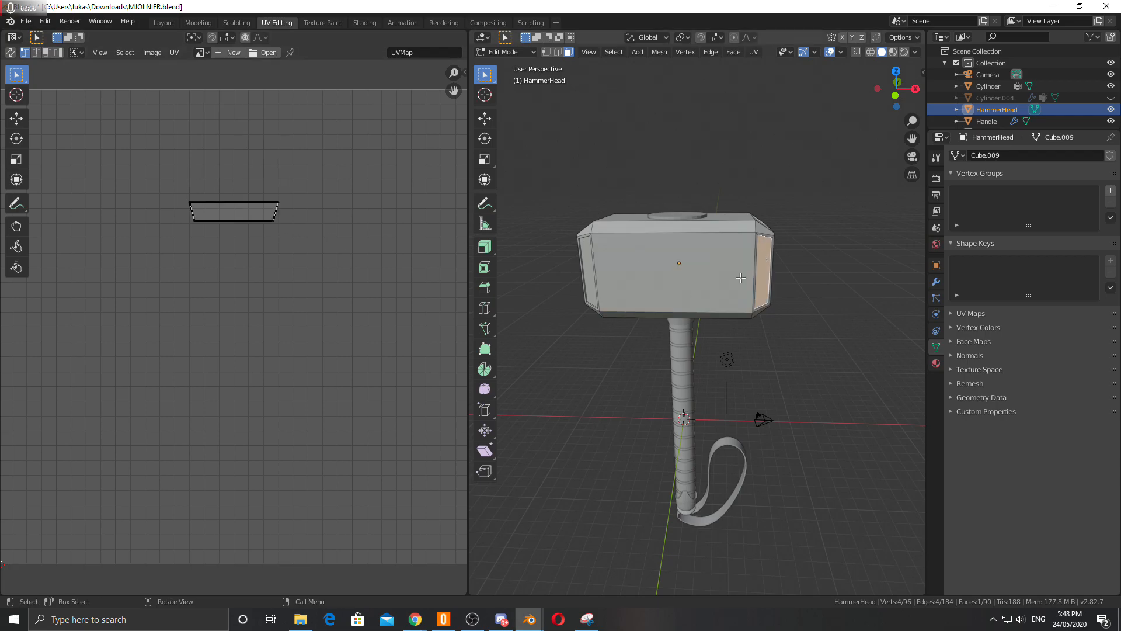
pyautogui.moveTo(753, 252); pyautogui.dragTo(688, 286, button='middle')
pyautogui.click(670, 276)
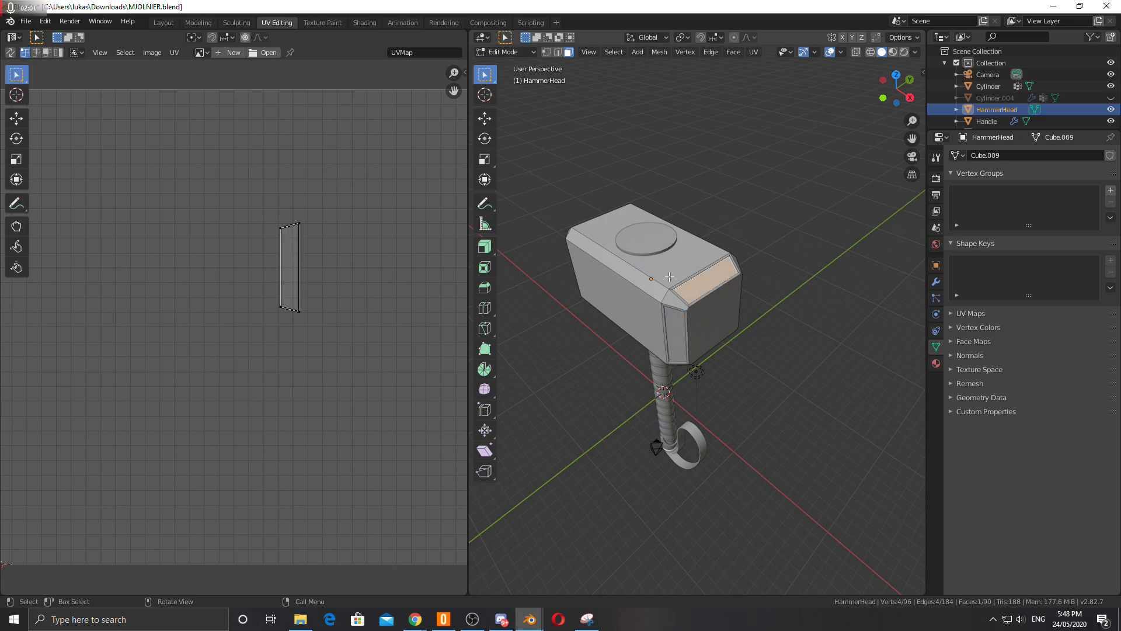
pyautogui.click(697, 311)
pyautogui.click(611, 238)
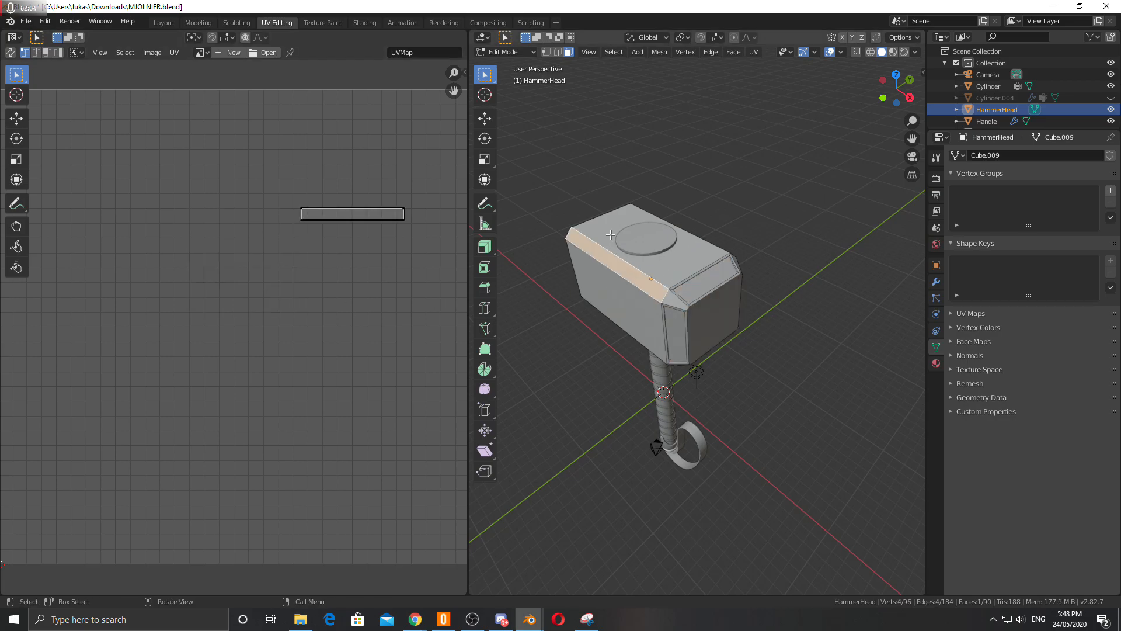
pyautogui.click(603, 226)
pyautogui.click(613, 279)
pyautogui.moveTo(594, 323); pyautogui.dragTo(645, 236, button='middle')
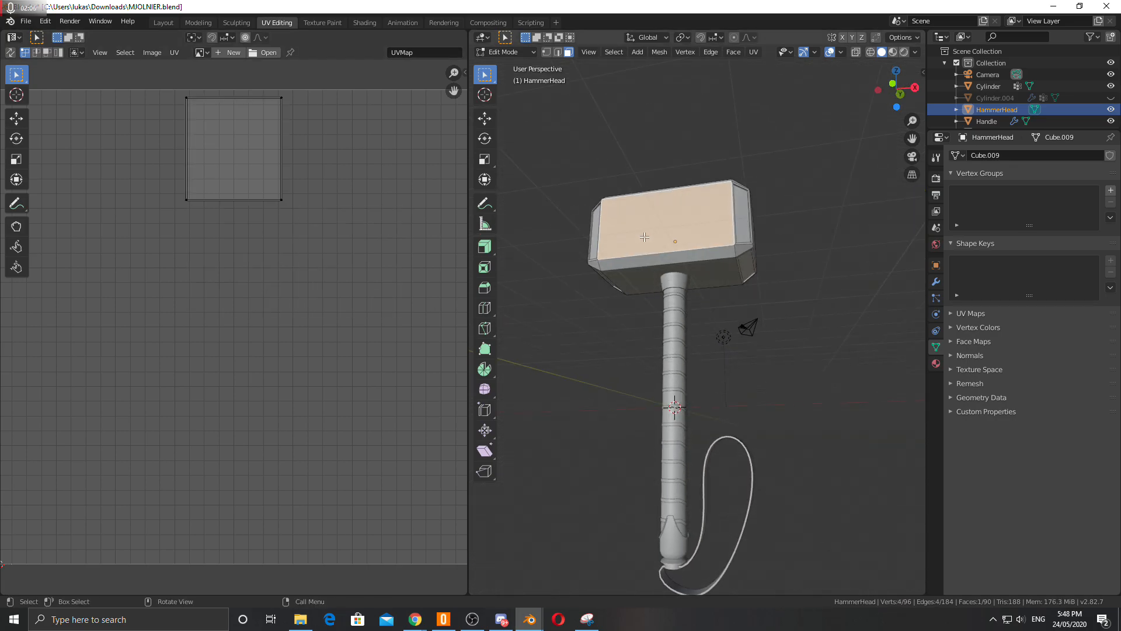
pyautogui.click(640, 278)
pyautogui.click(639, 261)
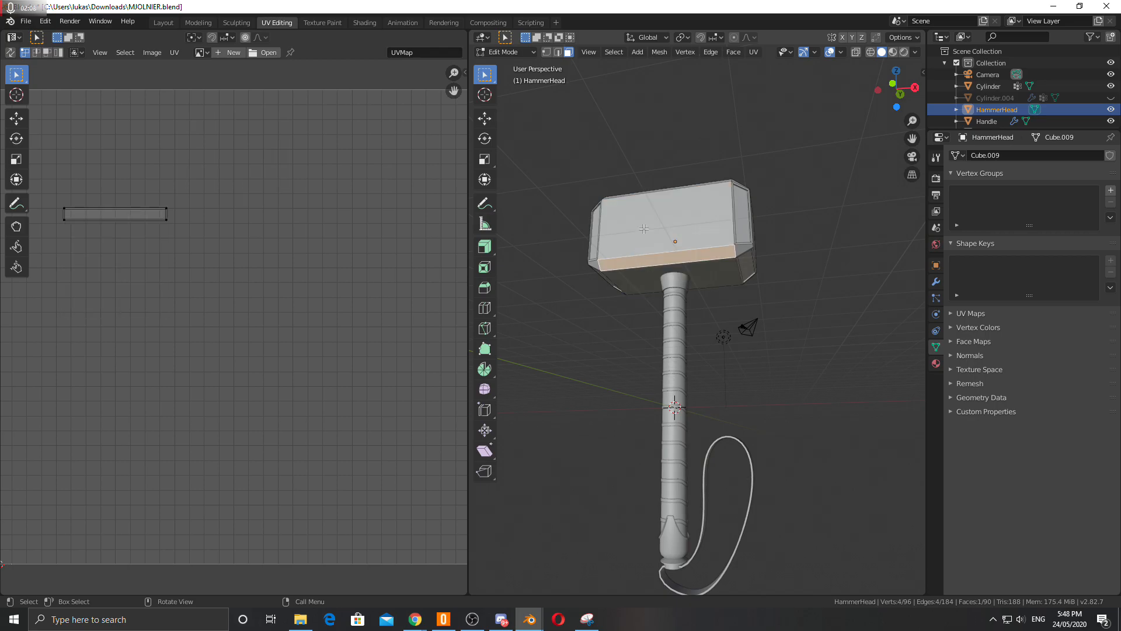
pyautogui.click(648, 254)
# Step: Check the hammer head's scale and dimensions in Object Mode and return to Edit Mode
pyautogui.press('n')
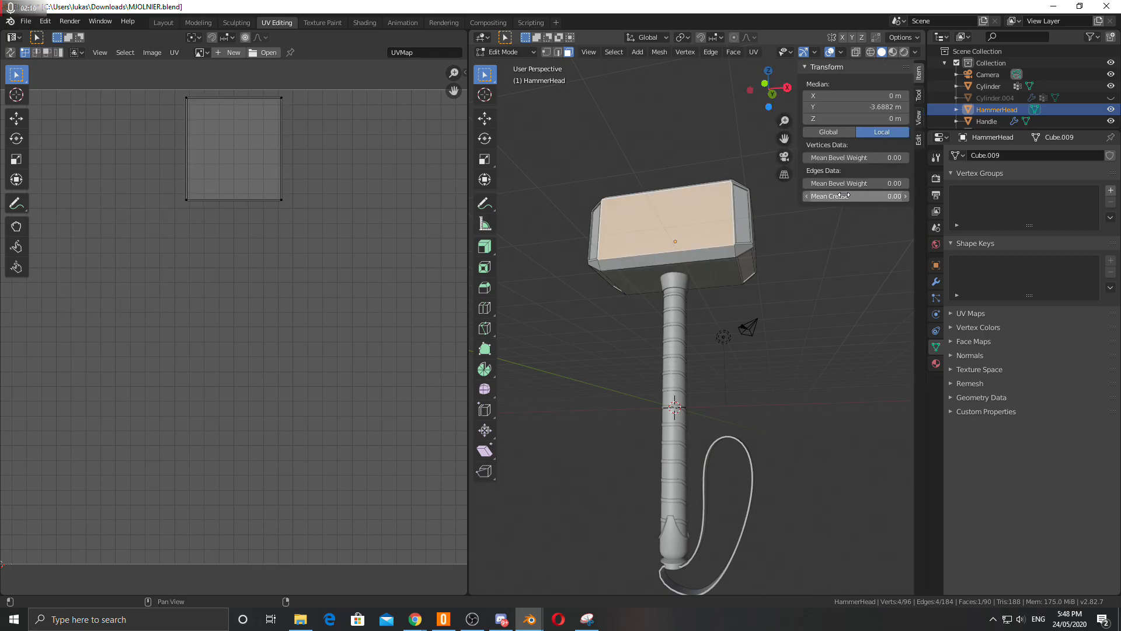
pyautogui.click(919, 97)
pyautogui.click(920, 119)
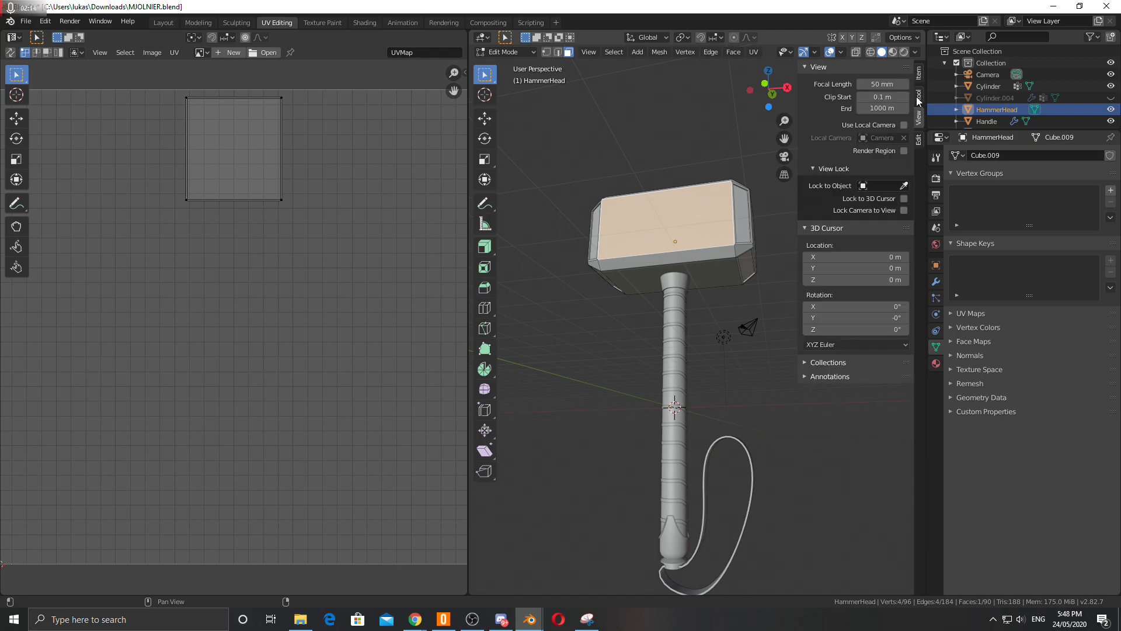
pyautogui.press('Tab')
pyautogui.click(920, 74)
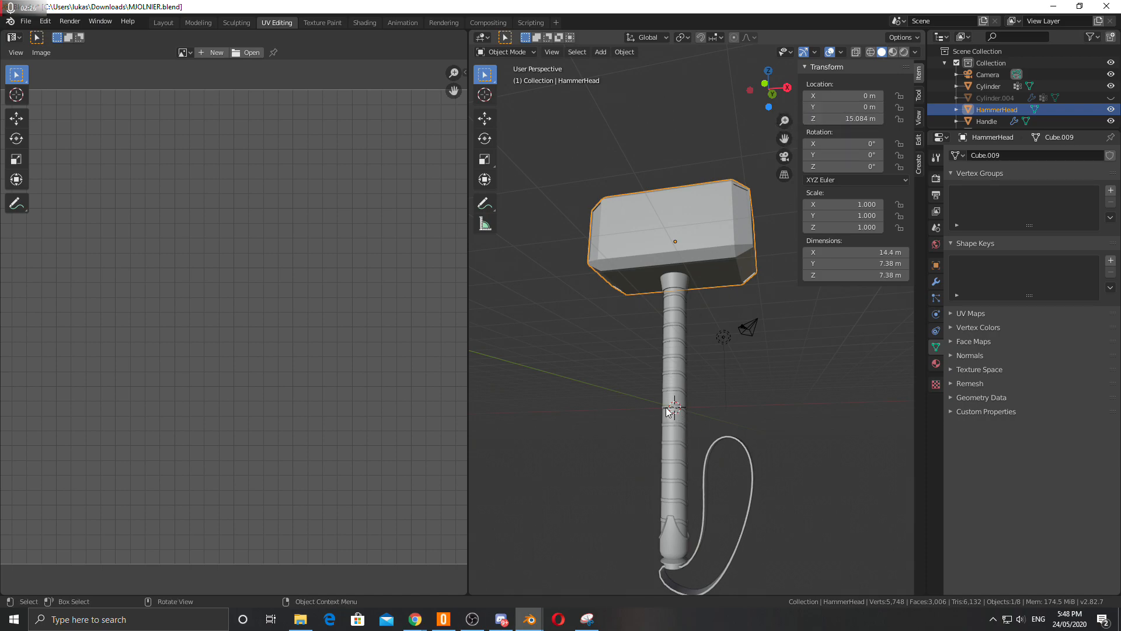
pyautogui.moveTo(681, 264); pyautogui.dragTo(667, 297, button='middle')
pyautogui.press('Tab')
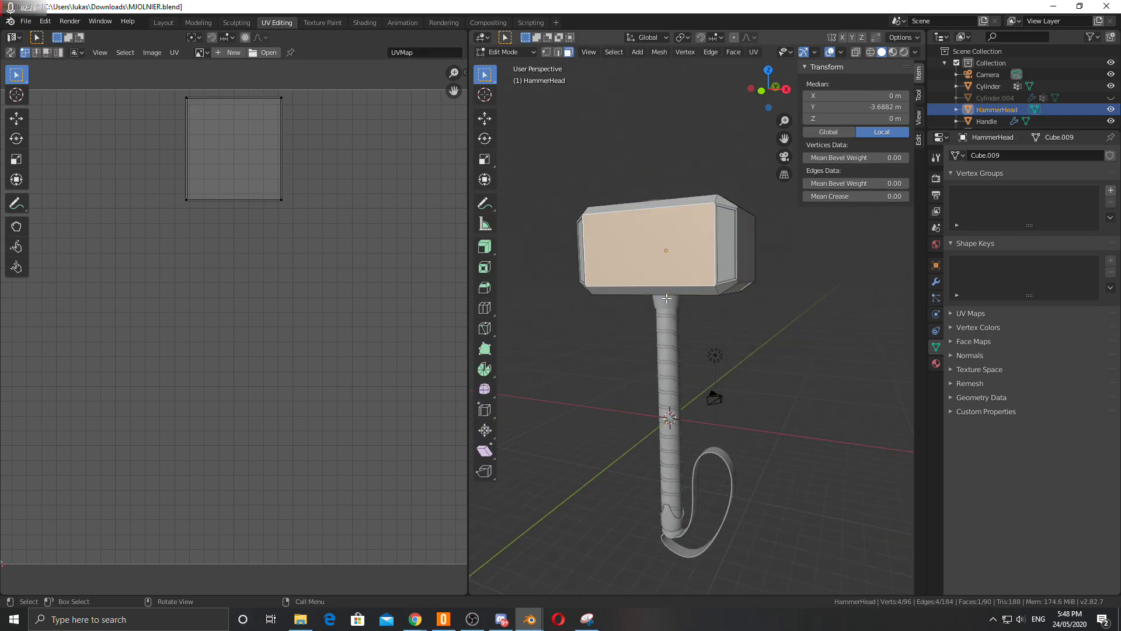
# Step: Select every face of the hammer head and unwrap the whole mesh
pyautogui.moveTo(715, 265); pyautogui.dragTo(695, 295, button='middle')
pyautogui.click(688, 248)
pyautogui.keyDown('shift'); pyautogui.click(647, 271); pyautogui.keyUp('shift')
pyautogui.keyDown('shift'); pyautogui.click(657, 241); pyautogui.keyUp('shift')
pyautogui.keyDown('shift'); pyautogui.click(663, 262); pyautogui.keyUp('shift')
pyautogui.press('a')
pyautogui.scroll(-1, 388, 278)
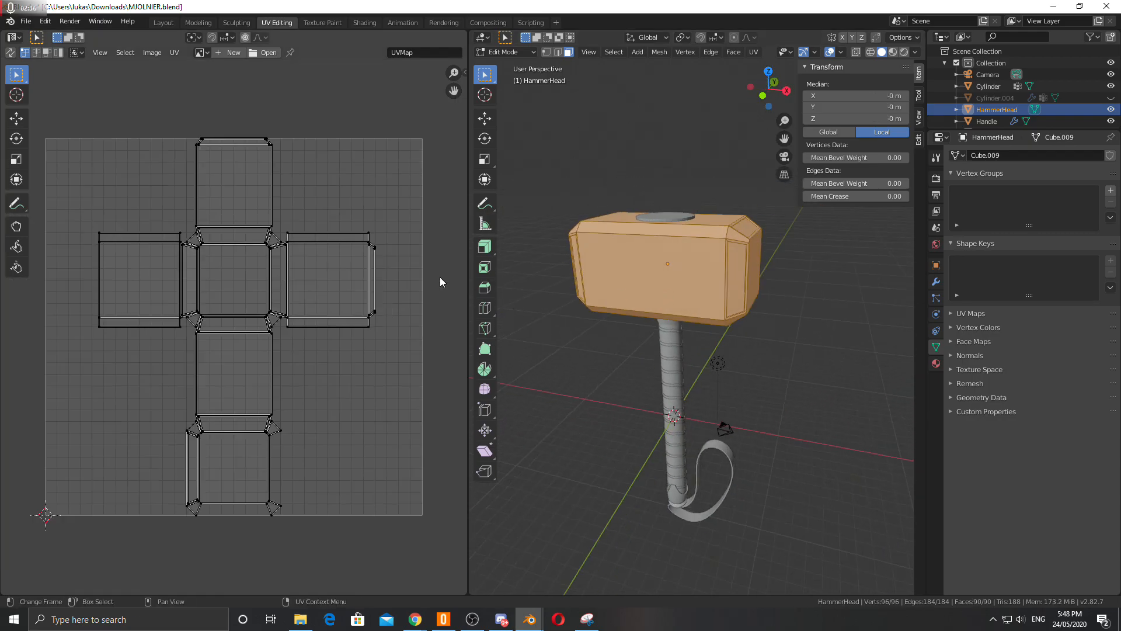
pyautogui.press('u')
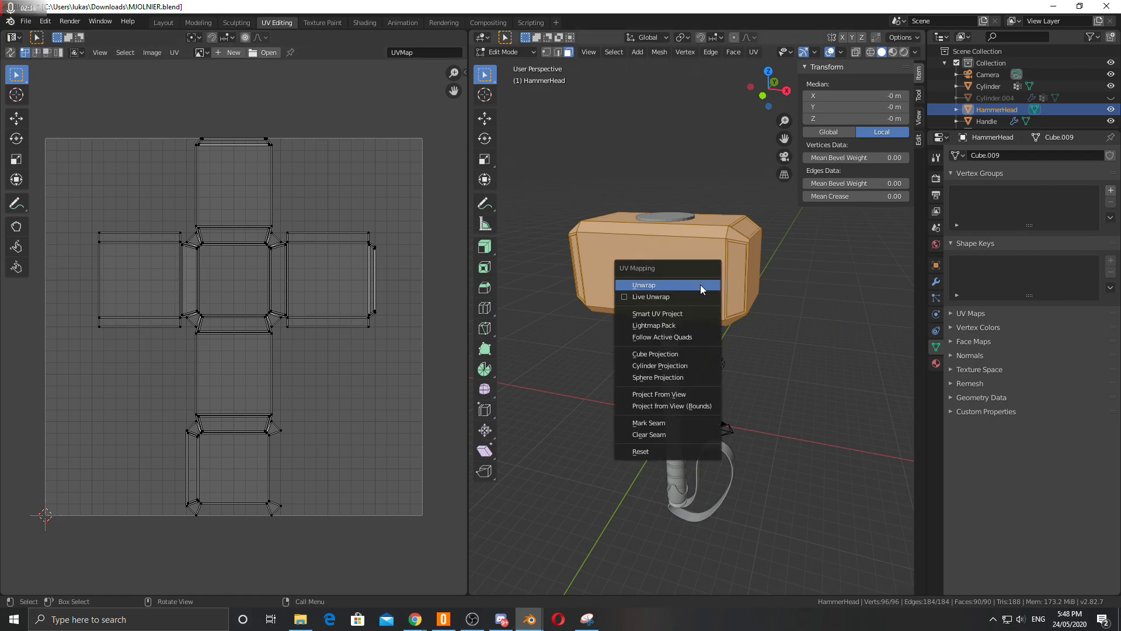
pyautogui.click(681, 285)
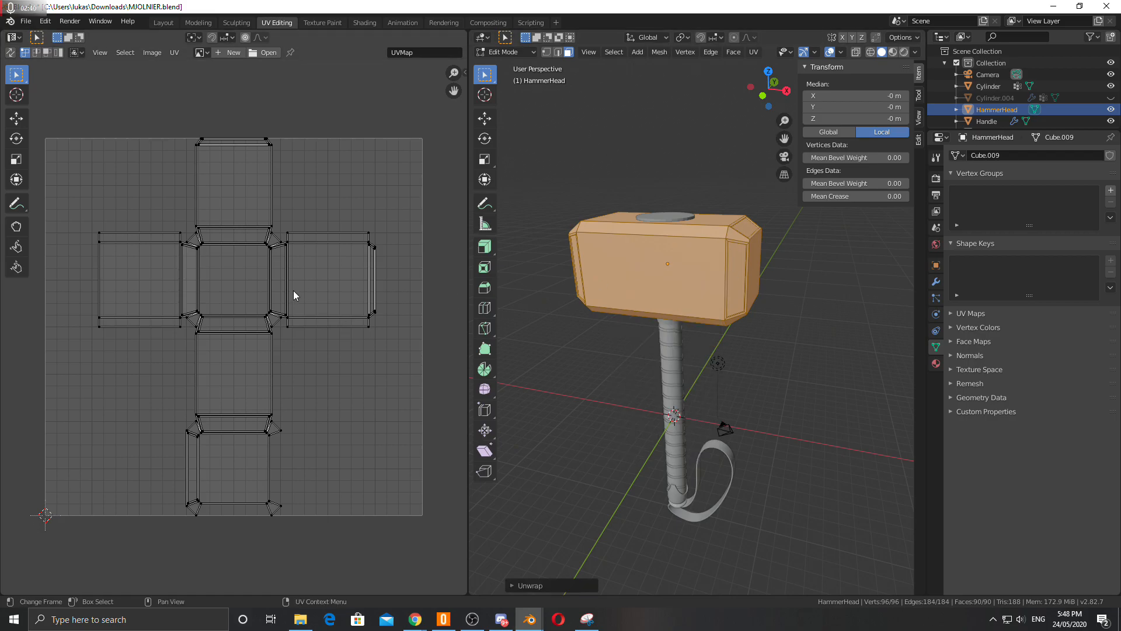
# Step: Set the unwrap method to Conformal with Correct Aspect disabled and Fill Holes enabled
pyautogui.click(512, 586)
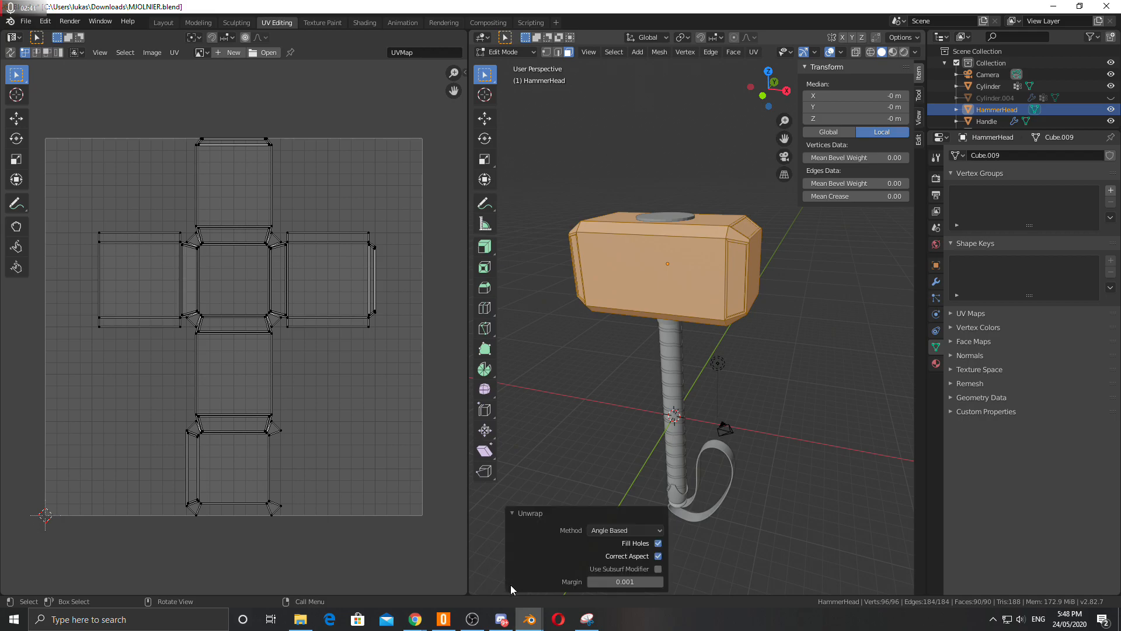
pyautogui.click(658, 556)
pyautogui.click(659, 543)
pyautogui.click(659, 530)
pyautogui.click(637, 543)
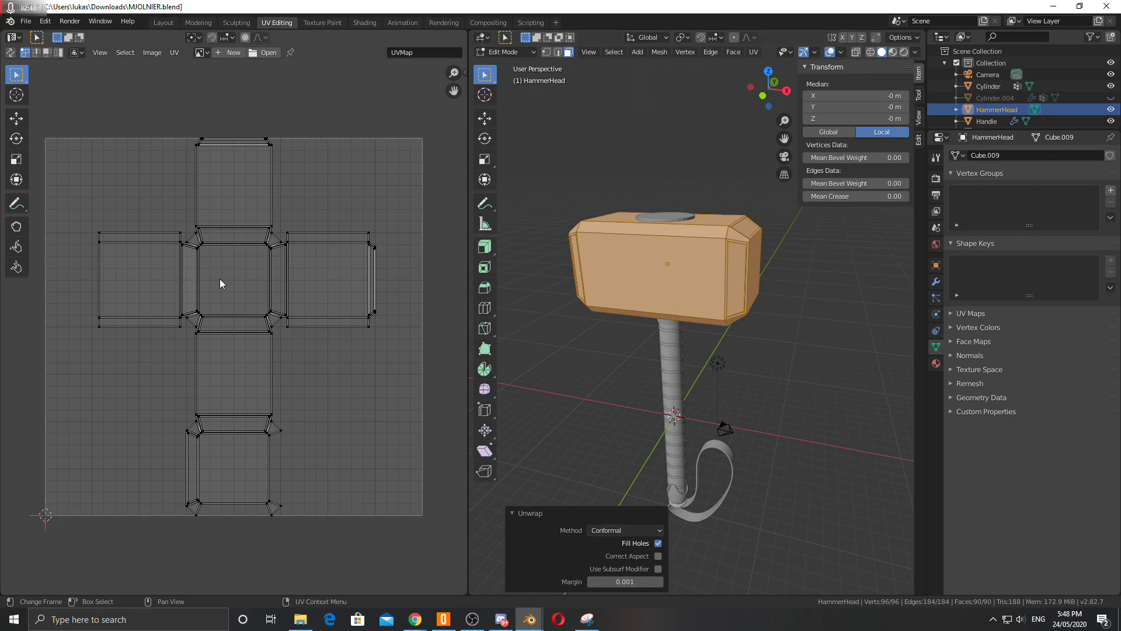
pyautogui.moveTo(684, 282)
pyautogui.mouseDown(button='middle')
pyautogui.moveTo(661, 274)
pyautogui.moveTo(670, 291)
pyautogui.mouseUp(button='middle')
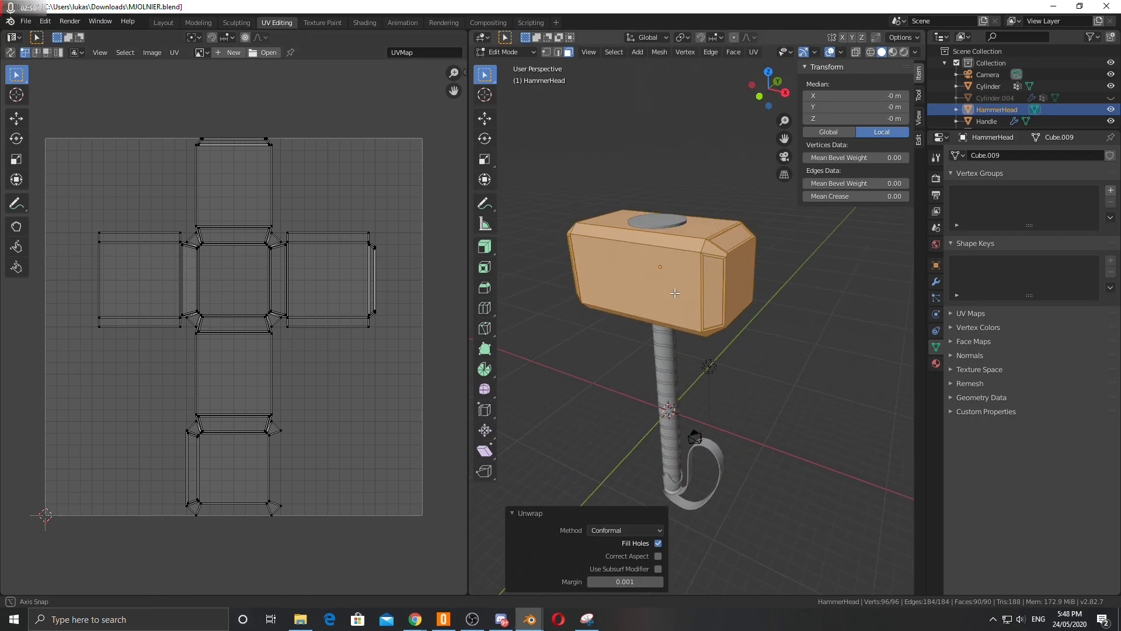
# Step: Try resetting and re-unwrapping the UVs of all hammer head faces, and undo back to the previous layout
pyautogui.scroll(3, 693, 306)
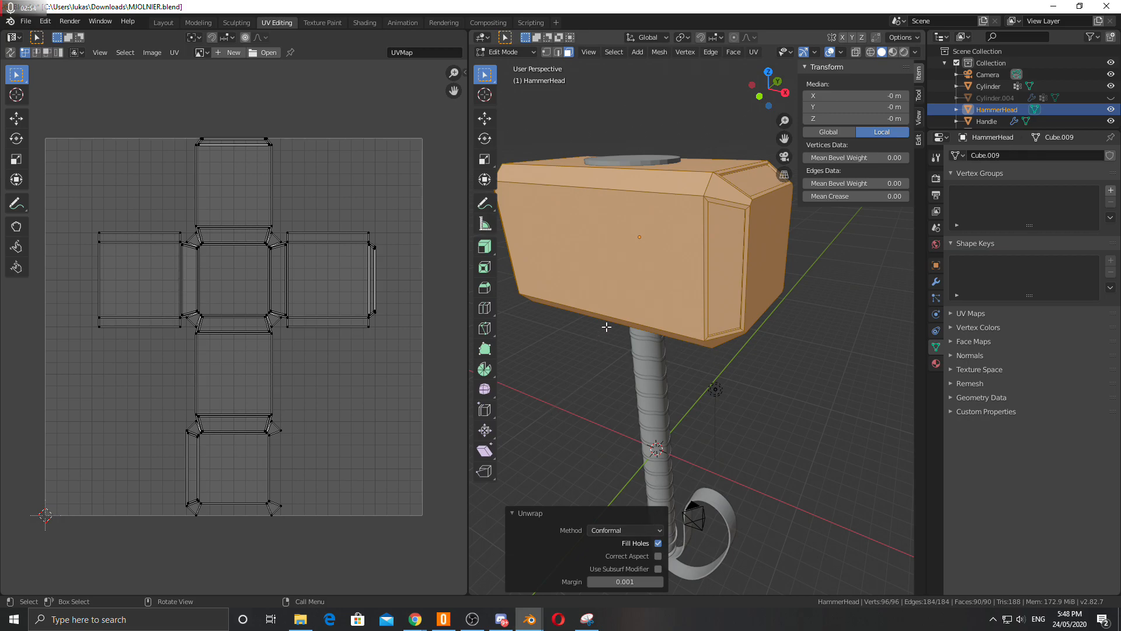
pyautogui.press('u')
pyautogui.click(579, 425)
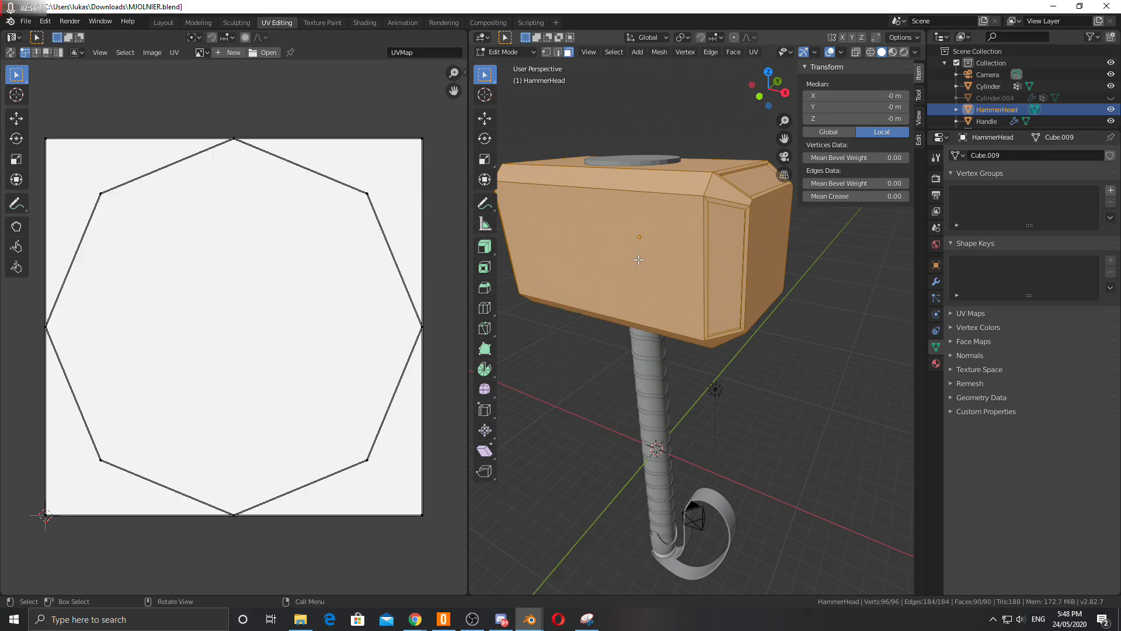
pyautogui.press('u')
pyautogui.click(602, 94)
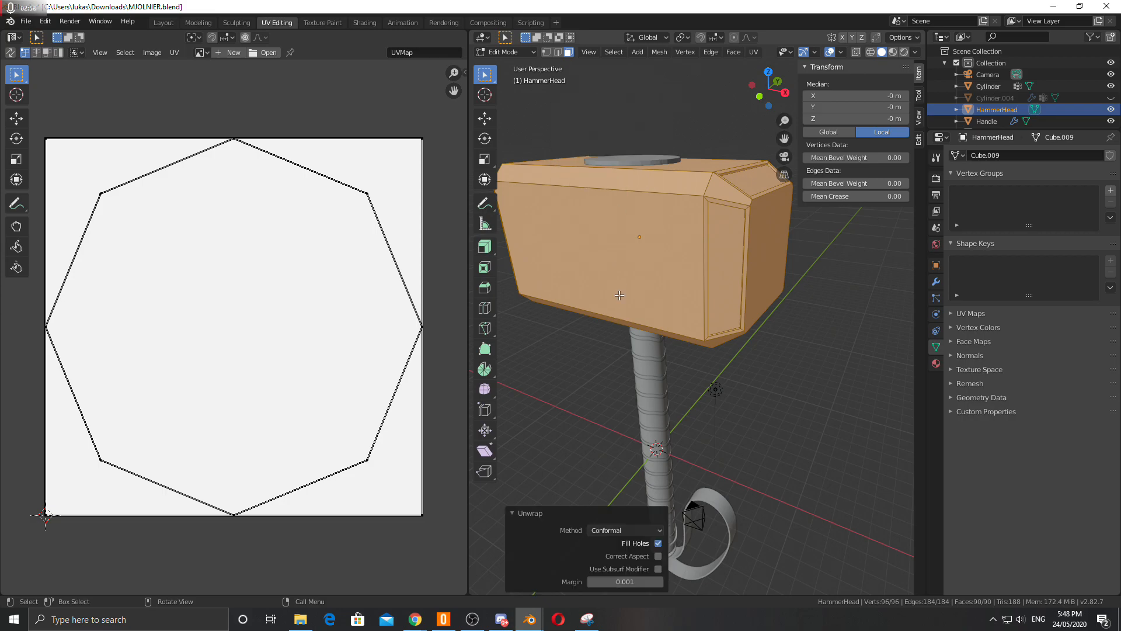
pyautogui.scroll(-2, 636, 298)
pyautogui.moveTo(587, 274); pyautogui.dragTo(566, 286, button='middle')
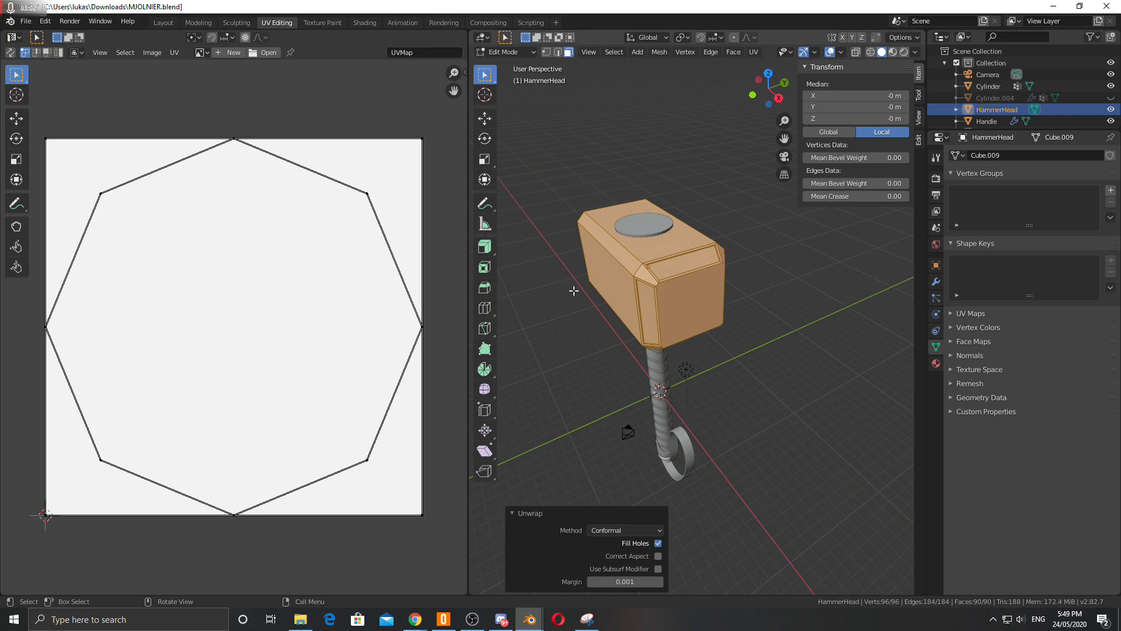
pyautogui.hotkey('ctrl', 'z')
pyautogui.hotkey('ctrl', 'z')
# Step: Mark seams around the eight inset bevel faces surrounding both ends of the hammer head
pyautogui.click(695, 267)
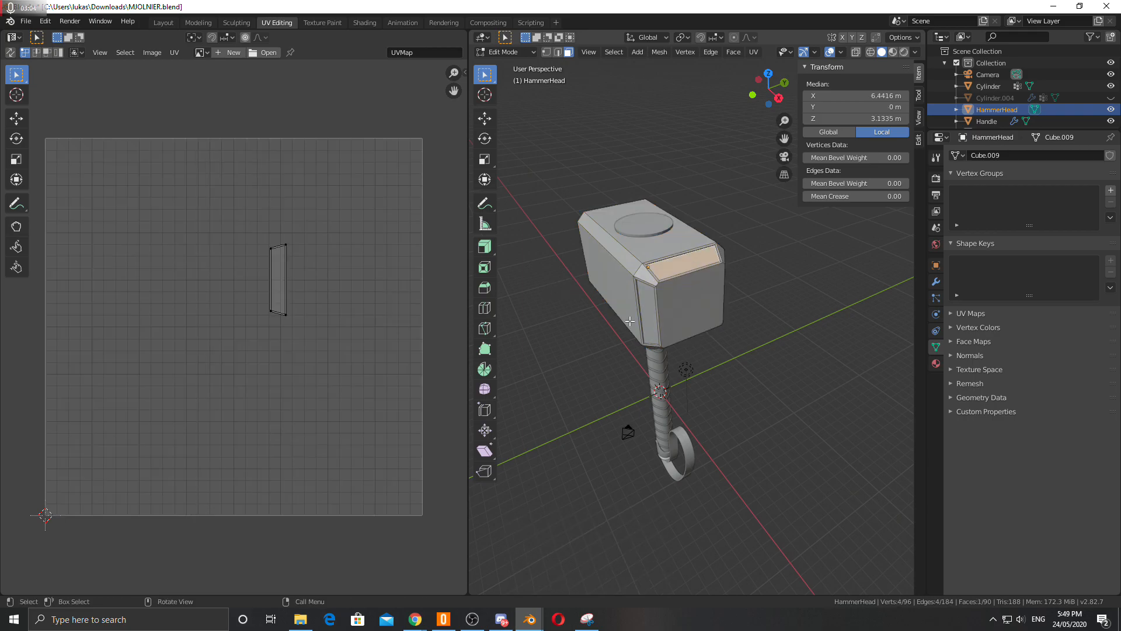
pyautogui.keyDown('shift'); pyautogui.click(641, 302); pyautogui.keyUp('shift')
pyautogui.moveTo(641, 302); pyautogui.dragTo(703, 290, button='middle')
pyautogui.keyDown('shift'); pyautogui.click(645, 242); pyautogui.keyUp('shift')
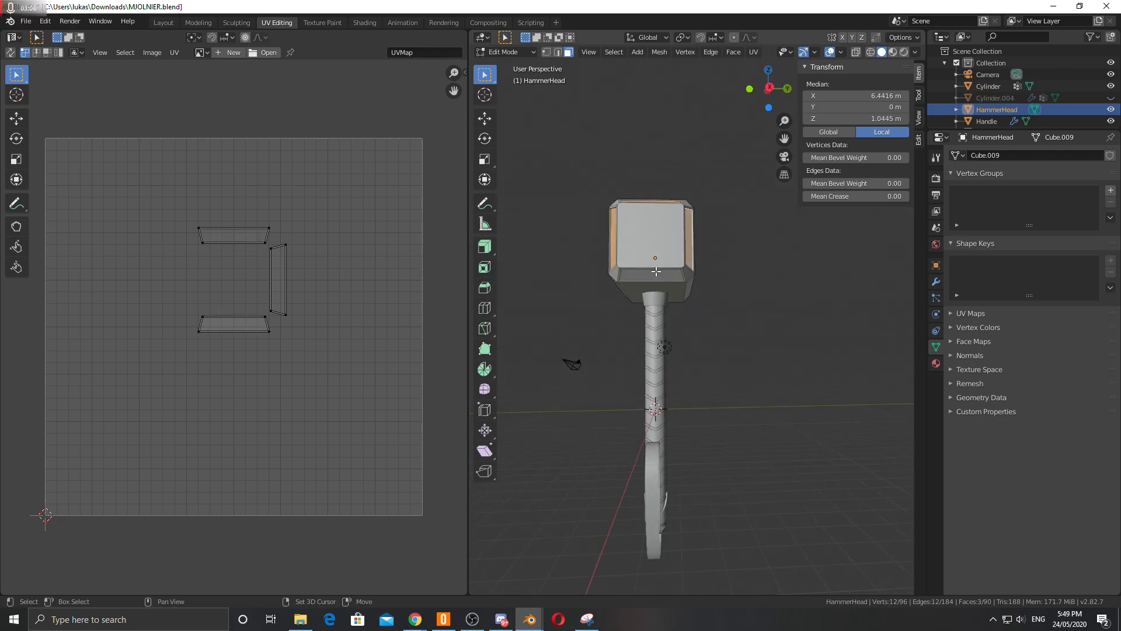
pyautogui.keyDown('shift'); pyautogui.click(657, 272); pyautogui.keyUp('shift')
pyautogui.moveTo(598, 273); pyautogui.dragTo(827, 304, button='middle')
pyautogui.keyDown('shift'); pyautogui.click(743, 266); pyautogui.keyUp('shift')
pyautogui.keyDown('shift'); pyautogui.click(708, 218); pyautogui.keyUp('shift')
pyautogui.moveTo(708, 217); pyautogui.dragTo(757, 263, button='middle')
pyautogui.keyDown('shift'); pyautogui.click(757, 263); pyautogui.keyUp('shift')
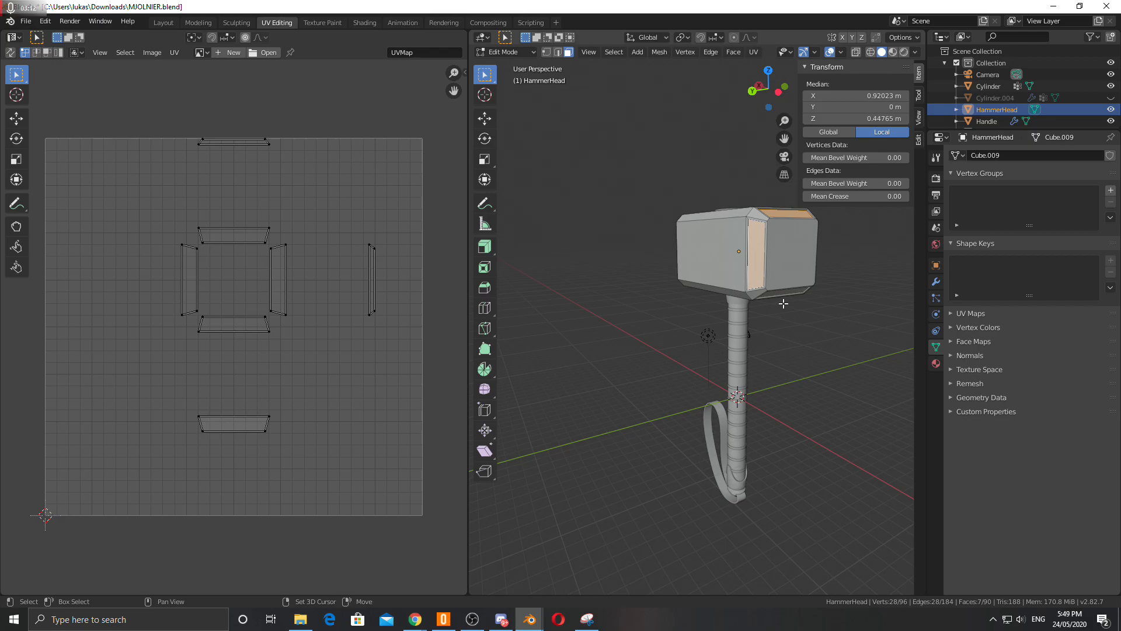
pyautogui.keyDown('shift'); pyautogui.click(778, 294); pyautogui.keyUp('shift')
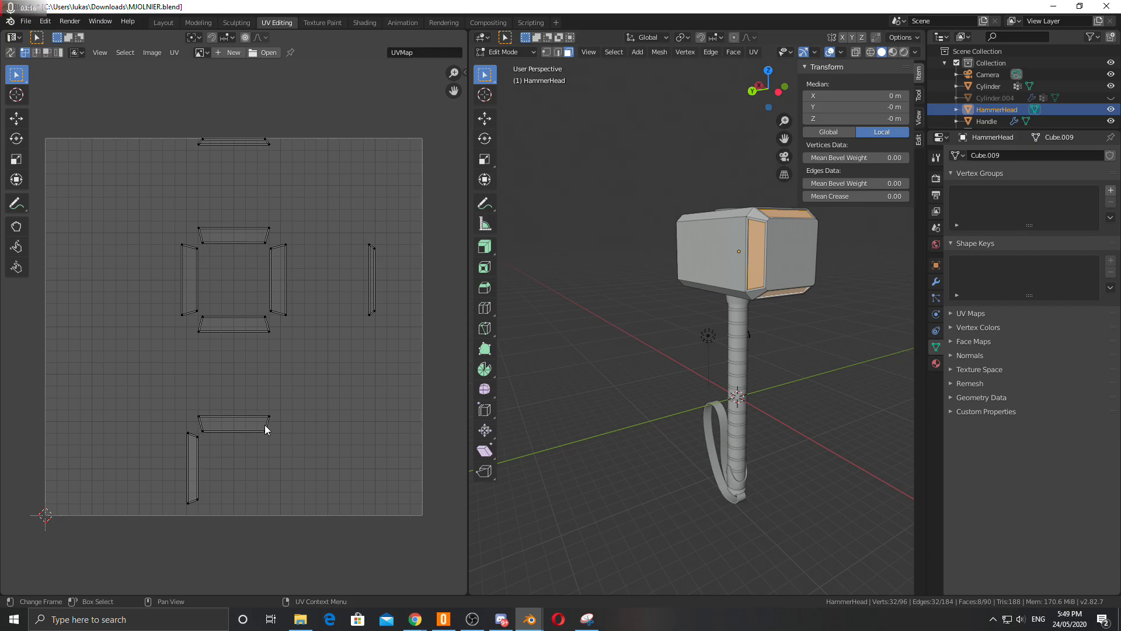
pyautogui.moveTo(673, 306); pyautogui.dragTo(869, 331, button='middle')
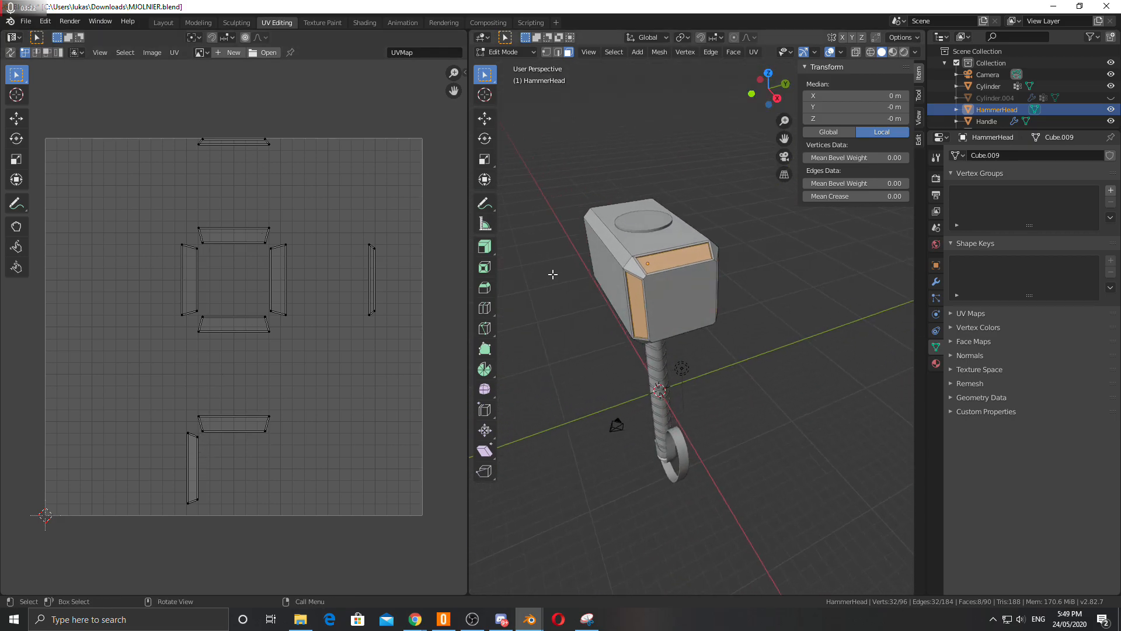
pyautogui.moveTo(584, 331); pyautogui.dragTo(617, 333, button='middle')
pyautogui.hotkey('ctrl', 'e')
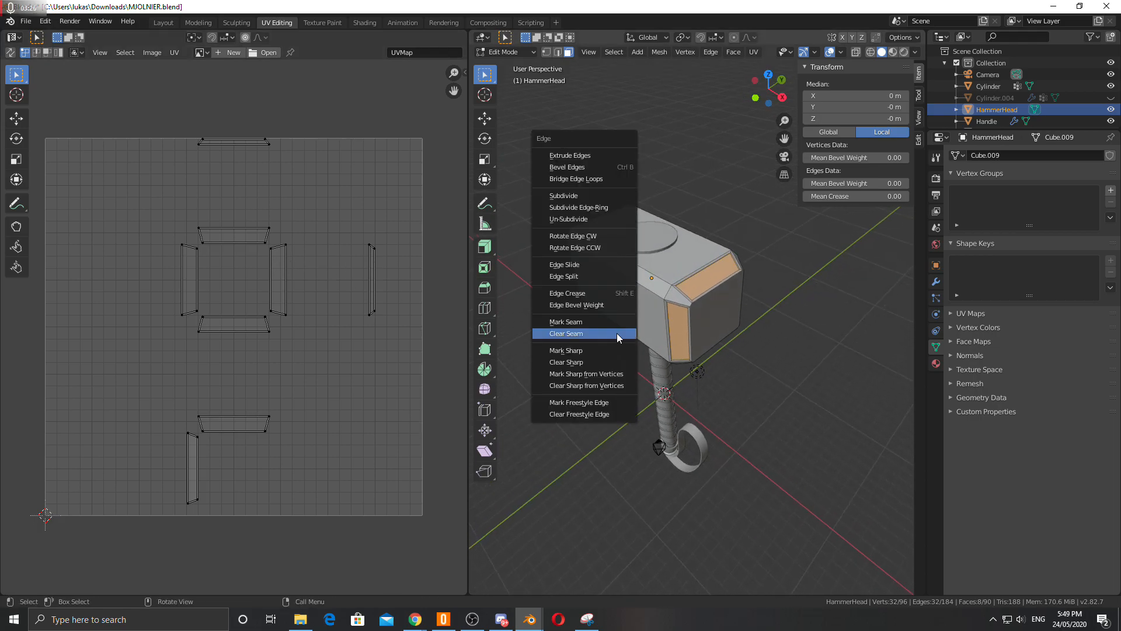
pyautogui.click(587, 321)
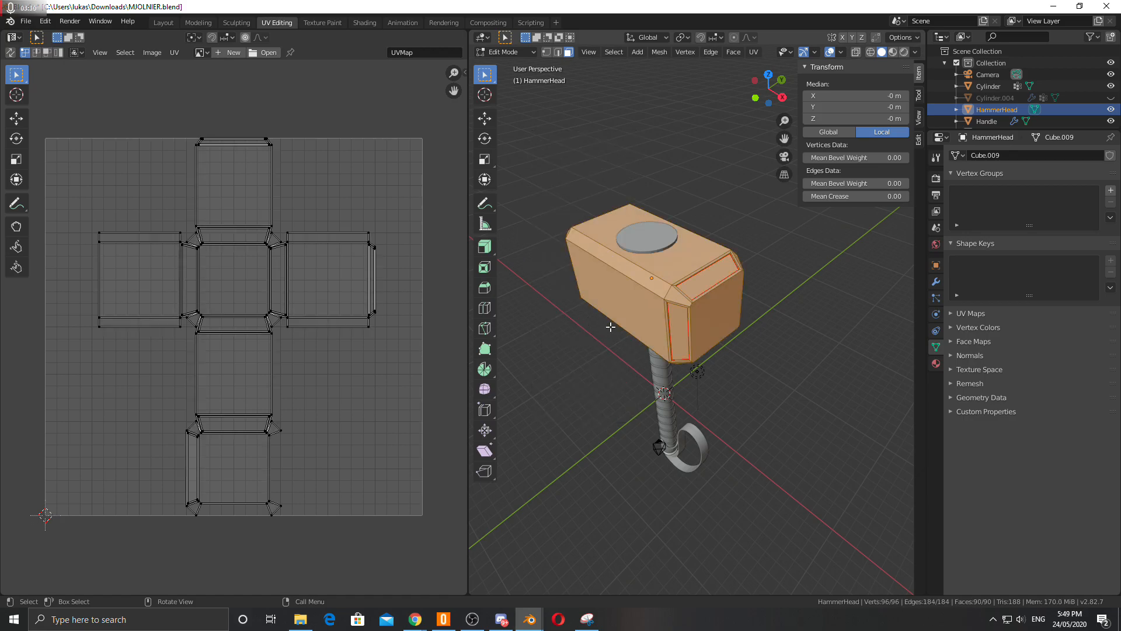
# Step: Unwrap the whole hammer head mesh with the seams around the bevel faces
pyautogui.press('u')
pyautogui.click(589, 325)
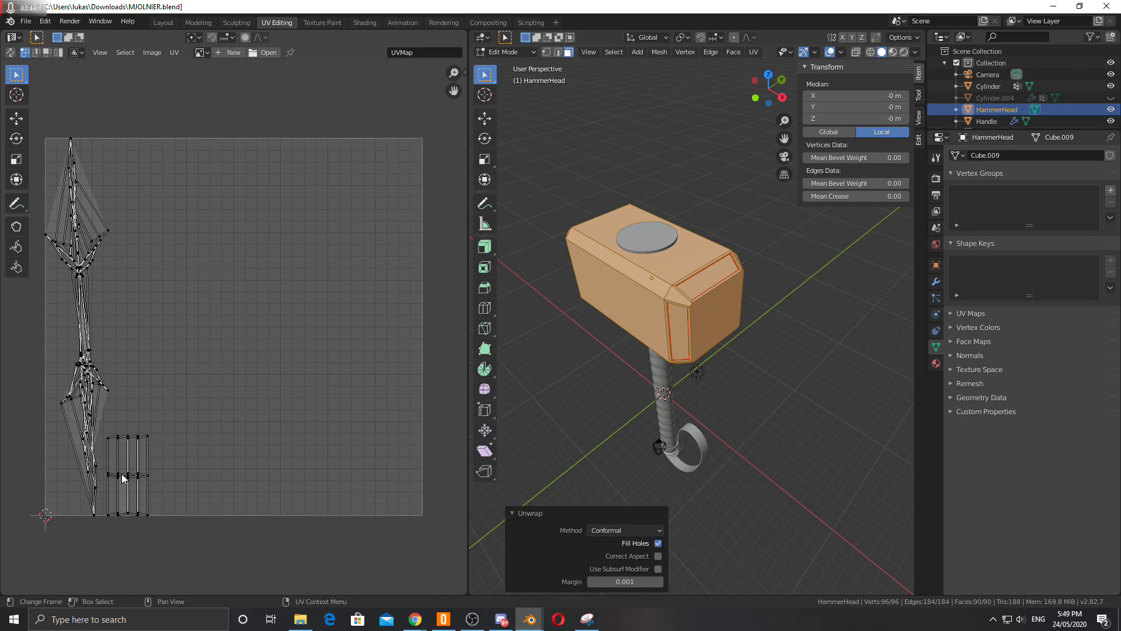
pyautogui.moveTo(710, 315); pyautogui.dragTo(666, 304, button='middle')
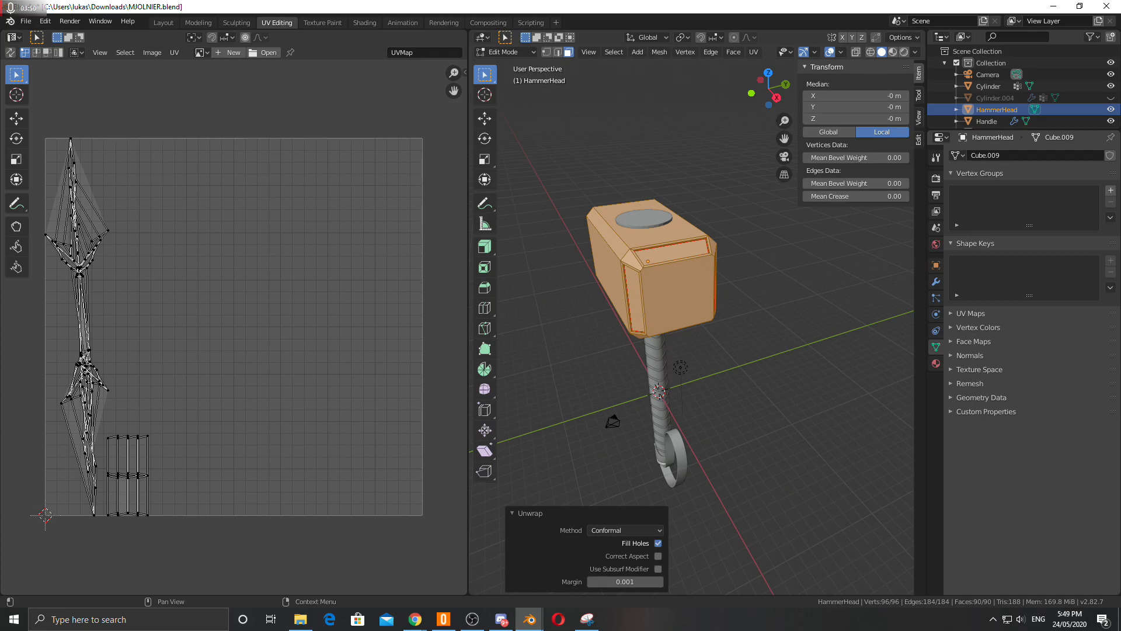
# Step: Switch to the mjolnir5.blend file, examine the seams on its Head object in Edit Mode, and return to MJOLNIER.blend
pyautogui.hotkey('alt', 'Tab')
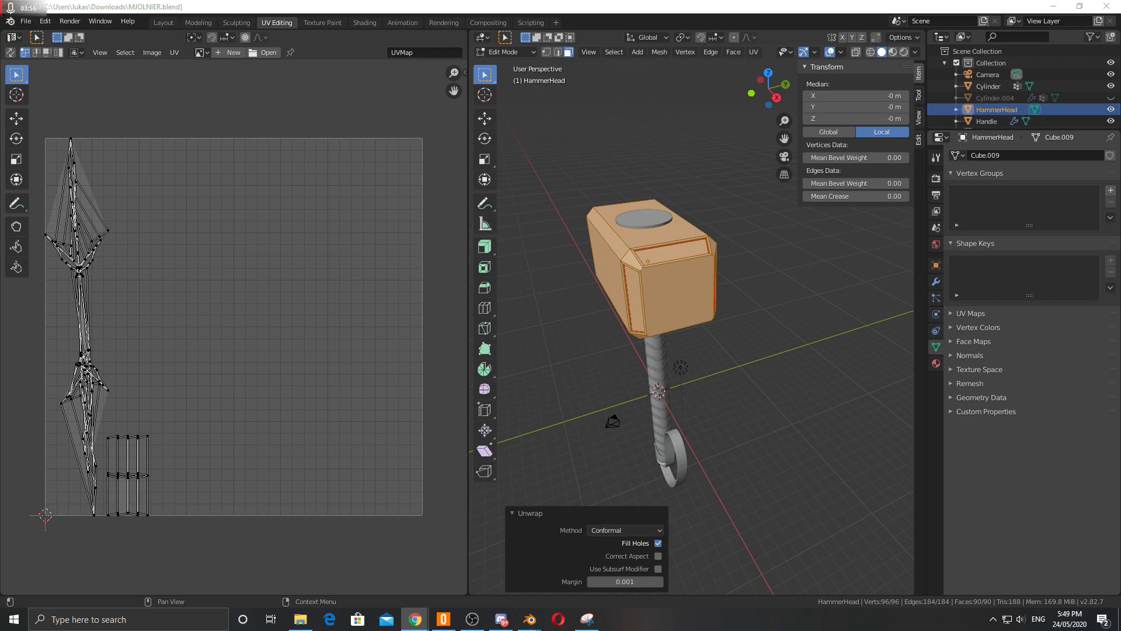
pyautogui.hotkey('alt', 'Tab')
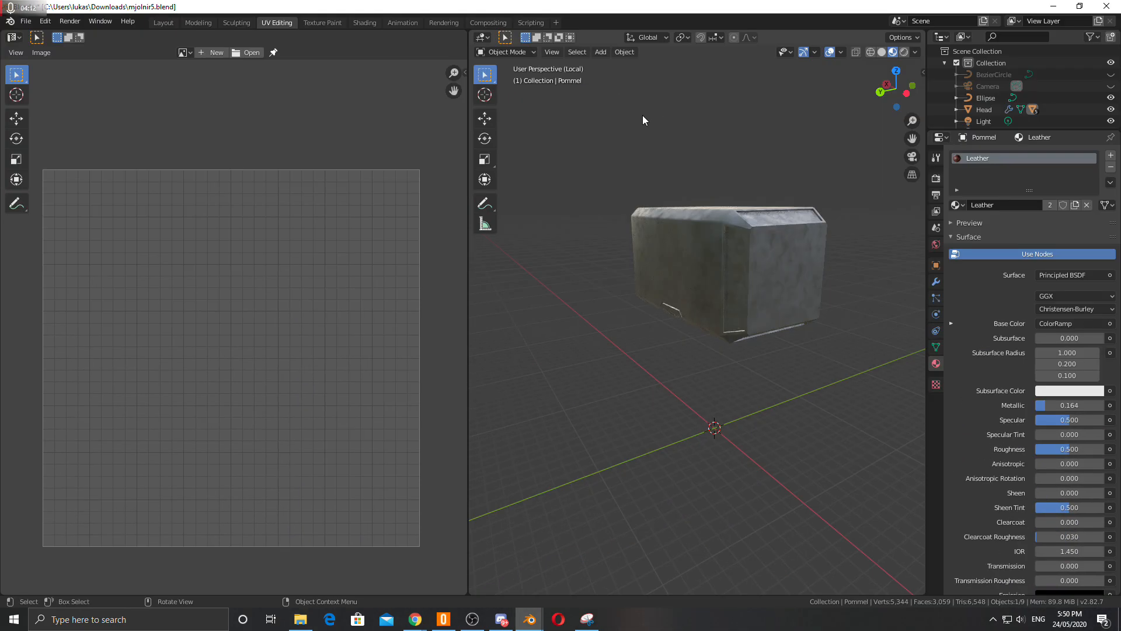
pyautogui.click(702, 256)
pyautogui.press('Tab')
pyautogui.moveTo(704, 248)
pyautogui.mouseDown(button='middle')
pyautogui.moveTo(665, 280)
pyautogui.moveTo(538, 245)
pyautogui.moveTo(870, 220)
pyautogui.moveTo(891, 248)
pyautogui.moveTo(791, 243)
pyautogui.moveTo(678, 168)
pyautogui.moveTo(683, 252)
pyautogui.mouseUp(button='middle')
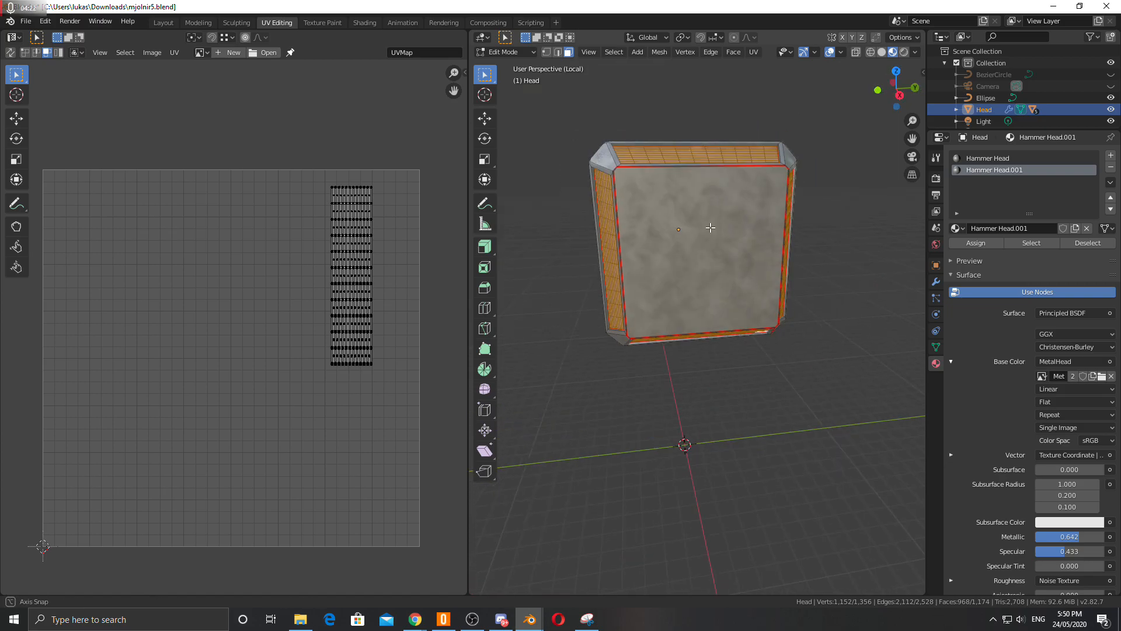
pyautogui.click(1107, 5)
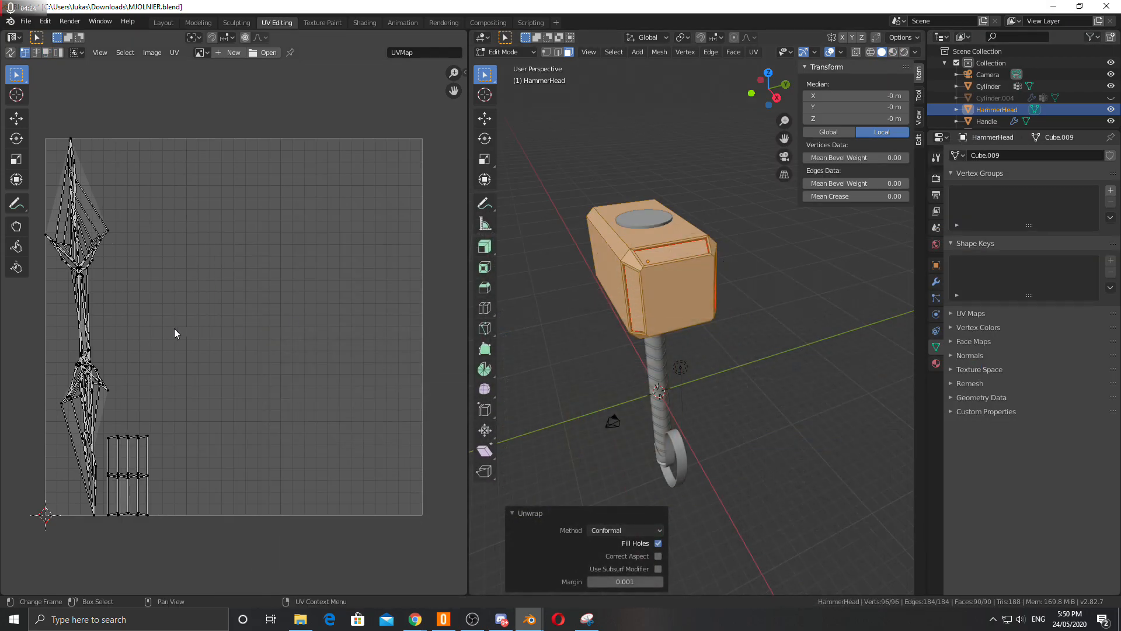
# Step: Mark seams around the two large square end faces of the hammer head
pyautogui.click(680, 289)
pyautogui.moveTo(661, 301); pyautogui.dragTo(622, 279, button='middle')
pyautogui.scroll(5, 623, 279)
pyautogui.scroll(-2, 645, 211)
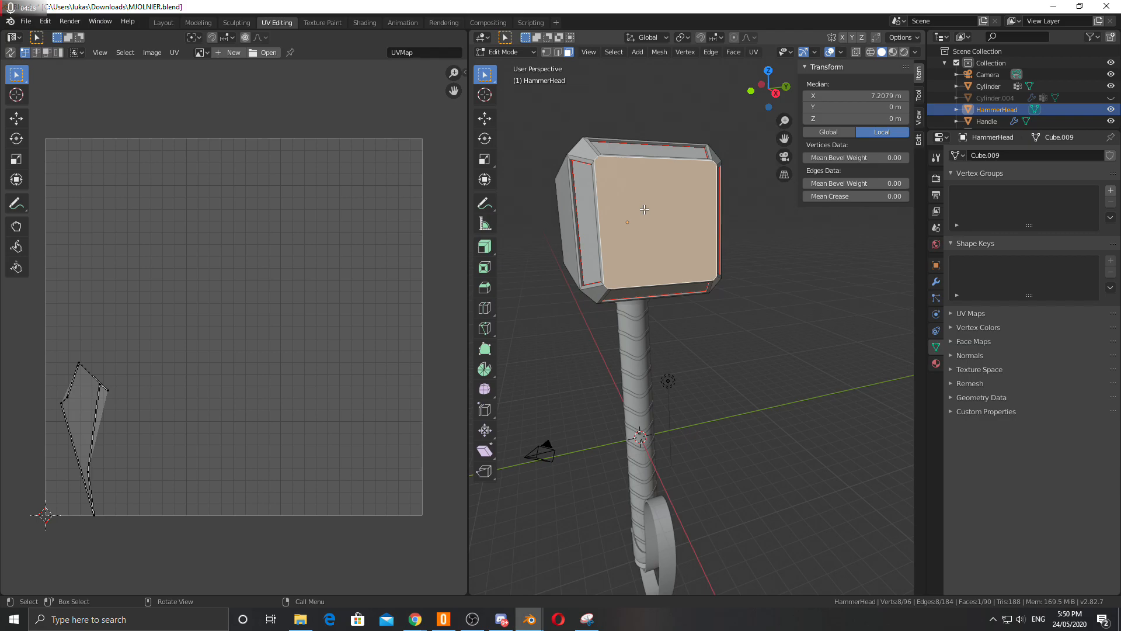
pyautogui.moveTo(588, 220); pyautogui.dragTo(570, 261, button='middle')
pyautogui.keyDown('shift'); pyautogui.click(761, 233); pyautogui.keyUp('shift')
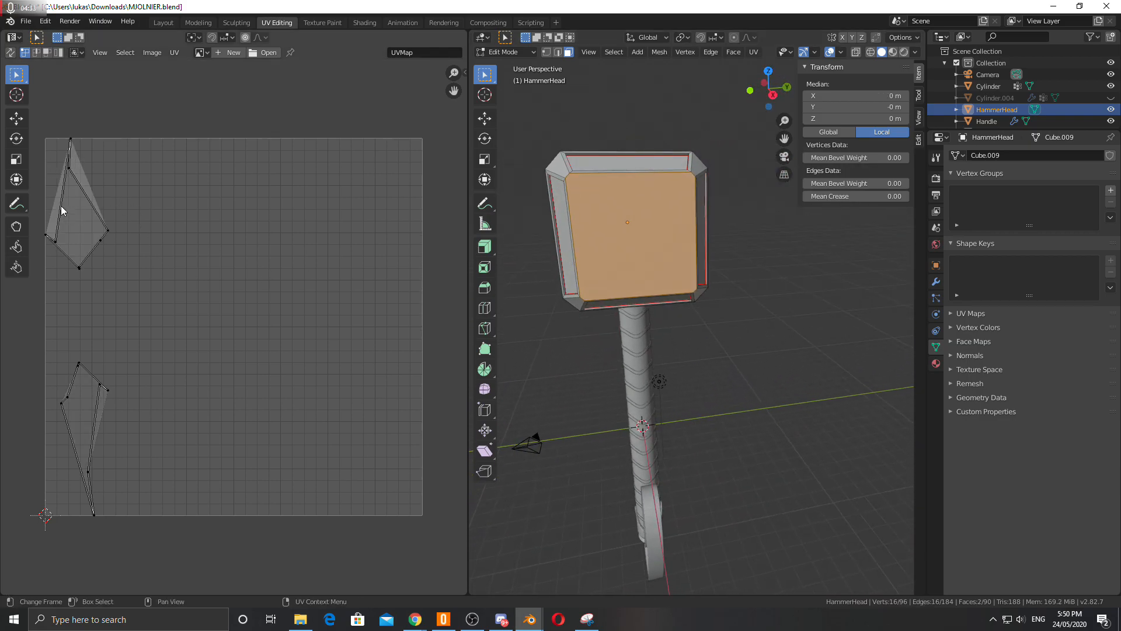
pyautogui.moveTo(98, 238); pyautogui.dragTo(156, 239, button='middle')
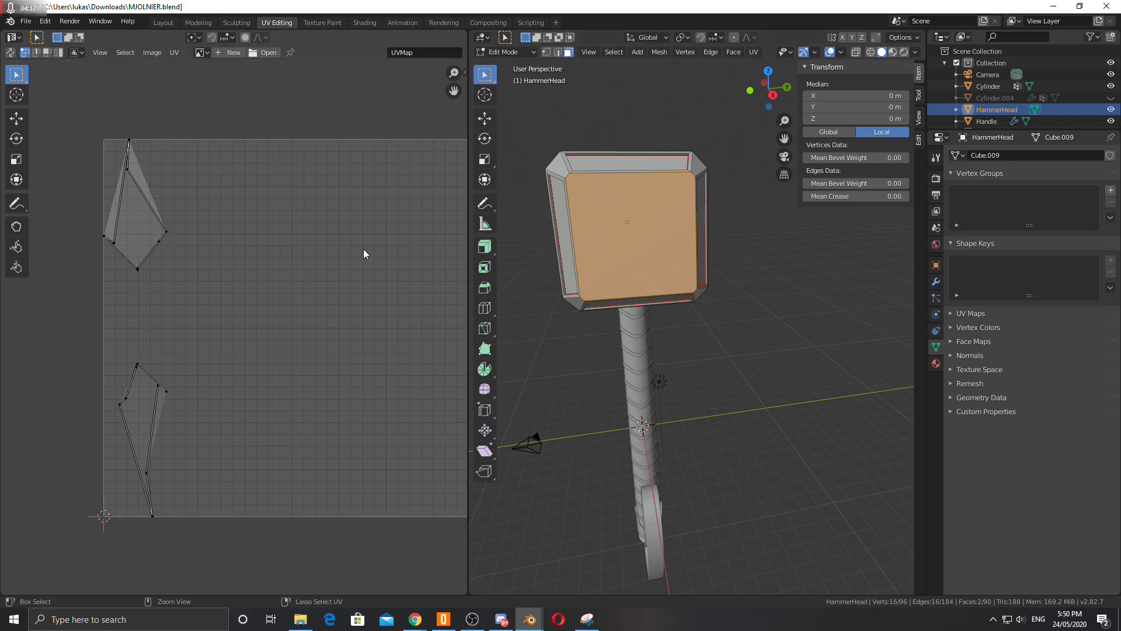
pyautogui.hotkey('ctrl', 'e')
pyautogui.hotkey('ctrl', 'e')
pyautogui.click(633, 234)
# Step: Mark the long lower side edge of the hammer head and its two adjoining corner bevel edges as seams
pyautogui.scroll(-3, 595, 245)
pyautogui.moveTo(595, 244); pyautogui.dragTo(618, 188, button='middle')
pyautogui.scroll(4, 638, 249)
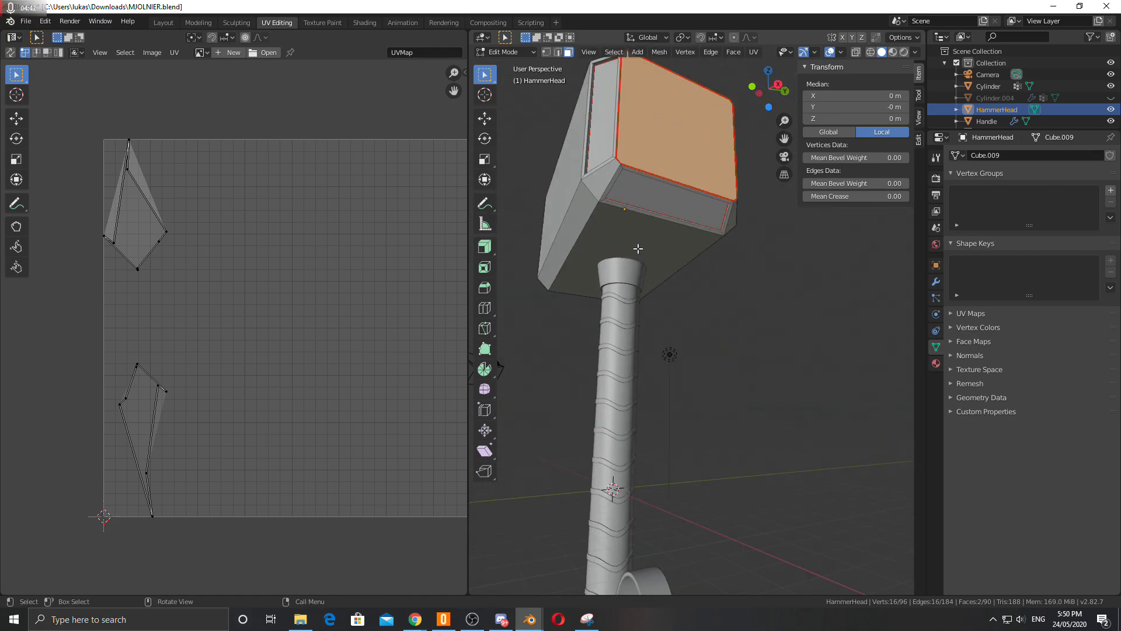
pyautogui.click(614, 175)
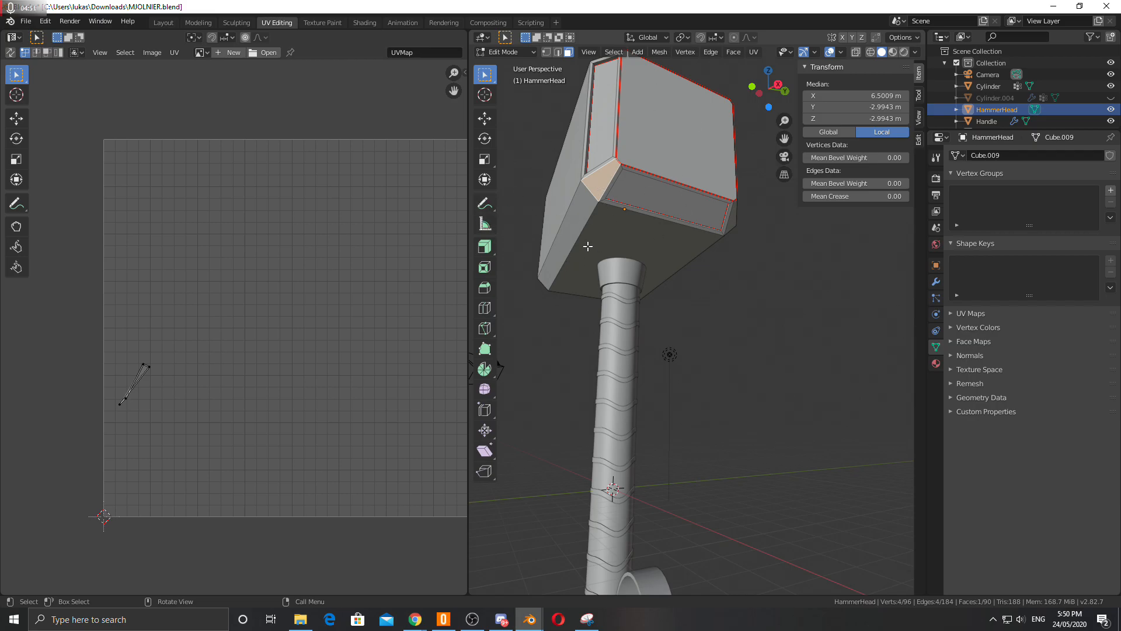
pyautogui.click(558, 52)
pyautogui.keyDown('alt'); pyautogui.click(581, 224); pyautogui.keyUp('alt')
pyautogui.click(579, 229)
pyautogui.keyDown('shift'); pyautogui.click(585, 228); pyautogui.keyUp('shift')
pyautogui.moveTo(585, 228); pyautogui.dragTo(713, 226, button='middle')
pyautogui.keyDown('shift'); pyautogui.click(628, 124); pyautogui.keyUp('shift')
pyautogui.moveTo(629, 125); pyautogui.dragTo(739, 194, button='middle')
pyautogui.hotkey('ctrl', 'e')
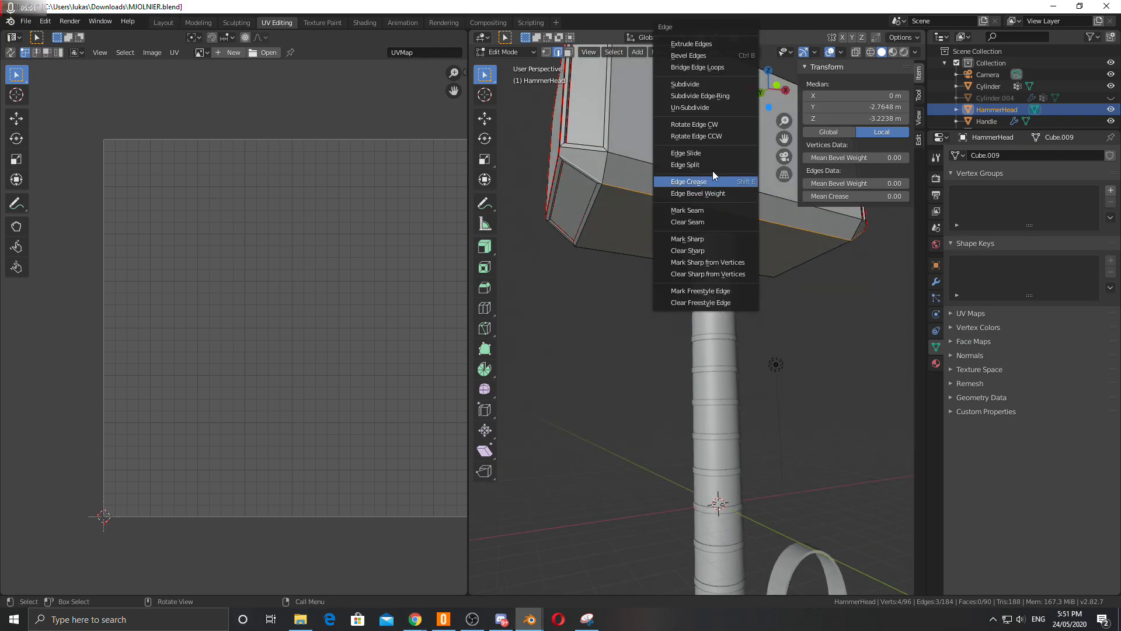
pyautogui.click(703, 210)
# Step: Select the entire hammer head mesh and unwrap it with the added end-face and lower-edge seams
pyautogui.scroll(-5, 682, 181)
pyautogui.moveTo(717, 171); pyautogui.dragTo(707, 240, button='middle')
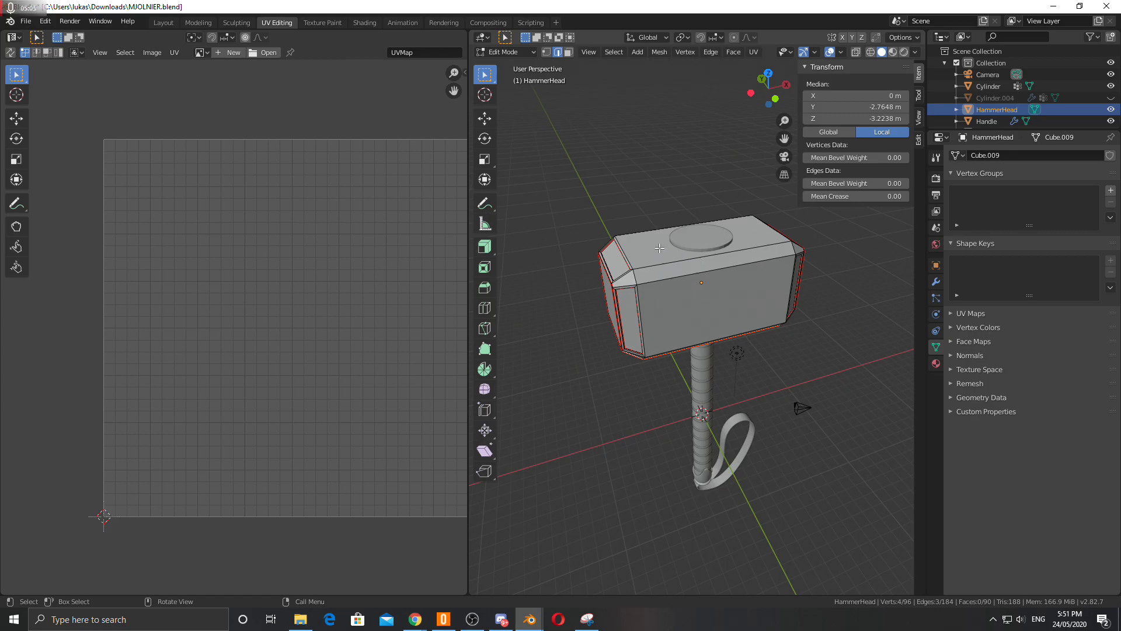
pyautogui.press('a')
pyautogui.press('u')
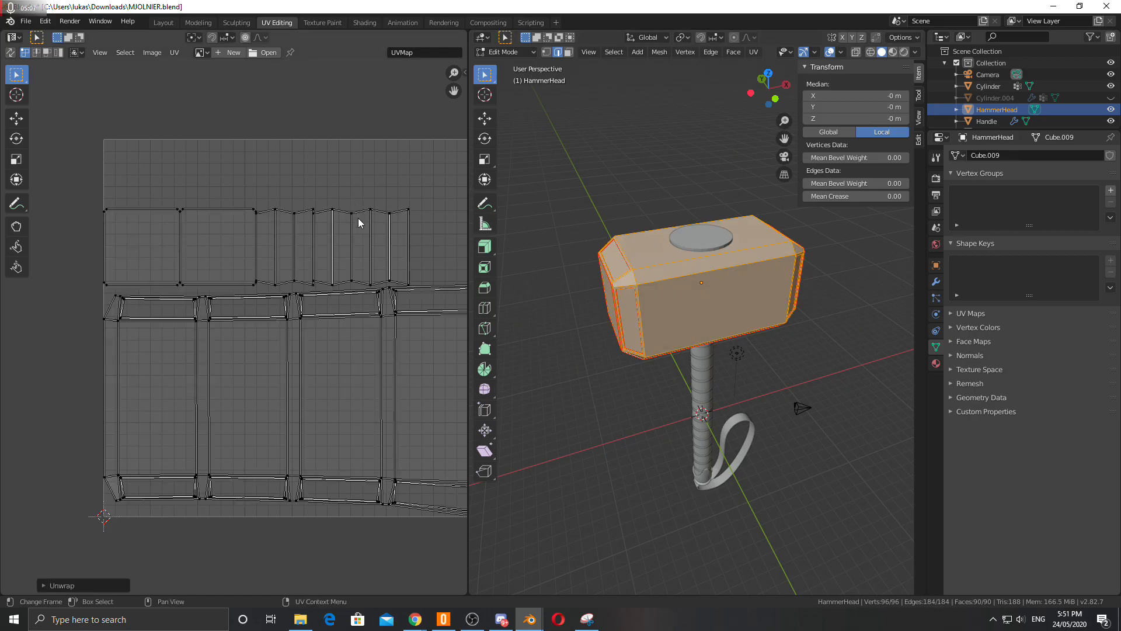
pyautogui.scroll(-4, 356, 215)
pyautogui.scroll(3, 344, 292)
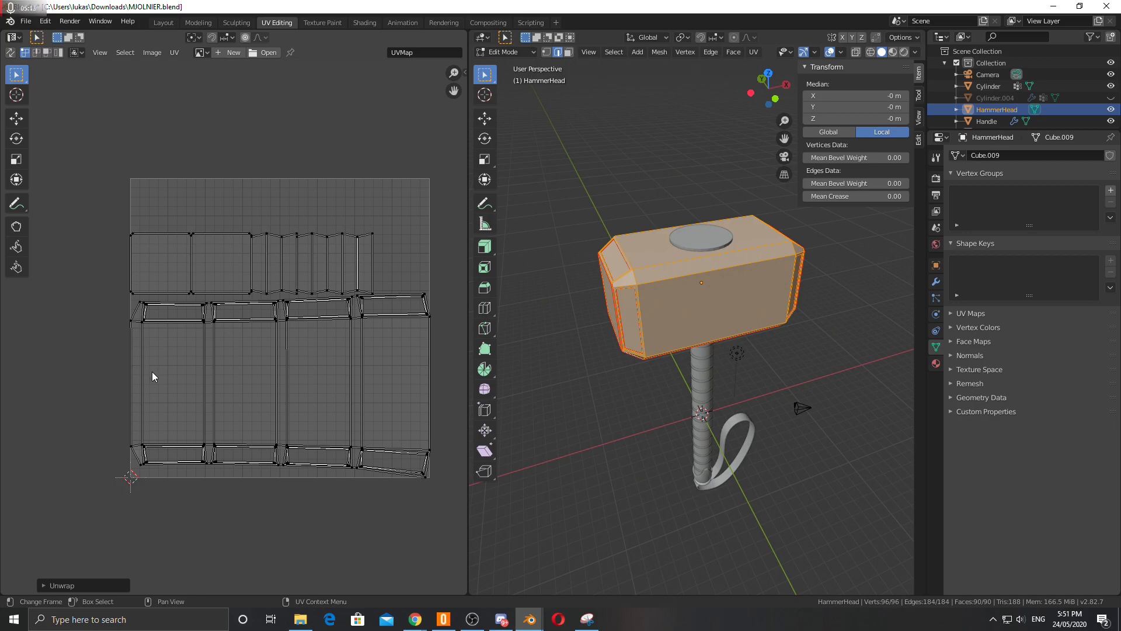
# Step: Try the Angle Based unwrap method on the hammer head and return to Conformal
pyautogui.click(43, 585)
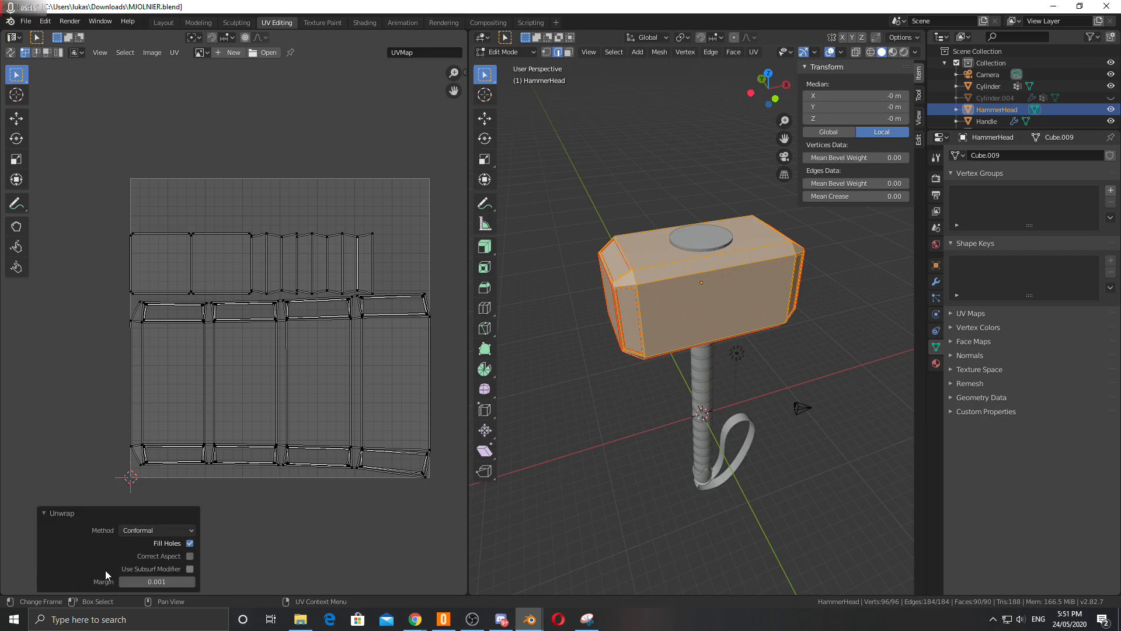
pyautogui.click(190, 557)
pyautogui.click(178, 530)
pyautogui.click(173, 545)
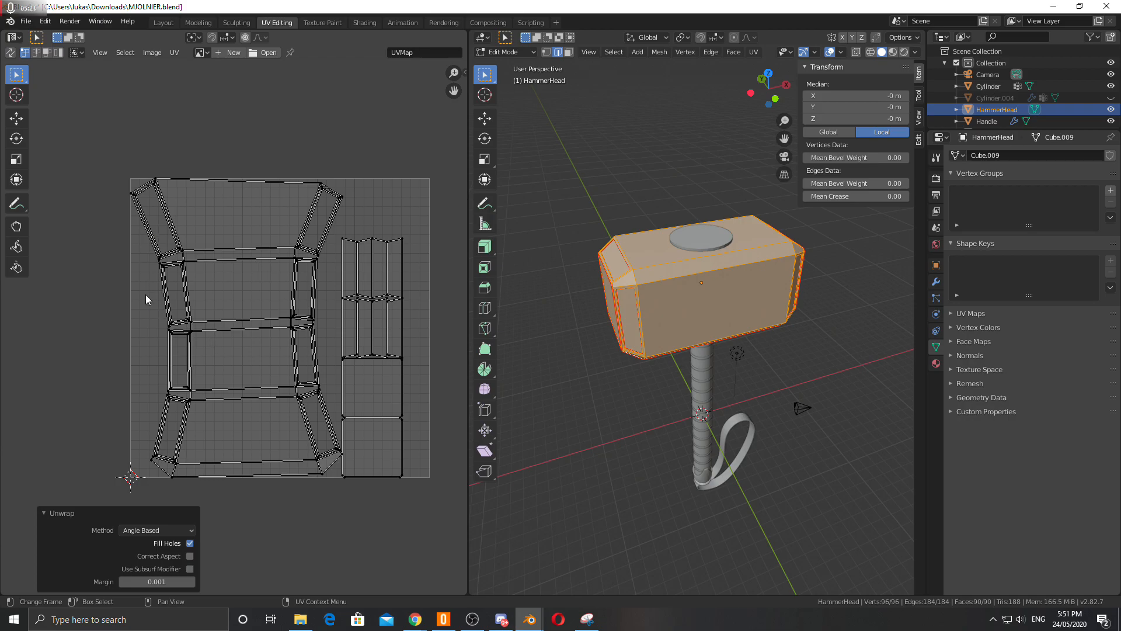
pyautogui.click(194, 531)
pyautogui.click(132, 546)
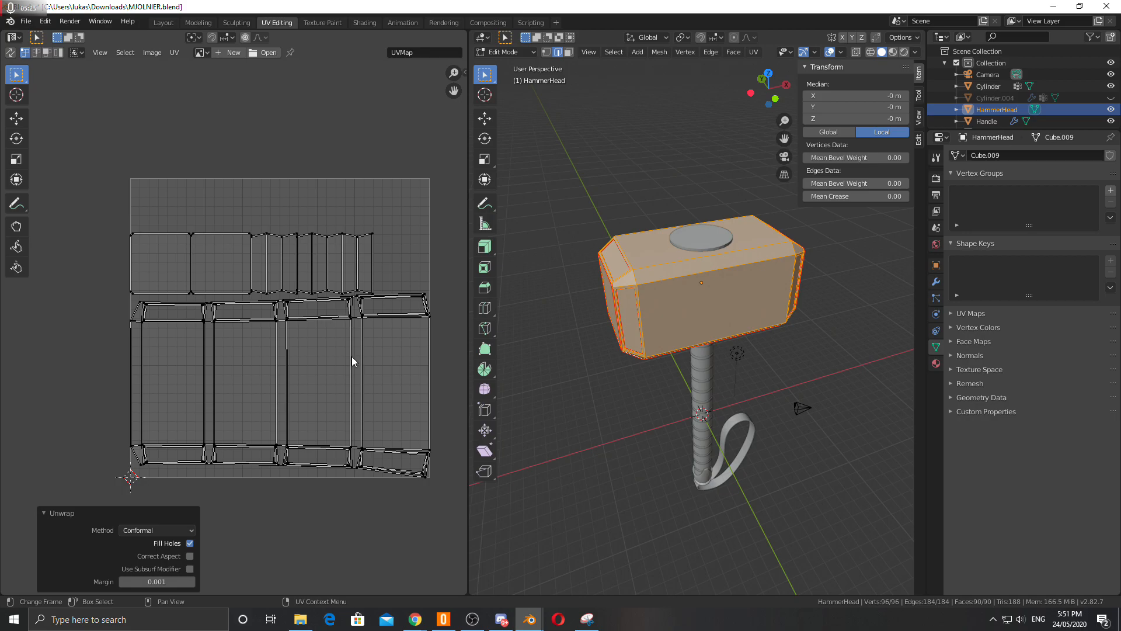
# Step: Disable Fill Holes for the Conformal unwrap, leaving Use Subsurf Modifier off
pyautogui.click(190, 568)
pyautogui.click(190, 543)
pyautogui.click(189, 543)
pyautogui.click(190, 544)
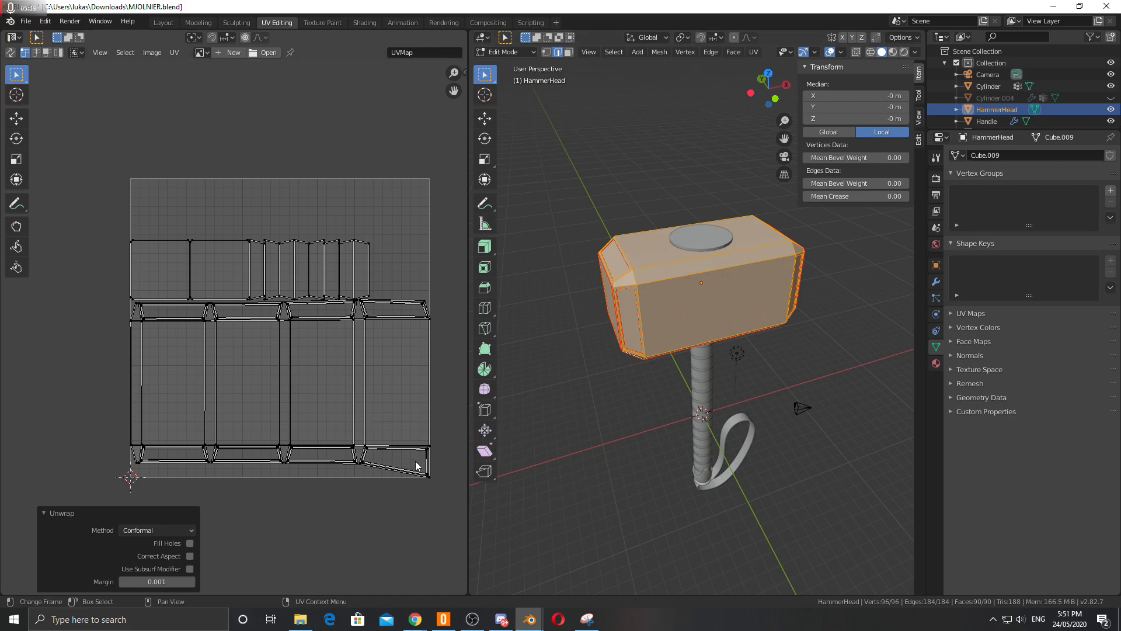
# Step: Move the stray lower outer corner vertices of the large UV island up 0.041 m along Y, level with its lower edge
pyautogui.scroll(1, 414, 461)
pyautogui.scroll(-1, 415, 461)
pyautogui.moveTo(387, 420); pyautogui.dragTo(357, 405, button='middle')
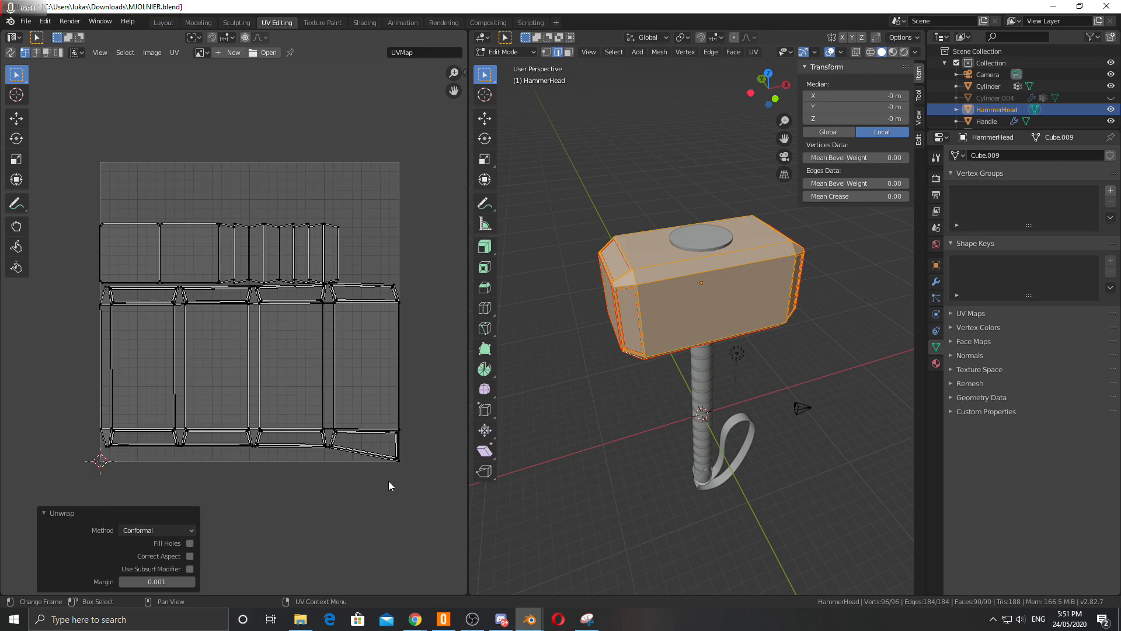
pyautogui.press('a')
pyautogui.hotkey('alt', 'a')
pyautogui.press('b')
pyautogui.moveTo(385, 450); pyautogui.dragTo(411, 471)
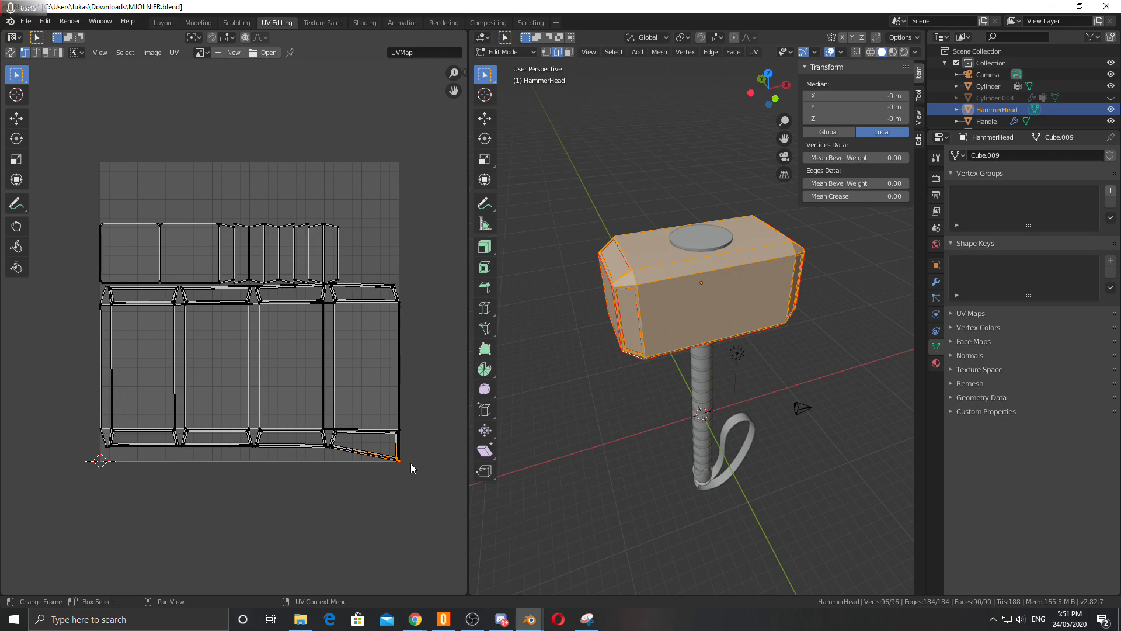
pyautogui.press('g')
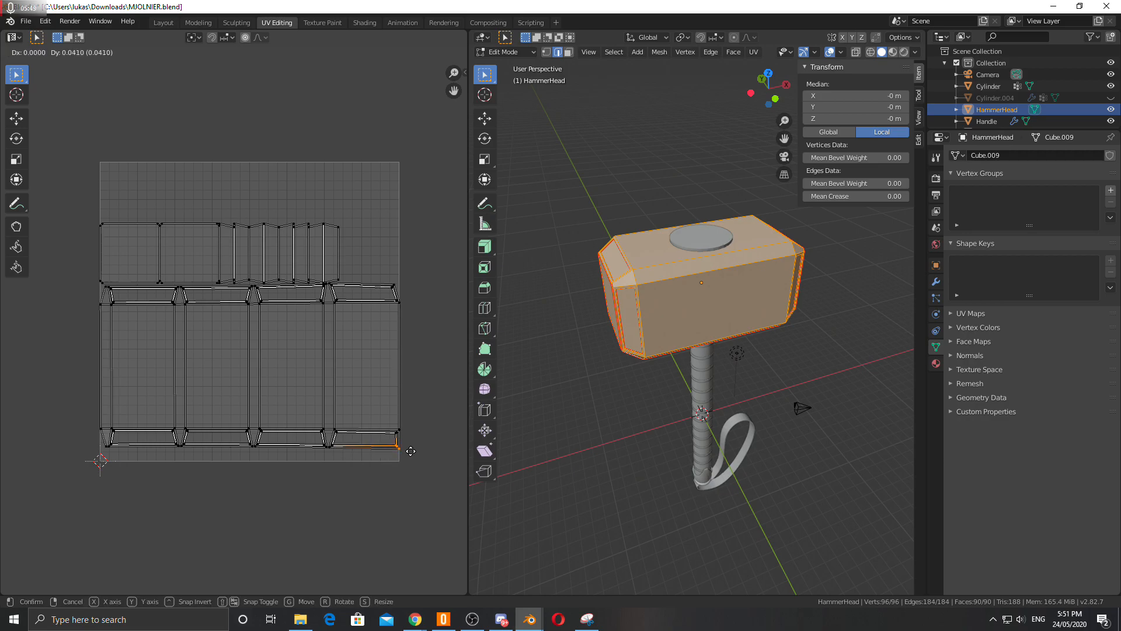
pyautogui.click(413, 455)
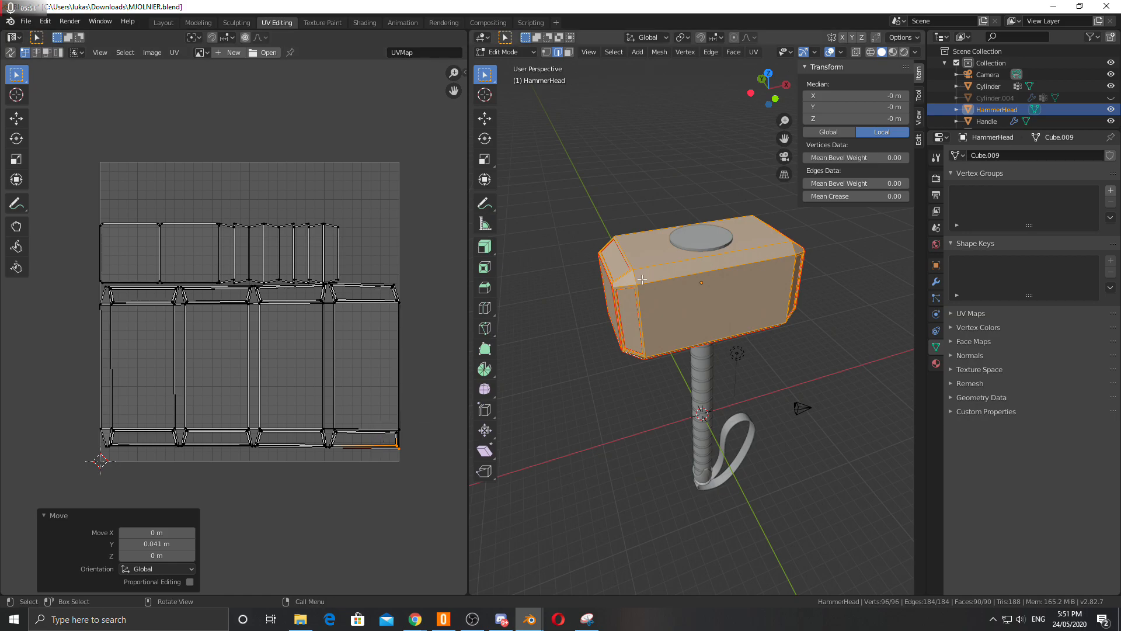
pyautogui.scroll(5, 649, 289)
pyautogui.scroll(-5, 649, 289)
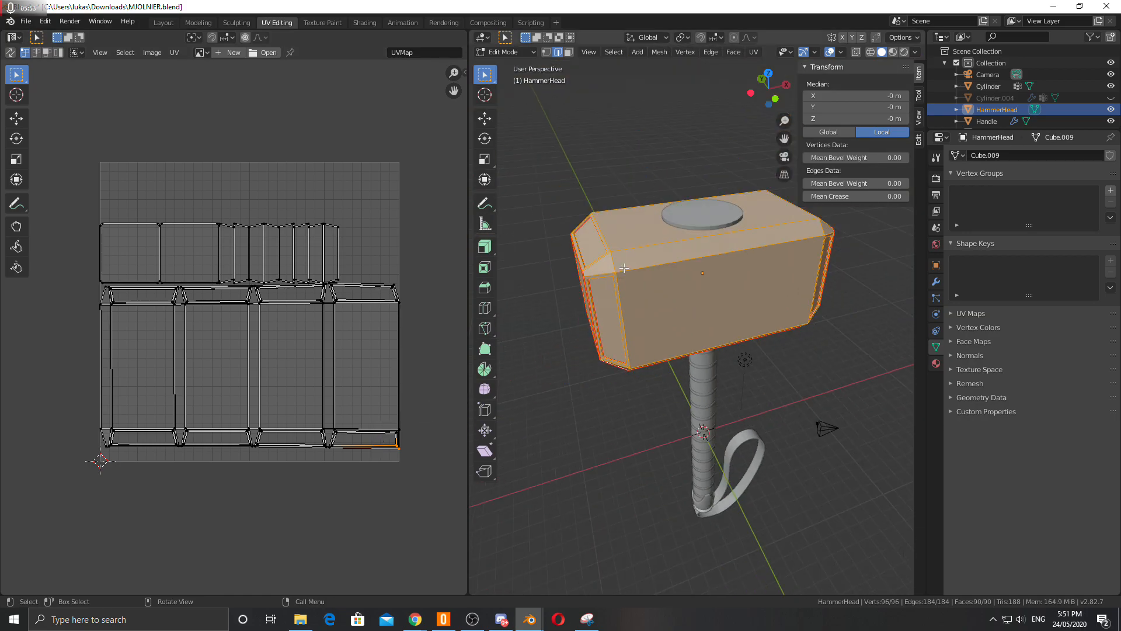
# Step: Mark the long lower side edge of the hammer head as an additional seam
pyautogui.click(613, 269)
pyautogui.moveTo(613, 270); pyautogui.dragTo(654, 303, button='middle')
pyautogui.moveTo(721, 286); pyautogui.dragTo(605, 283, button='middle')
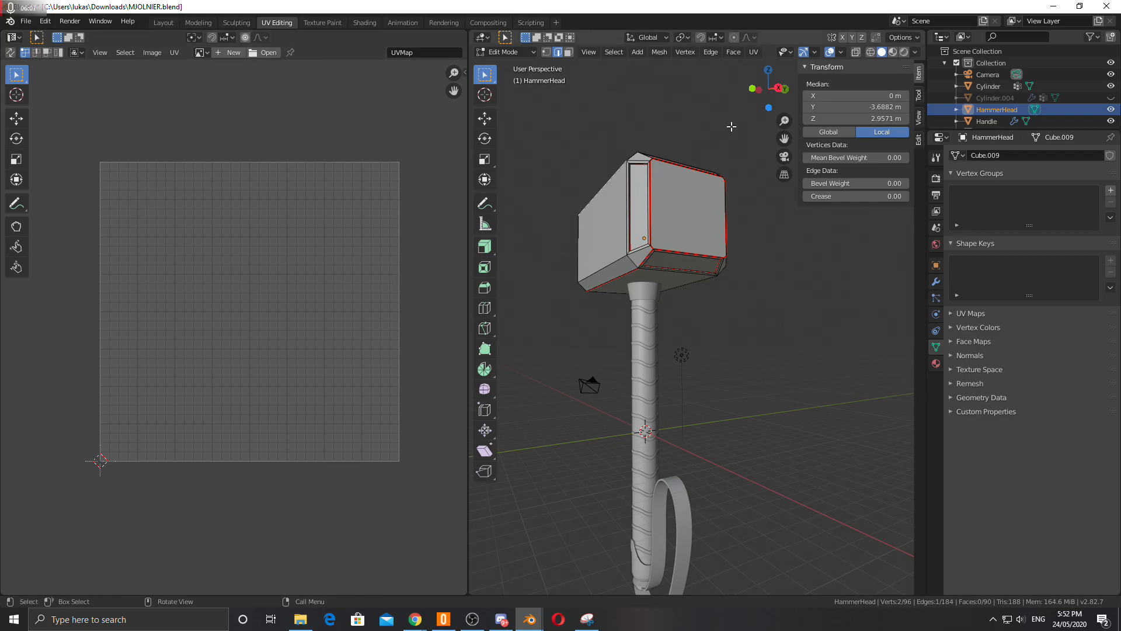
pyautogui.moveTo(582, 222); pyautogui.dragTo(670, 255, button='middle')
pyautogui.scroll(2, 645, 261)
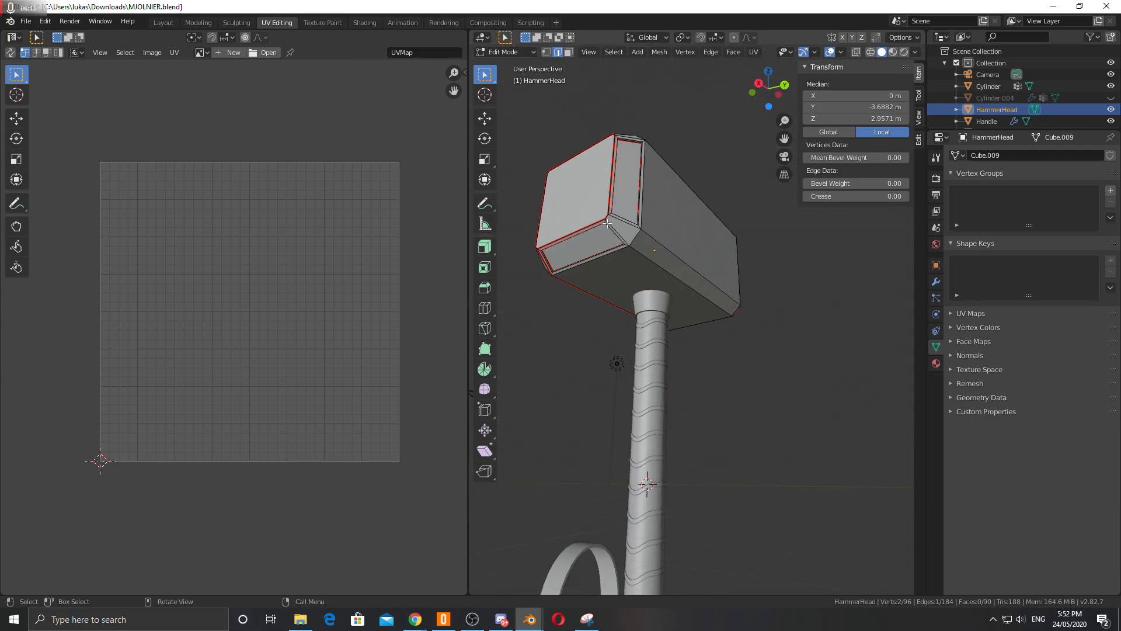
pyautogui.keyDown('shift'); pyautogui.click(676, 275); pyautogui.keyUp('shift')
pyautogui.moveTo(676, 275); pyautogui.dragTo(769, 235, button='middle')
pyautogui.keyDown('shift'); pyautogui.click(817, 229); pyautogui.keyUp('shift')
pyautogui.hotkey('ctrl', 'e')
pyautogui.click(816, 229)
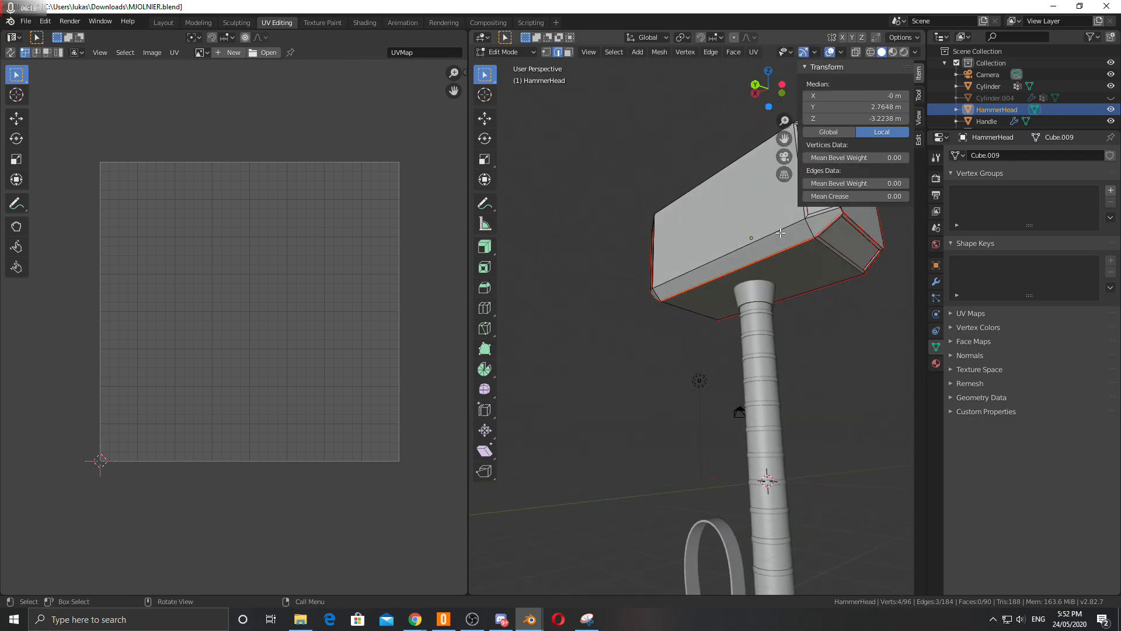
# Step: Select the entire hammer head mesh and unwrap it again with the new lower-side seam
pyautogui.press('a')
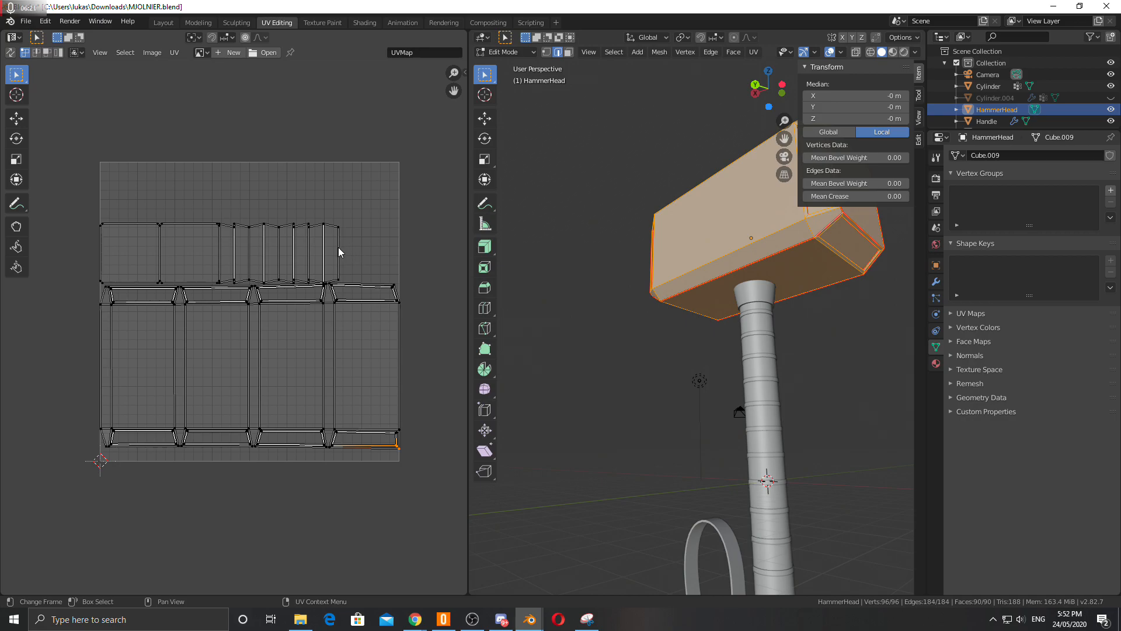
pyautogui.press('u')
pyautogui.click(635, 280)
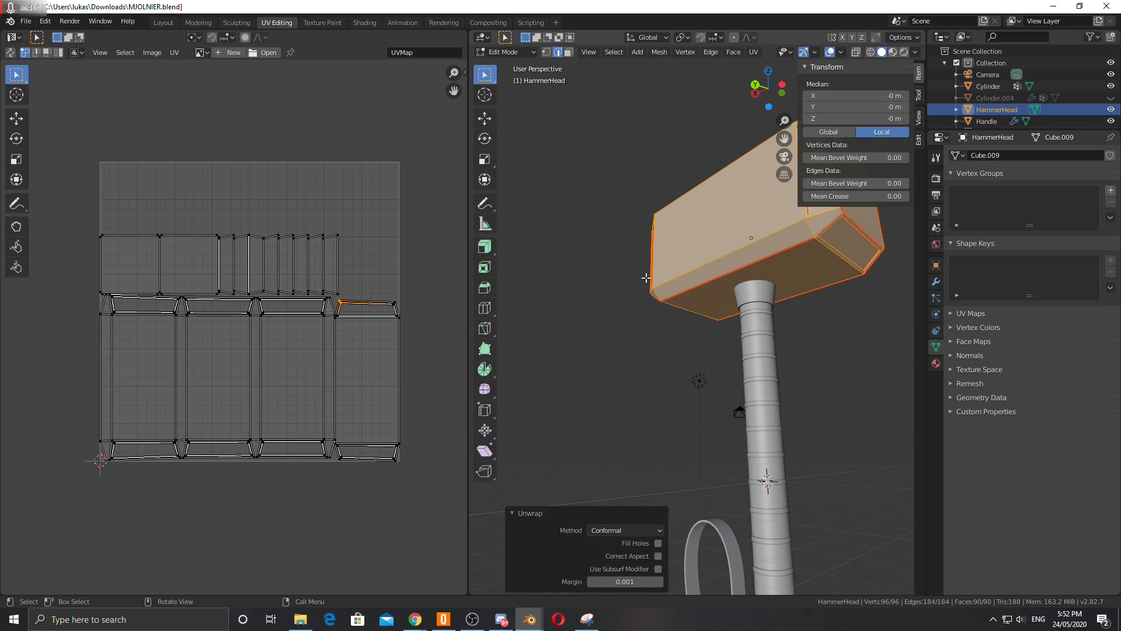
pyautogui.scroll(-3, 646, 278)
pyautogui.keyDown('shift'); pyautogui.moveTo(671, 278); pyautogui.dragTo(619, 369, button='middle'); pyautogui.keyUp('shift')
pyautogui.scroll(3, 661, 370)
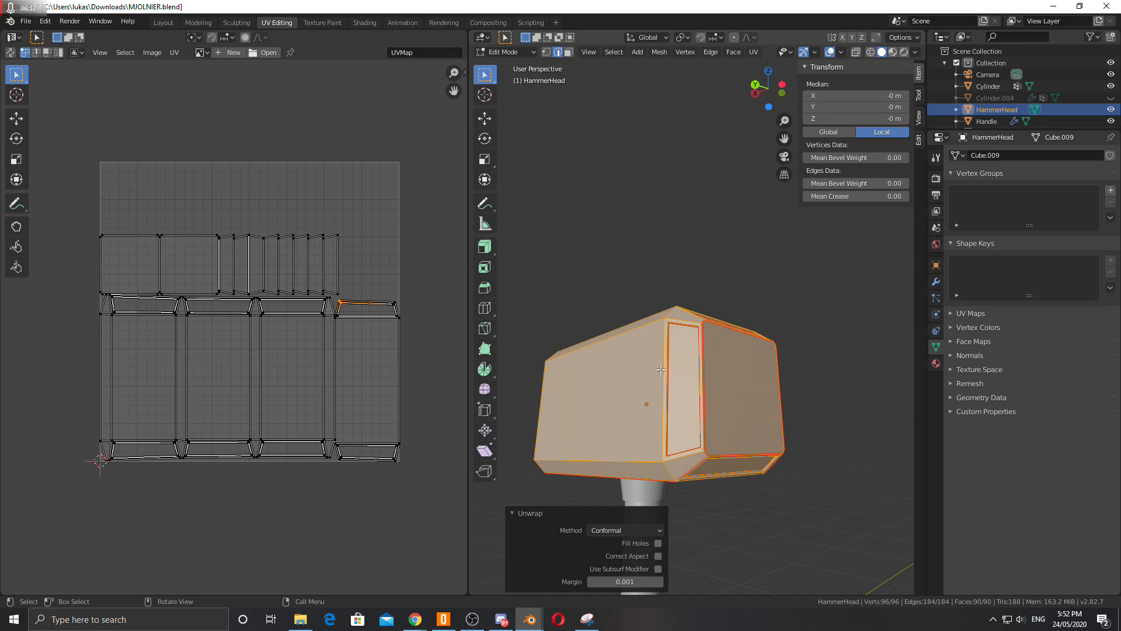
pyautogui.scroll(-2, 660, 370)
pyautogui.scroll(2, 660, 370)
pyautogui.moveTo(618, 314); pyautogui.dragTo(464, 341, button='middle')
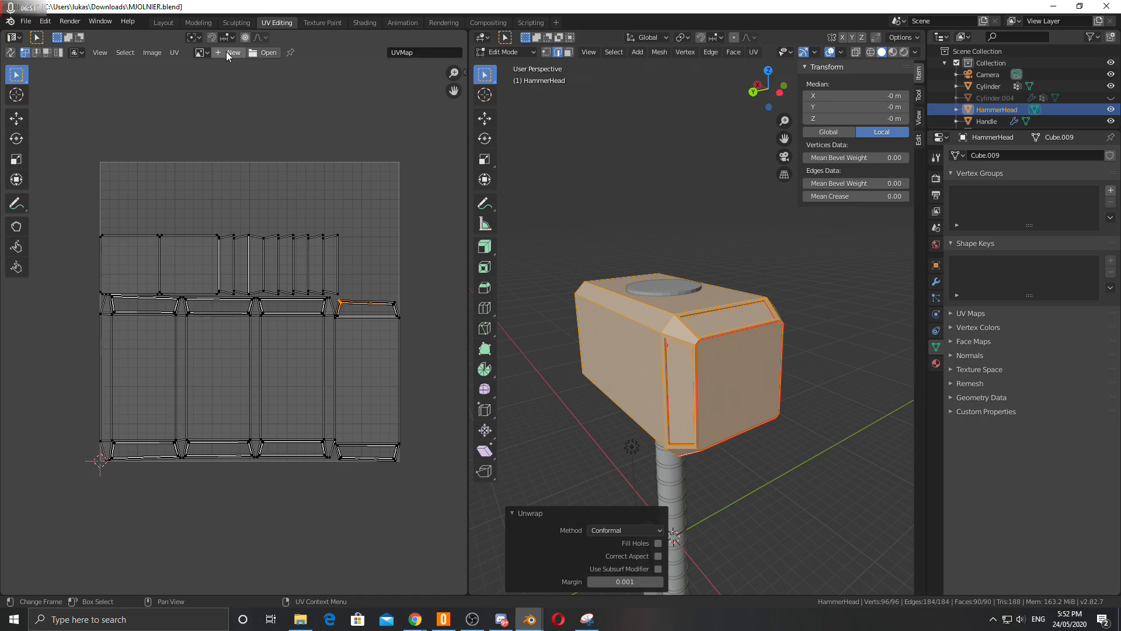
# Step: Switch to the Texture Paint workspace and show the hammer in Material Preview shading
pyautogui.click(313, 22)
pyautogui.scroll(-5, 683, 226)
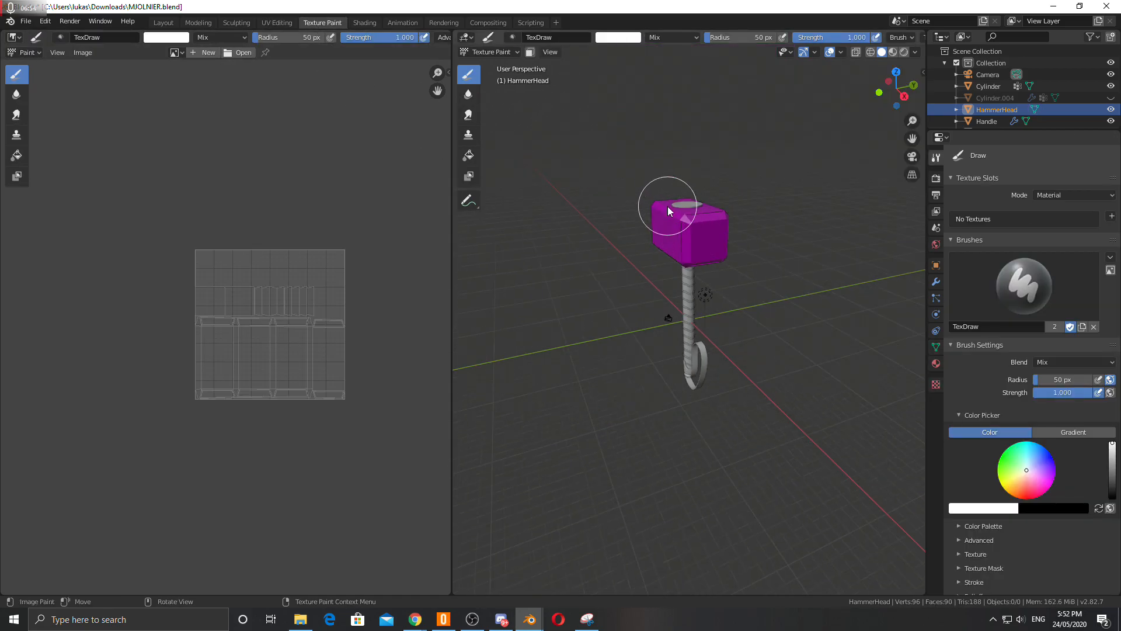
pyautogui.scroll(3, 668, 206)
pyautogui.keyDown('shift'); pyautogui.moveTo(570, 128); pyautogui.dragTo(569, 201, button='middle'); pyautogui.keyUp('shift')
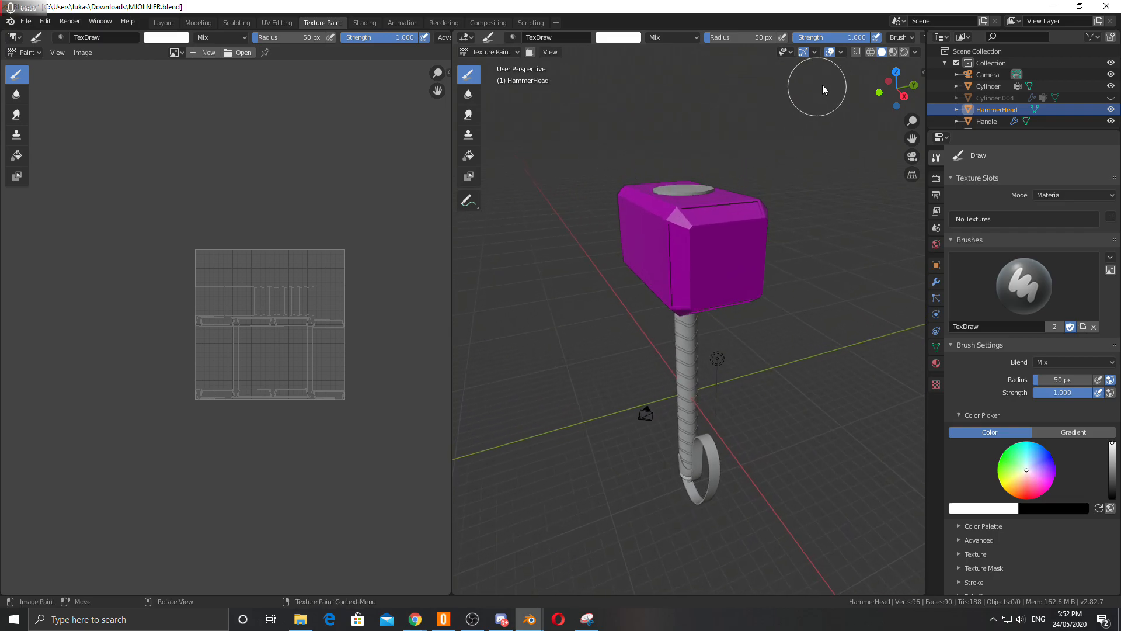
pyautogui.click(893, 52)
pyautogui.moveTo(640, 271)
pyautogui.mouseDown(button='middle')
pyautogui.moveTo(643, 215)
pyautogui.moveTo(668, 180)
pyautogui.moveTo(651, 301)
pyautogui.moveTo(663, 300)
pyautogui.moveTo(503, 303)
pyautogui.mouseUp(button='middle')
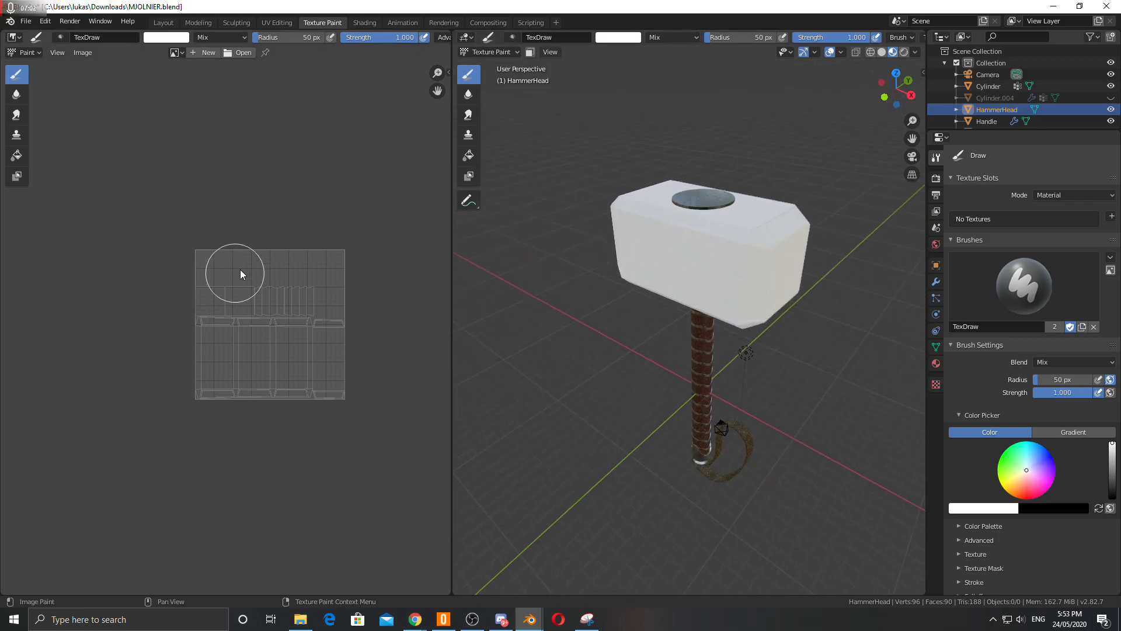
# Step: Create a blank black 2048 x 2048 px image named HammerHead with alpha for painting
pyautogui.click(202, 53)
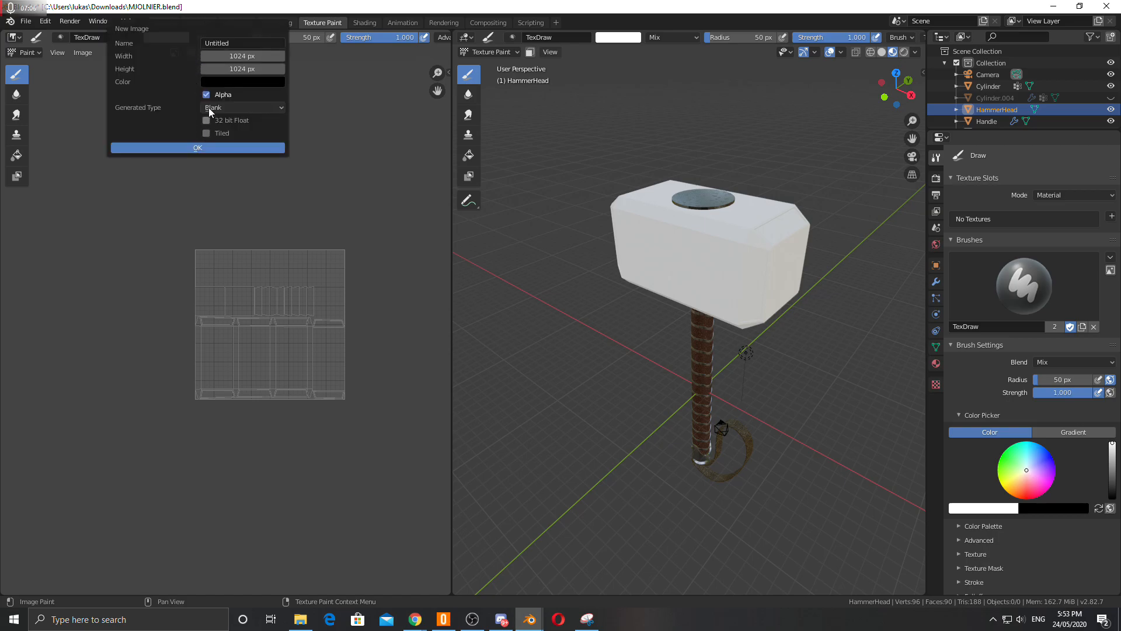
pyautogui.click(230, 56)
pyautogui.write('2048')
pyautogui.press('Tab')
pyautogui.press('Return')
pyautogui.click(229, 44)
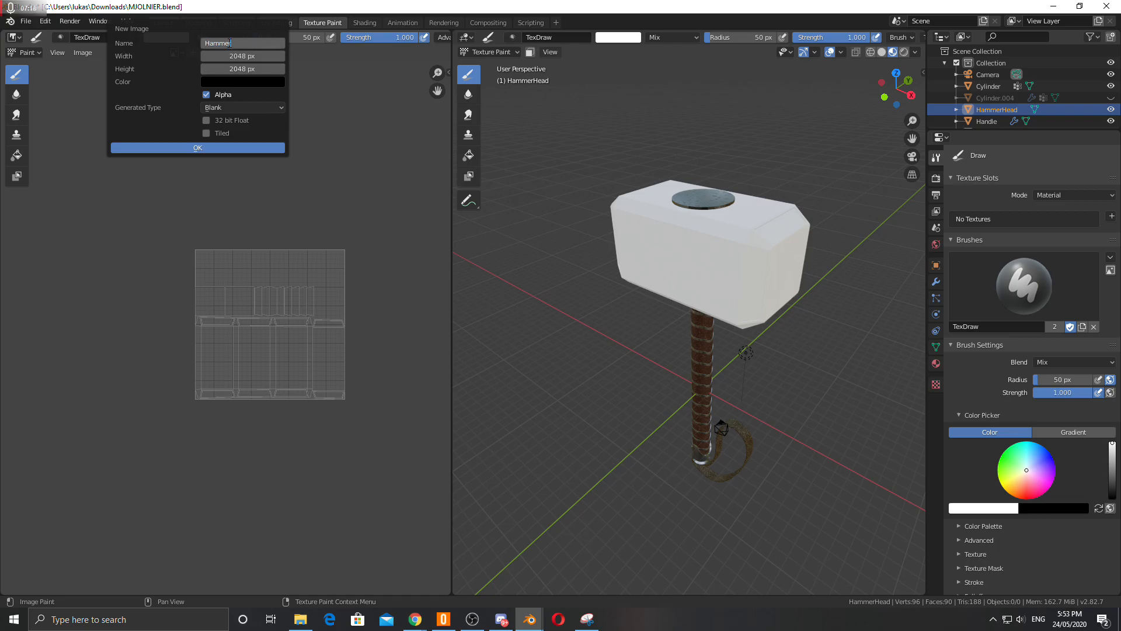
pyautogui.press('Return')
pyautogui.click(193, 148)
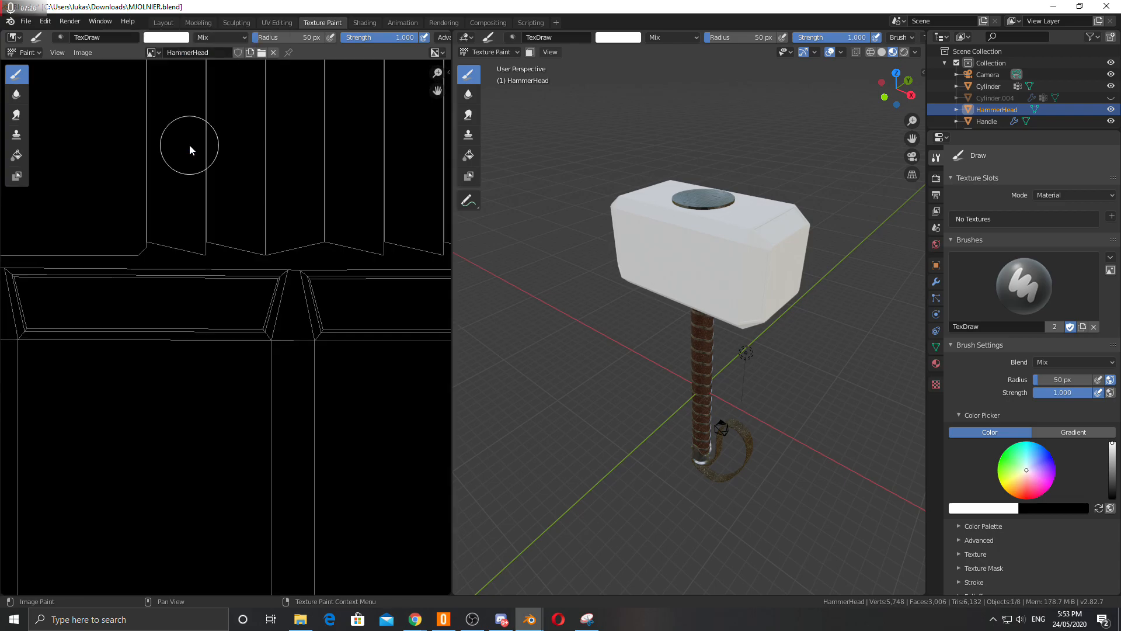
# Step: Paint a white test stroke across the narrow upper UV islands of the HammerHead image
pyautogui.scroll(-4, 233, 295)
pyautogui.scroll(2, 232, 293)
pyautogui.scroll(-1, 268, 295)
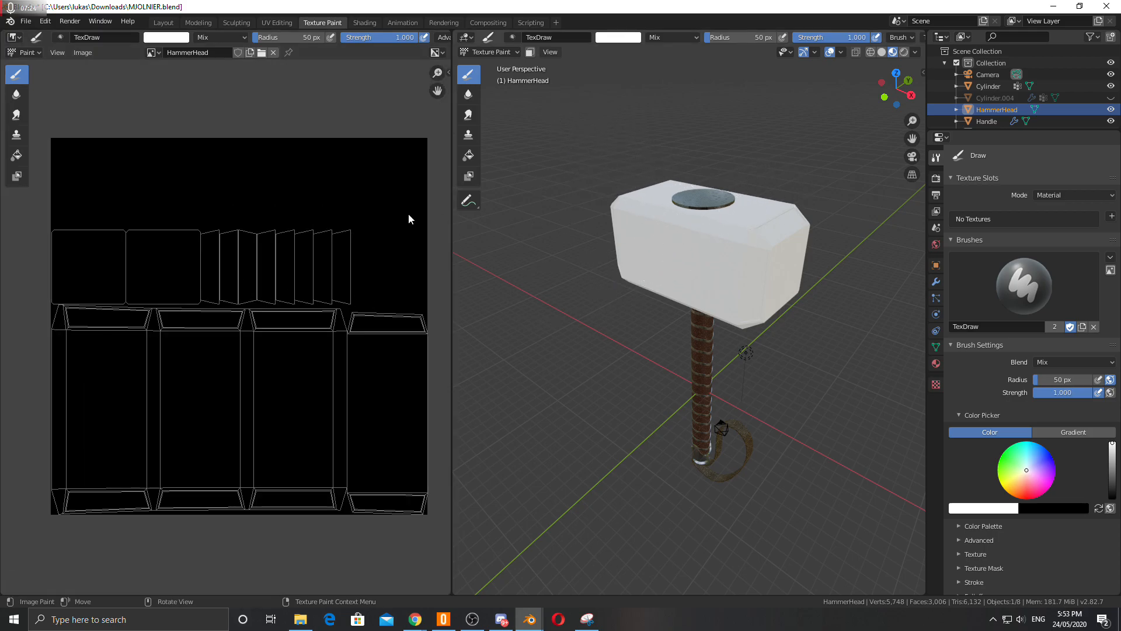
pyautogui.moveTo(350, 275)
pyautogui.mouseDown()
pyautogui.moveTo(388, 270)
pyautogui.moveTo(165, 280)
pyautogui.moveTo(314, 270)
pyautogui.mouseUp()
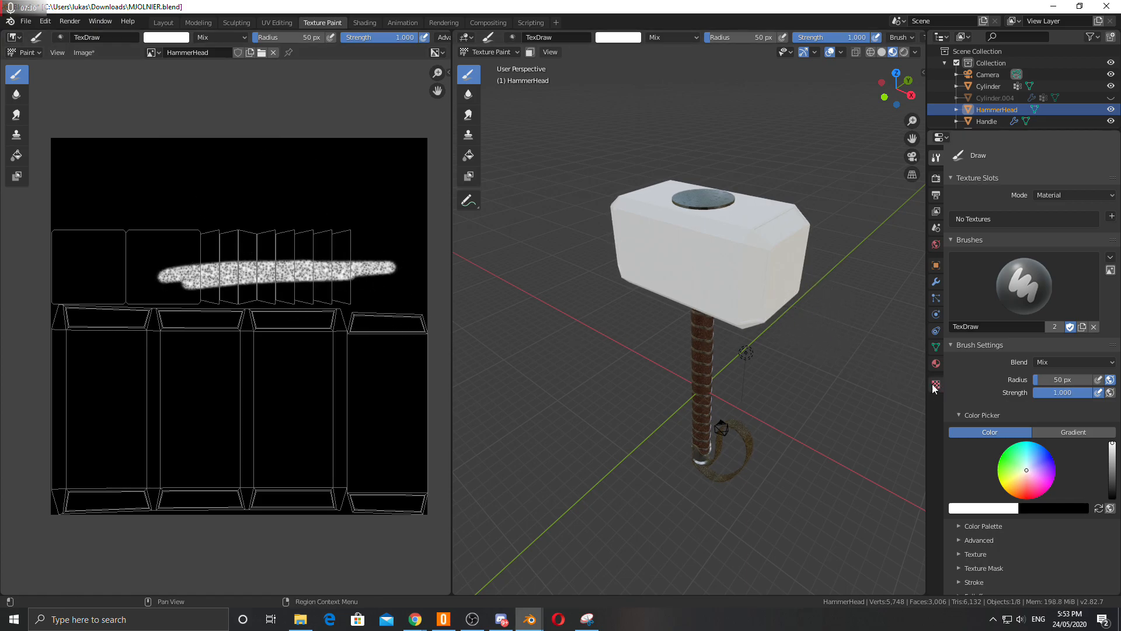
# Step: Create a new material on the hammer head and name it RoughMetal
pyautogui.moveTo(708, 263)
pyautogui.mouseDown(button='middle')
pyautogui.moveTo(615, 176)
pyautogui.moveTo(720, 226)
pyautogui.moveTo(716, 264)
pyautogui.moveTo(682, 166)
pyautogui.moveTo(674, 232)
pyautogui.moveTo(746, 243)
pyautogui.moveTo(641, 240)
pyautogui.mouseUp(button='middle')
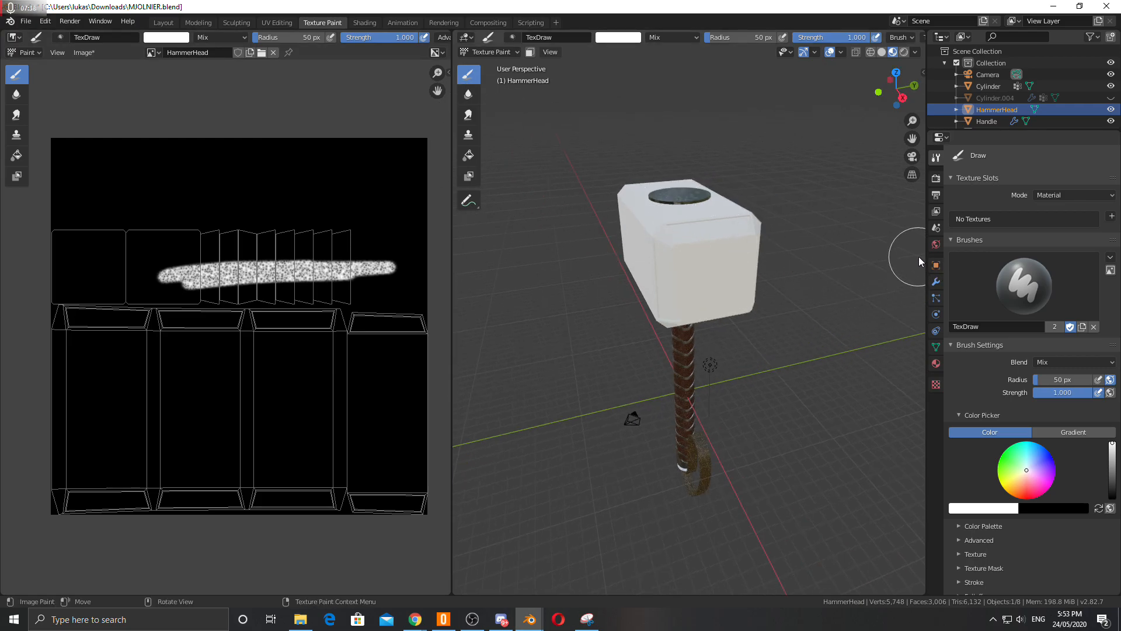
pyautogui.click(936, 364)
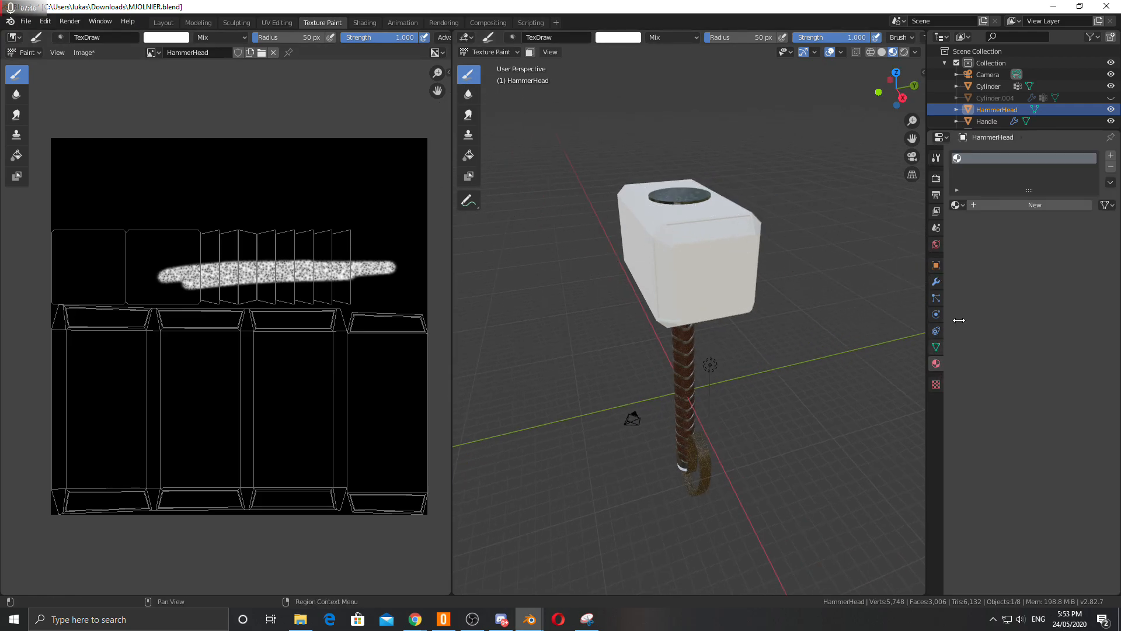
pyautogui.click(988, 206)
pyautogui.doubleClick(984, 158)
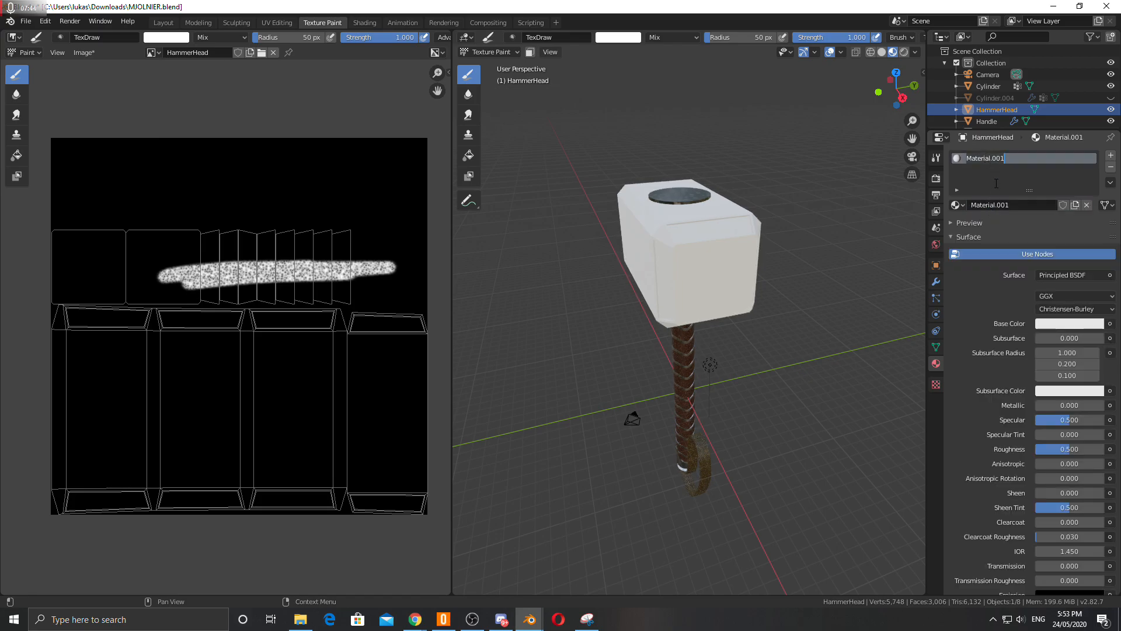
pyautogui.write('JHHa')
pyautogui.press('BackSpace')
pyautogui.write('Roug')
# Step: Assign an Image Texture to RoughMetal's Base Color, using the HammerHead image
pyautogui.click(1110, 323)
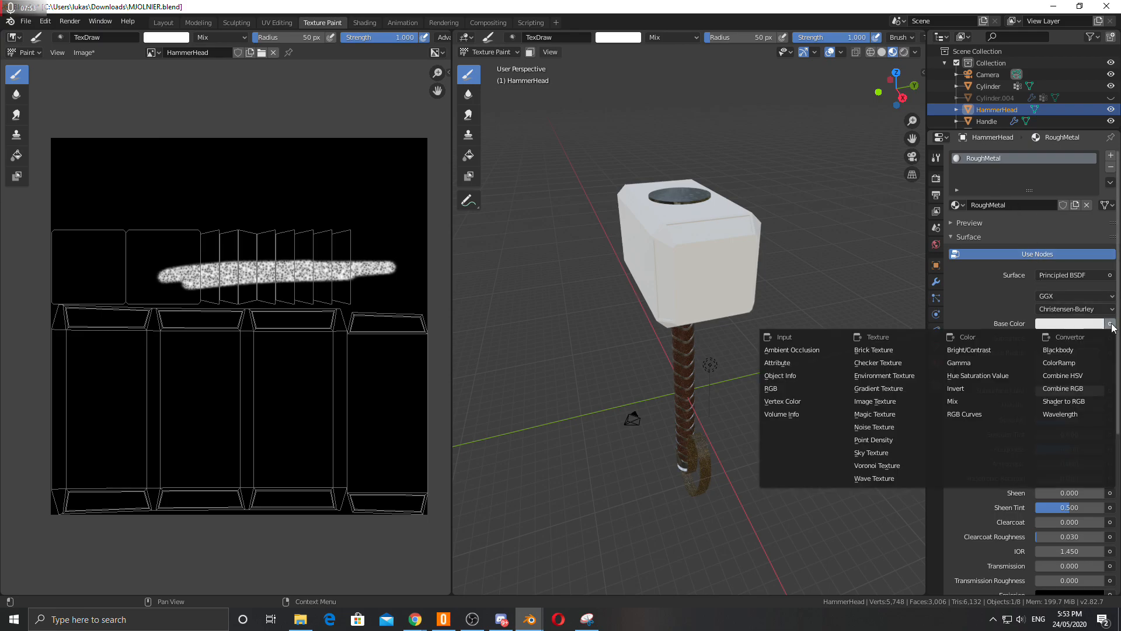
pyautogui.click(882, 402)
pyautogui.click(1045, 338)
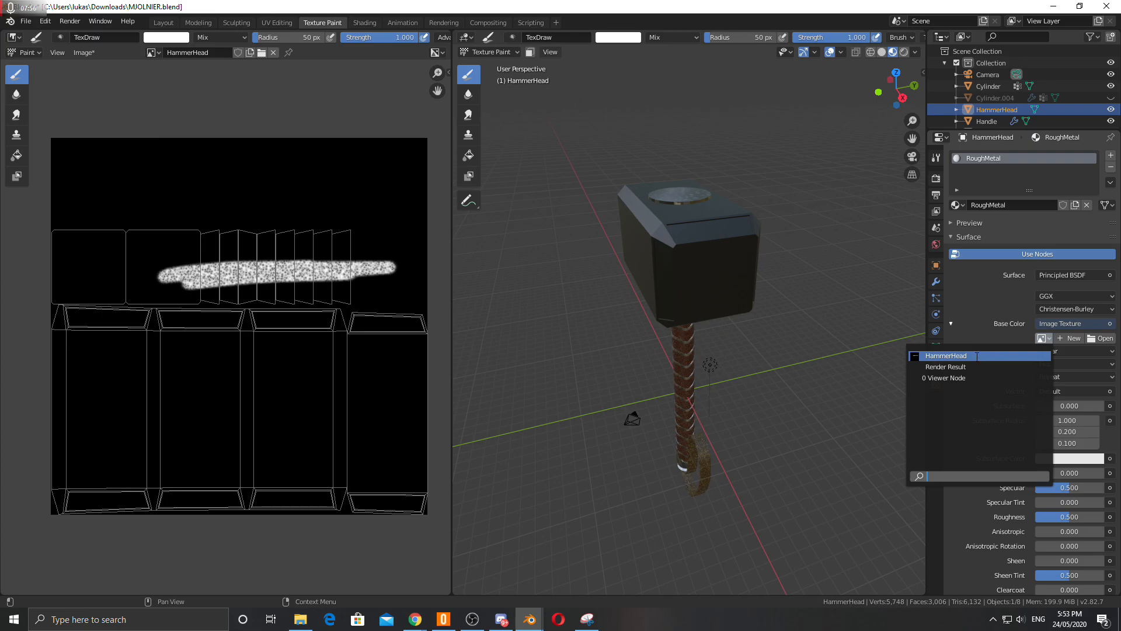
pyautogui.click(947, 355)
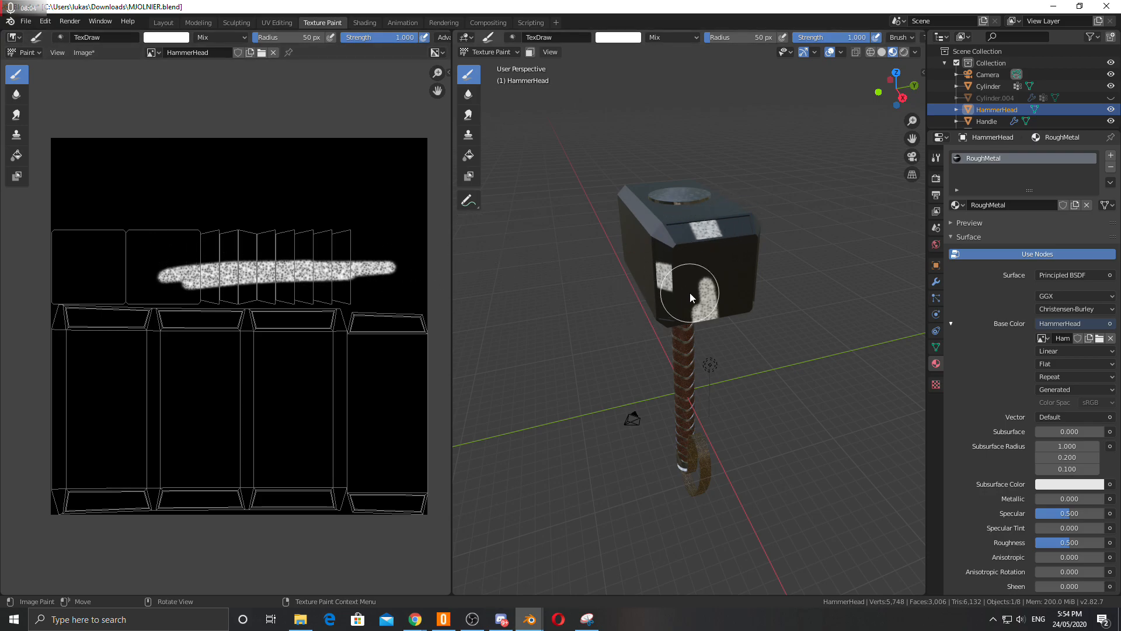
# Step: Remove the Voronoi texture from the brush and add a new Image or Movie texture in its place
pyautogui.moveTo(616, 269); pyautogui.dragTo(584, 274, button='middle')
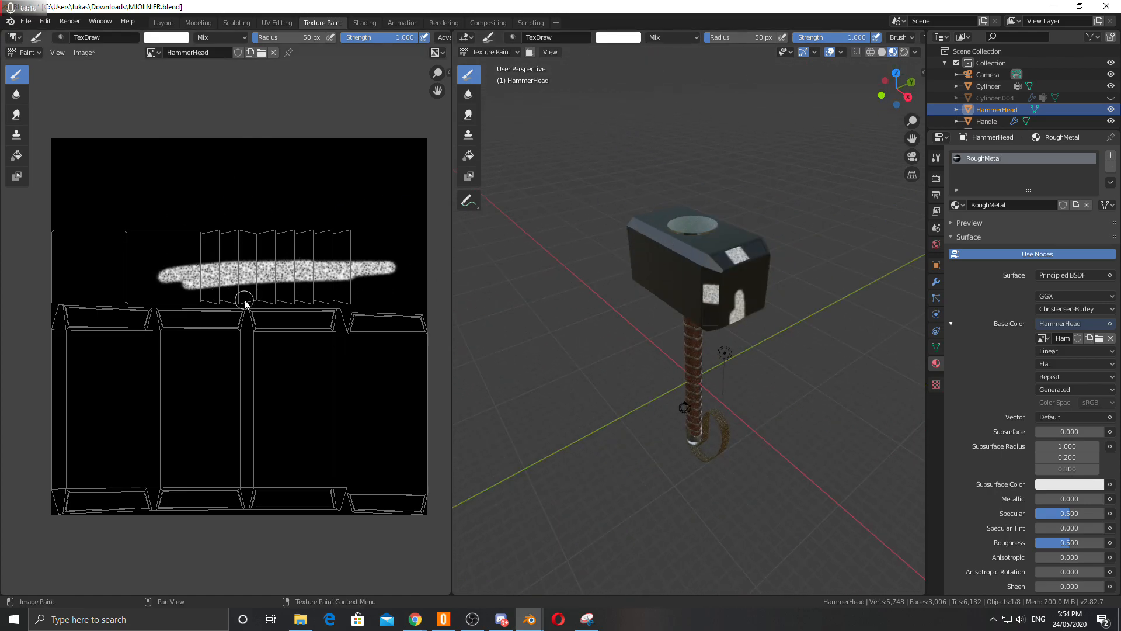
pyautogui.moveTo(663, 257)
pyautogui.mouseDown(button='middle')
pyautogui.moveTo(710, 265)
pyautogui.moveTo(618, 269)
pyautogui.moveTo(728, 262)
pyautogui.mouseUp(button='middle')
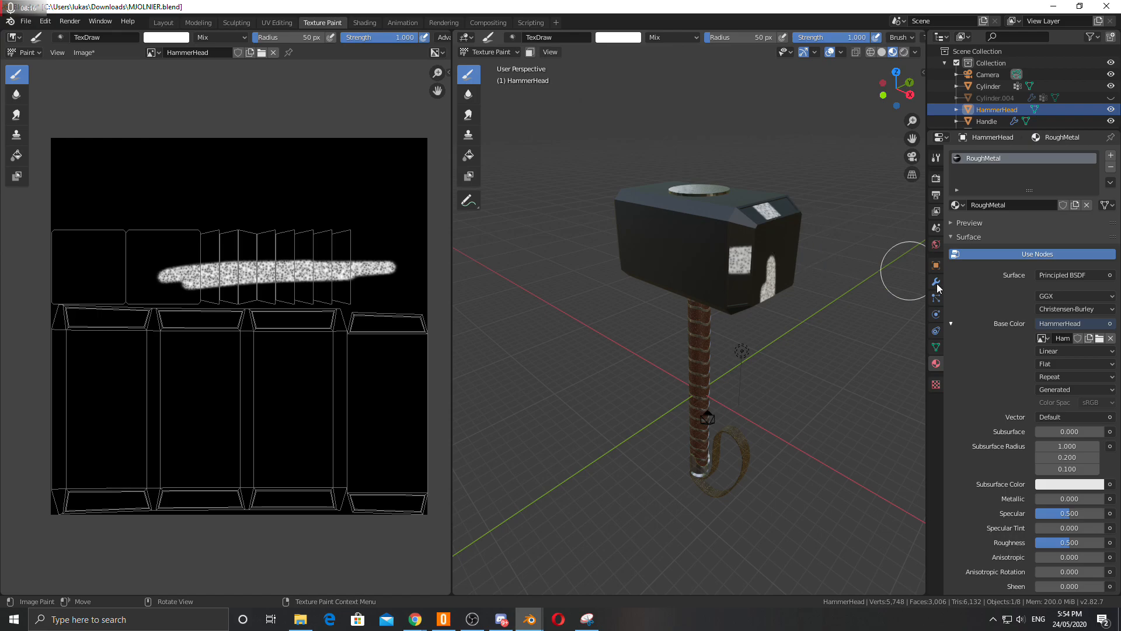
pyautogui.click(936, 385)
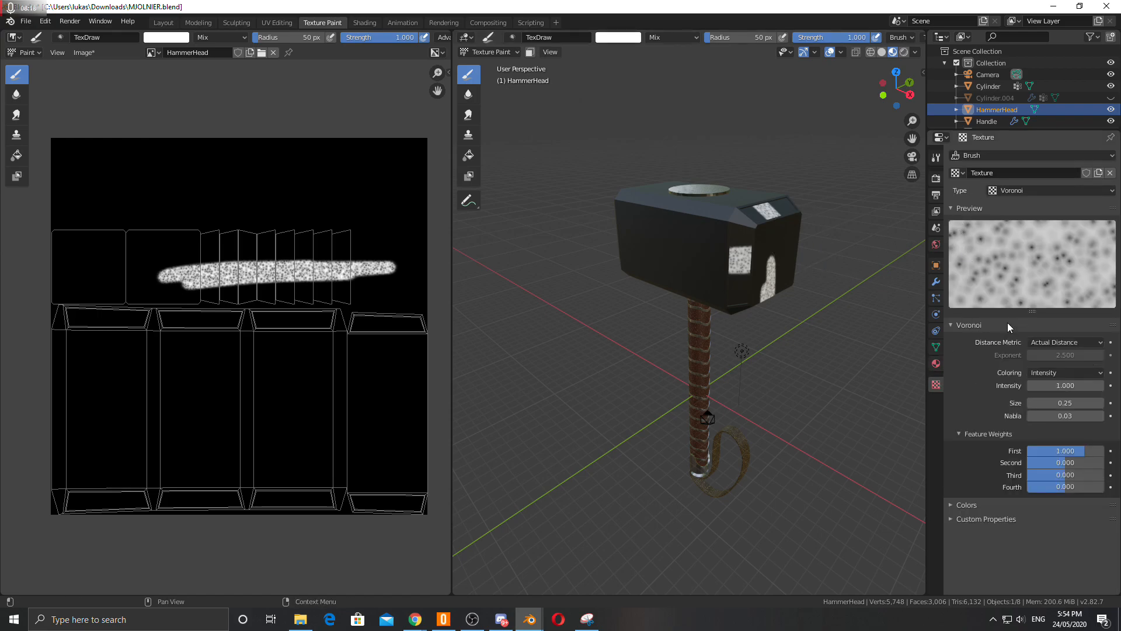
pyautogui.click(1110, 173)
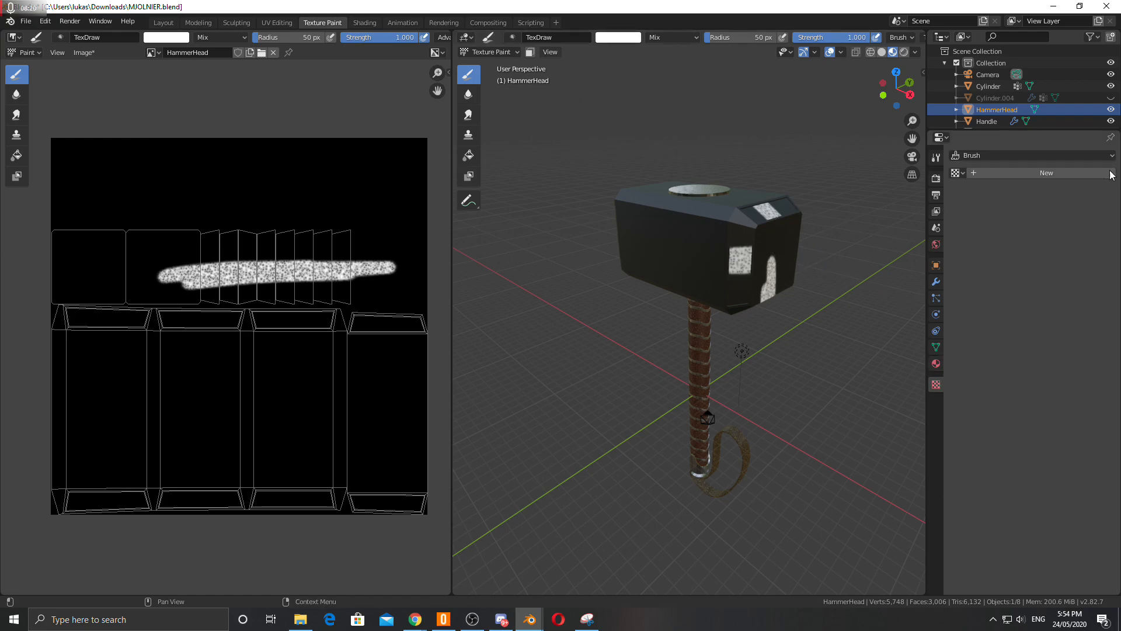
pyautogui.click(991, 172)
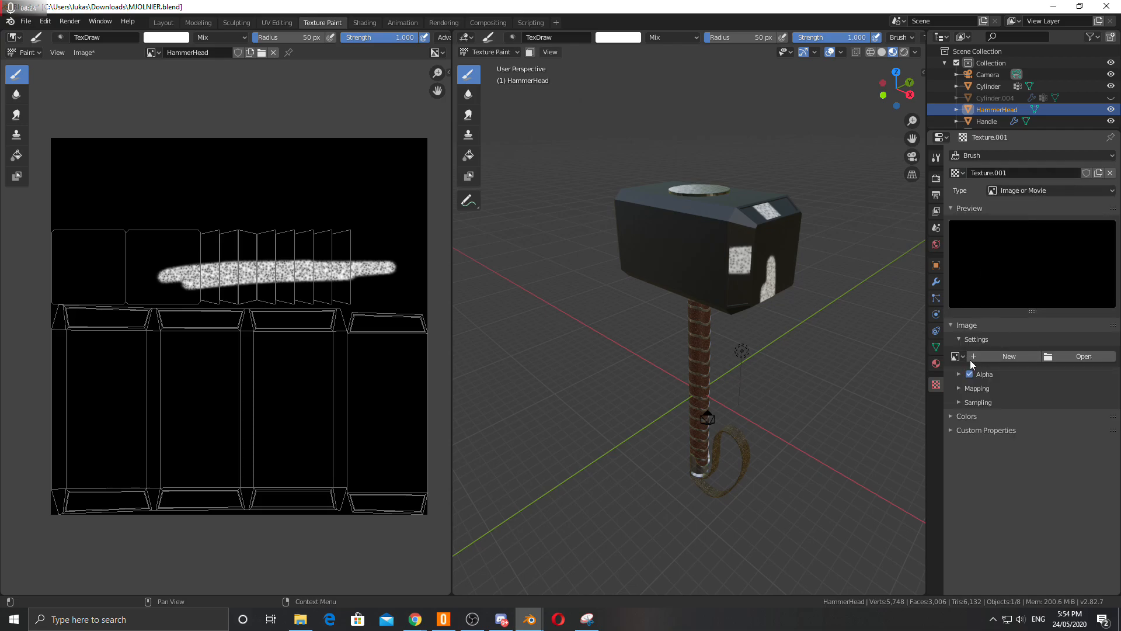
# Step: Load TexturesCom_Metal_SteelBattered_1K_albedo.tif from the Downloads folder as the brush texture image
pyautogui.click(1078, 356)
pyautogui.scroll(-5, 537, 296)
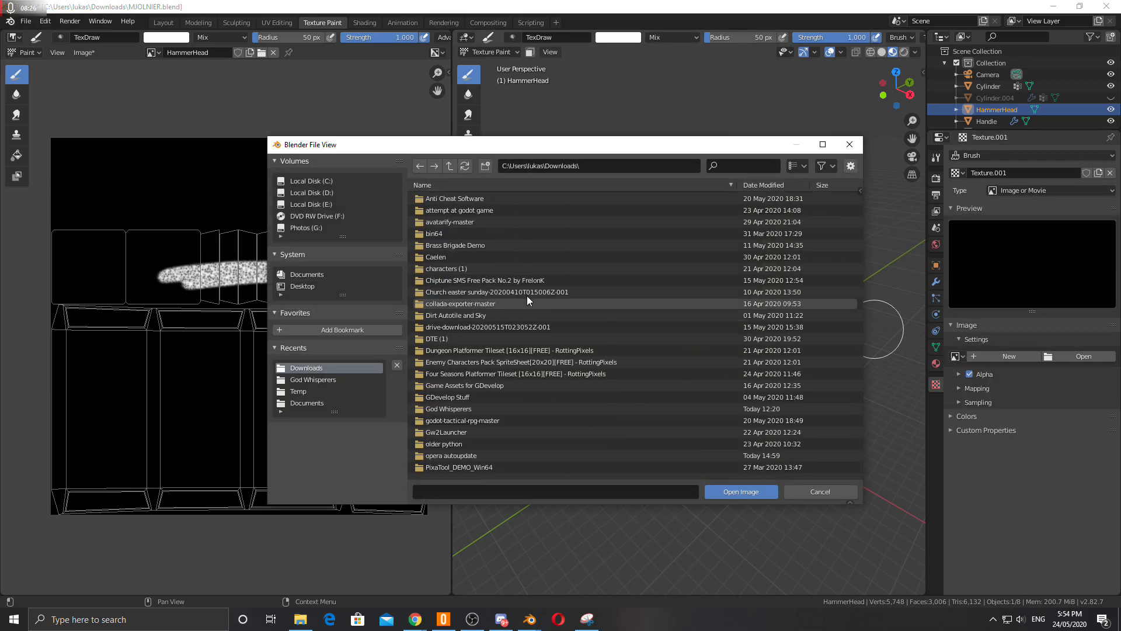
pyautogui.scroll(-4, 517, 300)
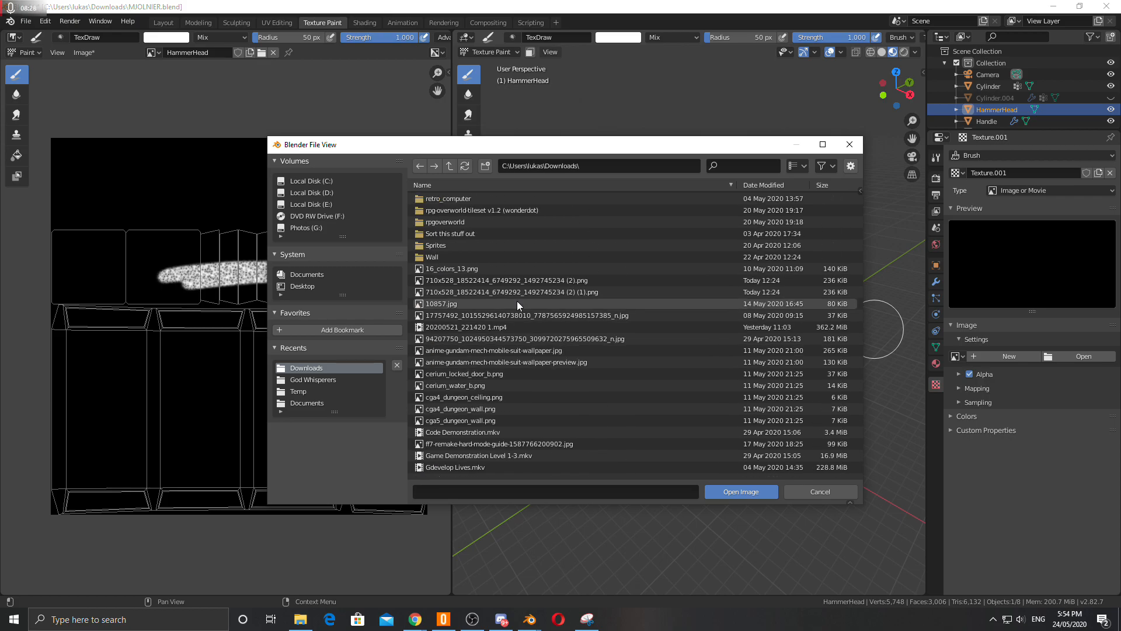
pyautogui.scroll(-15, 517, 301)
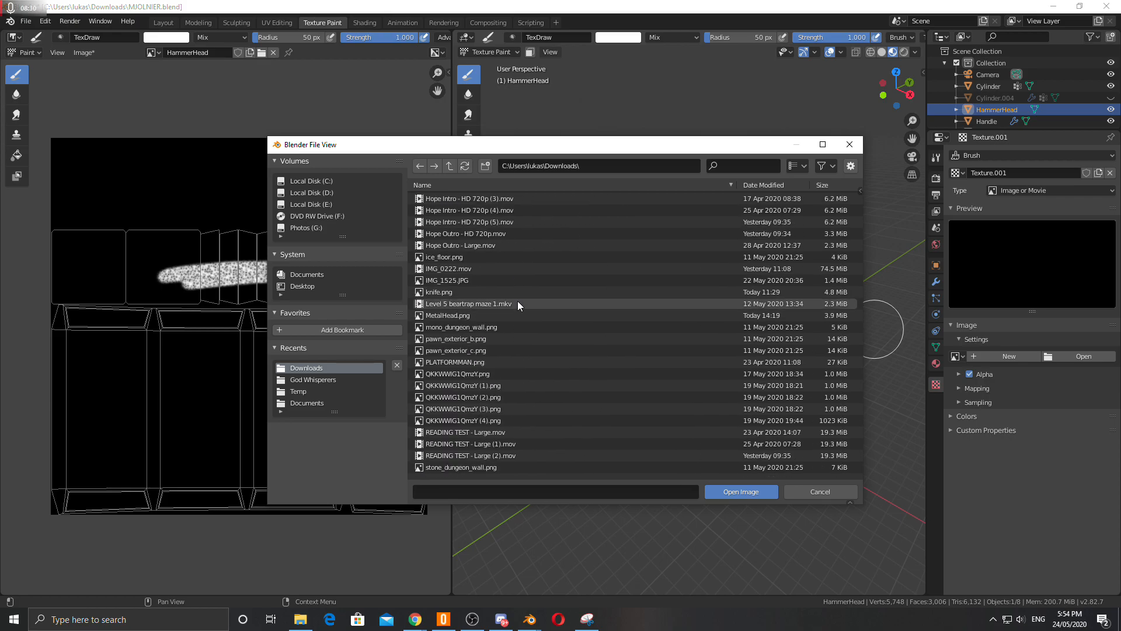
pyautogui.scroll(-1, 518, 302)
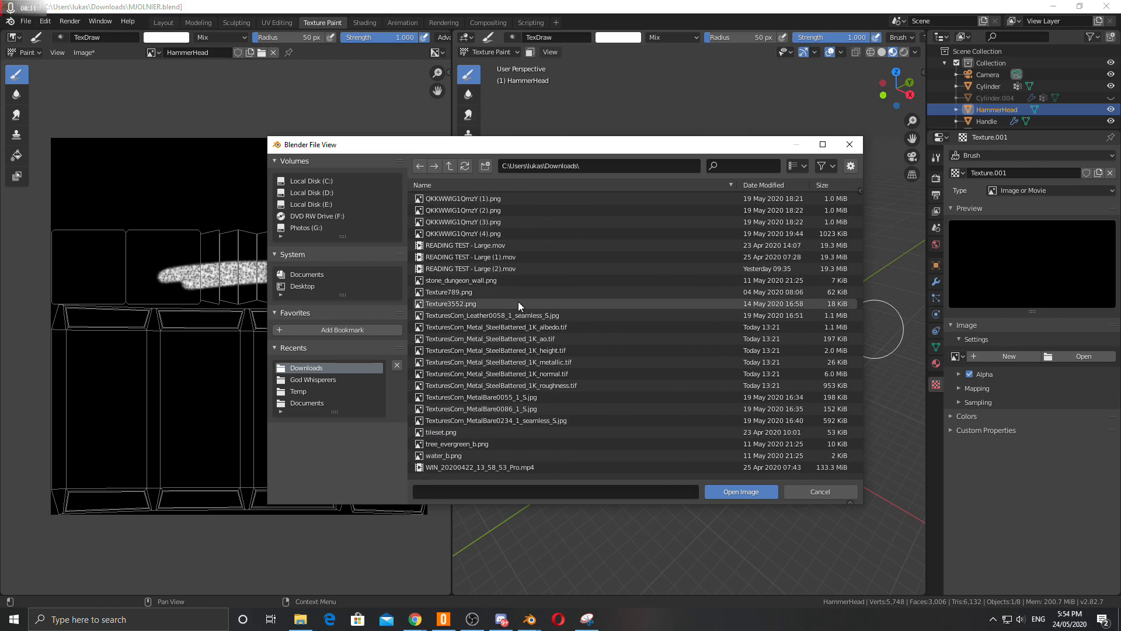
pyautogui.click(546, 327)
pyautogui.click(718, 492)
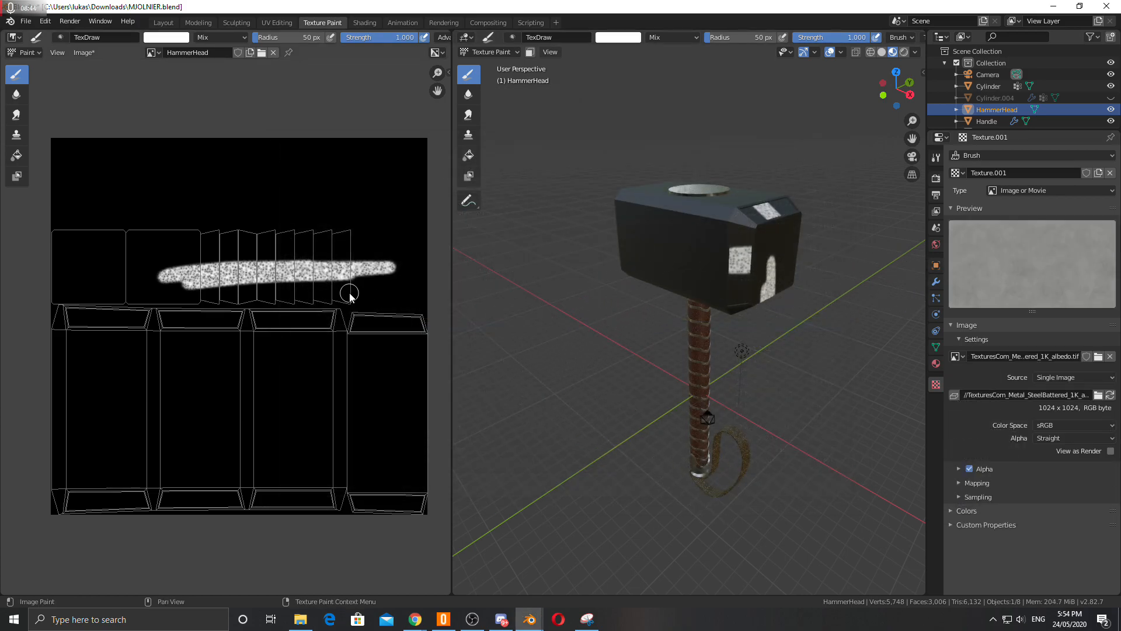
# Step: Paint the battered steel texture across the front face of the hammer head with TexDraw
pyautogui.moveTo(628, 259); pyautogui.dragTo(685, 241, button='middle')
pyautogui.press('KP_1')
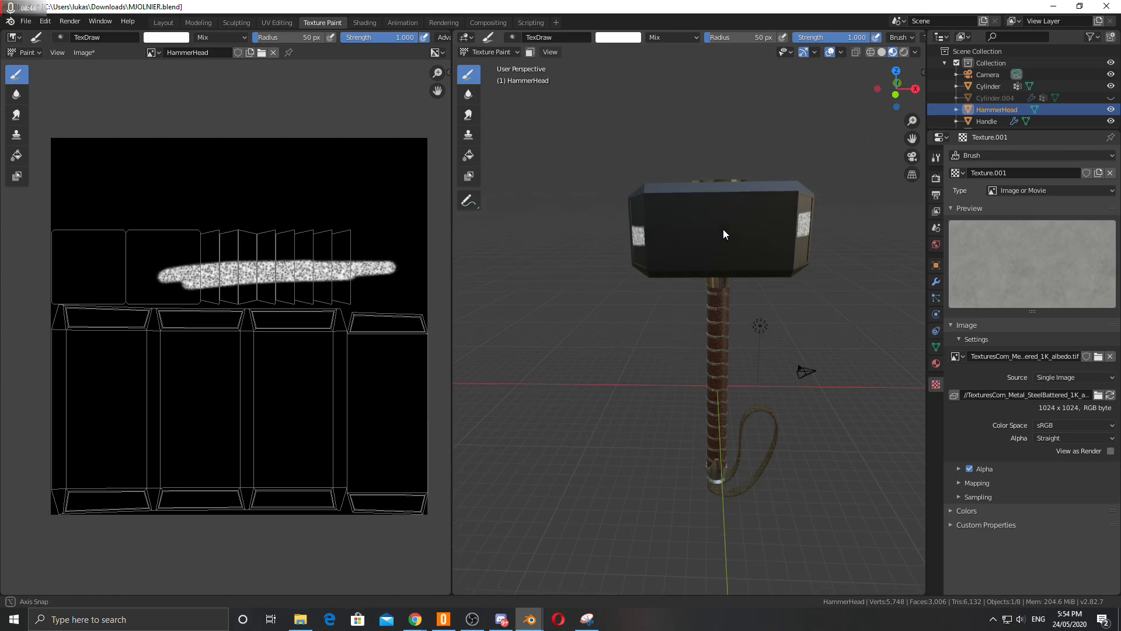
pyautogui.moveTo(642, 196)
pyautogui.mouseDown()
pyautogui.moveTo(800, 195)
pyautogui.moveTo(681, 208)
pyautogui.moveTo(814, 215)
pyautogui.mouseUp()
pyautogui.moveTo(656, 227)
pyautogui.mouseDown()
pyautogui.moveTo(836, 243)
pyautogui.moveTo(677, 248)
pyautogui.moveTo(676, 260)
pyautogui.moveTo(821, 252)
pyautogui.mouseUp()
# Step: Paint the steel texture over the hammer head's top face and inspect the coverage around the disc
pyautogui.moveTo(692, 208); pyautogui.dragTo(706, 251, button='middle')
pyautogui.moveTo(646, 206); pyautogui.dragTo(819, 195)
pyautogui.moveTo(647, 191); pyautogui.dragTo(824, 177)
pyautogui.moveTo(639, 178); pyautogui.dragTo(644, 268, button='middle')
pyautogui.scroll(4, 644, 265)
pyautogui.scroll(2, 643, 264)
pyautogui.scroll(-2, 646, 266)
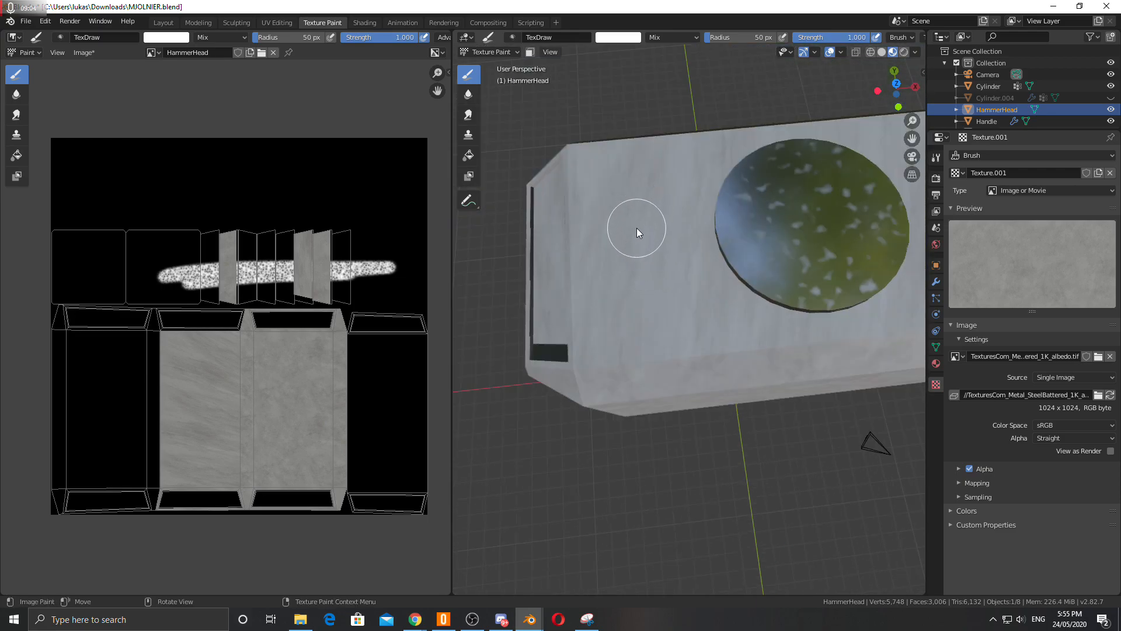
pyautogui.scroll(-3, 636, 229)
# Step: Paint the steel texture over the hammer head's end face and its bevels from the left orthographic view
pyautogui.press('KP_1')
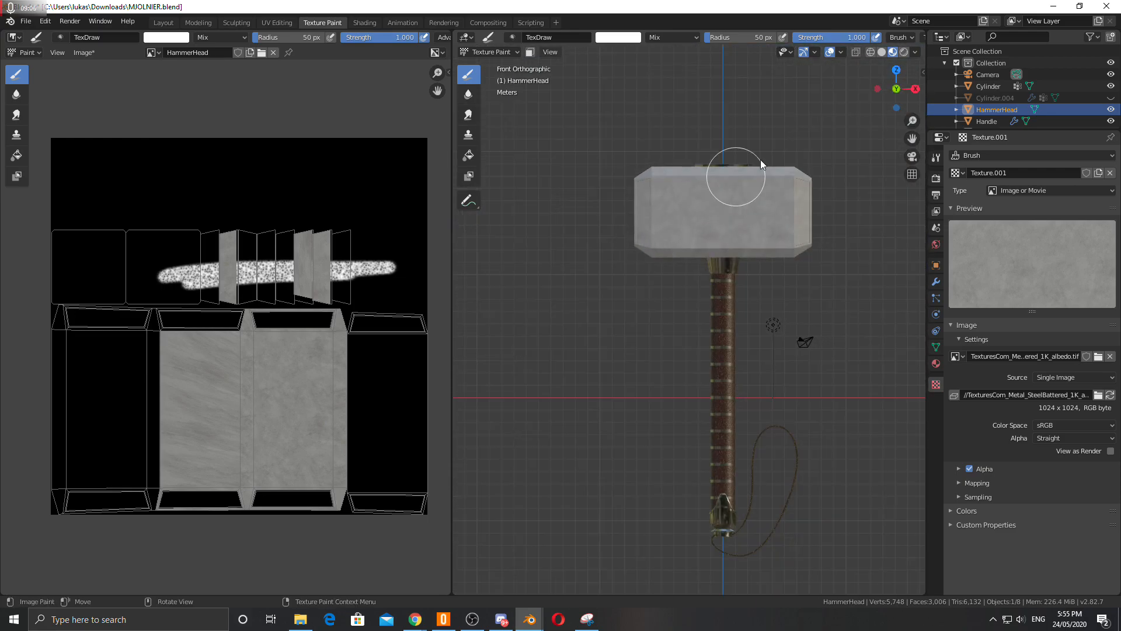
pyautogui.click(876, 88)
pyautogui.moveTo(823, 183)
pyautogui.mouseDown()
pyautogui.moveTo(623, 205)
pyautogui.moveTo(805, 220)
pyautogui.moveTo(661, 230)
pyautogui.moveTo(742, 260)
pyautogui.moveTo(651, 246)
pyautogui.moveTo(664, 243)
pyautogui.mouseUp()
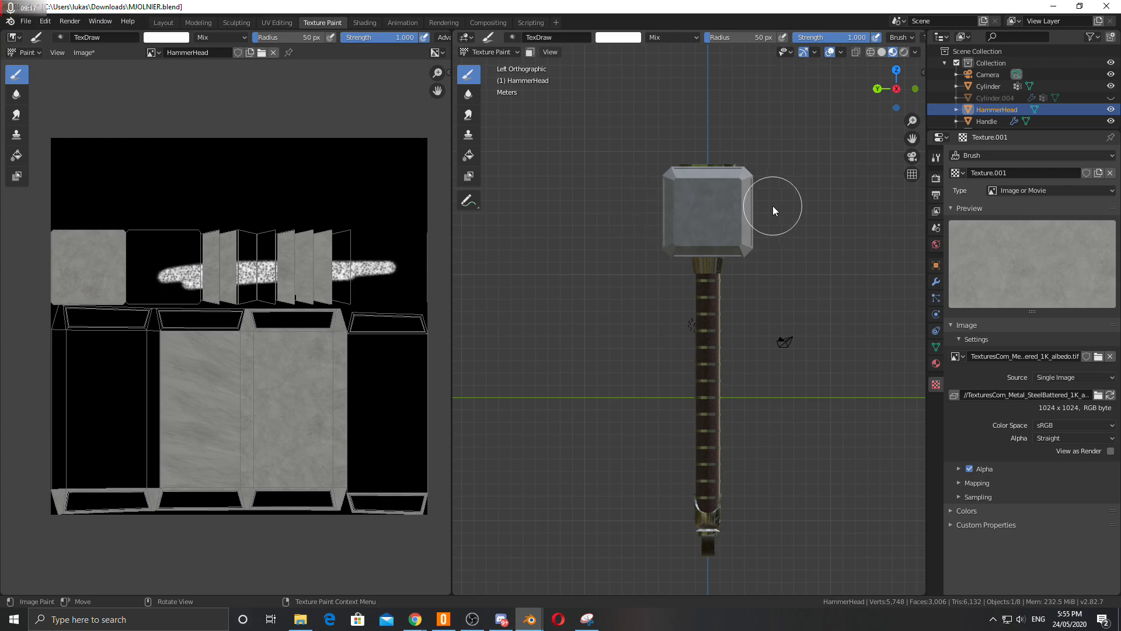
# Step: Paint the steel texture over the hammer head's back face and the unpainted end face from the back and right orthographic views
pyautogui.click(877, 88)
pyautogui.moveTo(736, 187)
pyautogui.mouseDown()
pyautogui.moveTo(694, 195)
pyautogui.moveTo(555, 182)
pyautogui.moveTo(751, 185)
pyautogui.moveTo(663, 178)
pyautogui.moveTo(621, 201)
pyautogui.moveTo(728, 213)
pyautogui.moveTo(563, 220)
pyautogui.moveTo(842, 230)
pyautogui.moveTo(563, 251)
pyautogui.mouseUp()
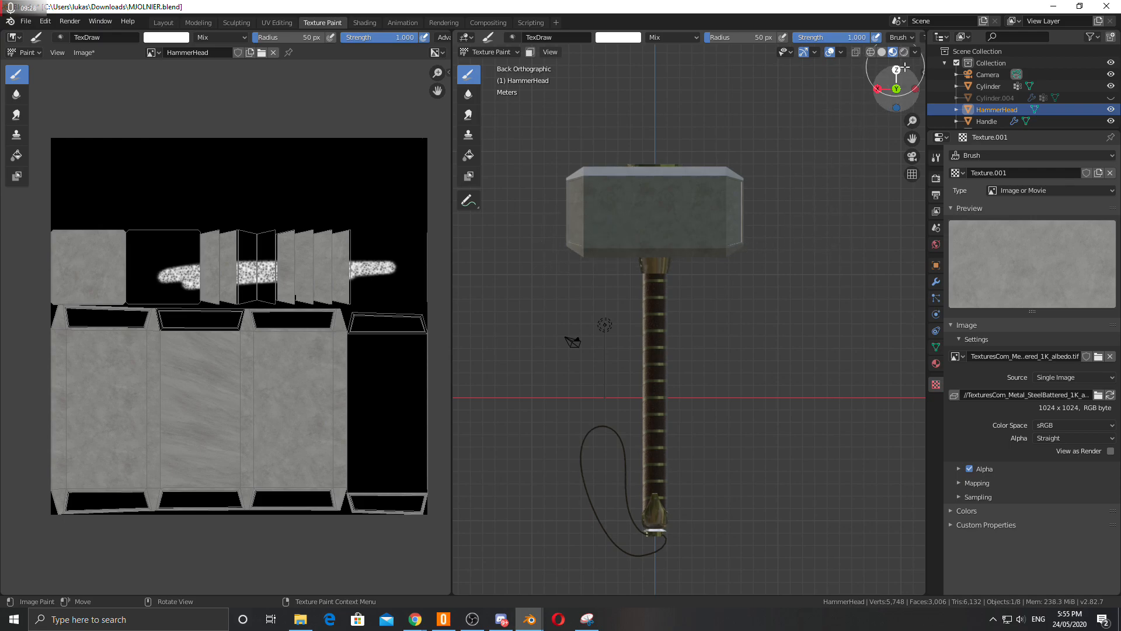
pyautogui.click(878, 89)
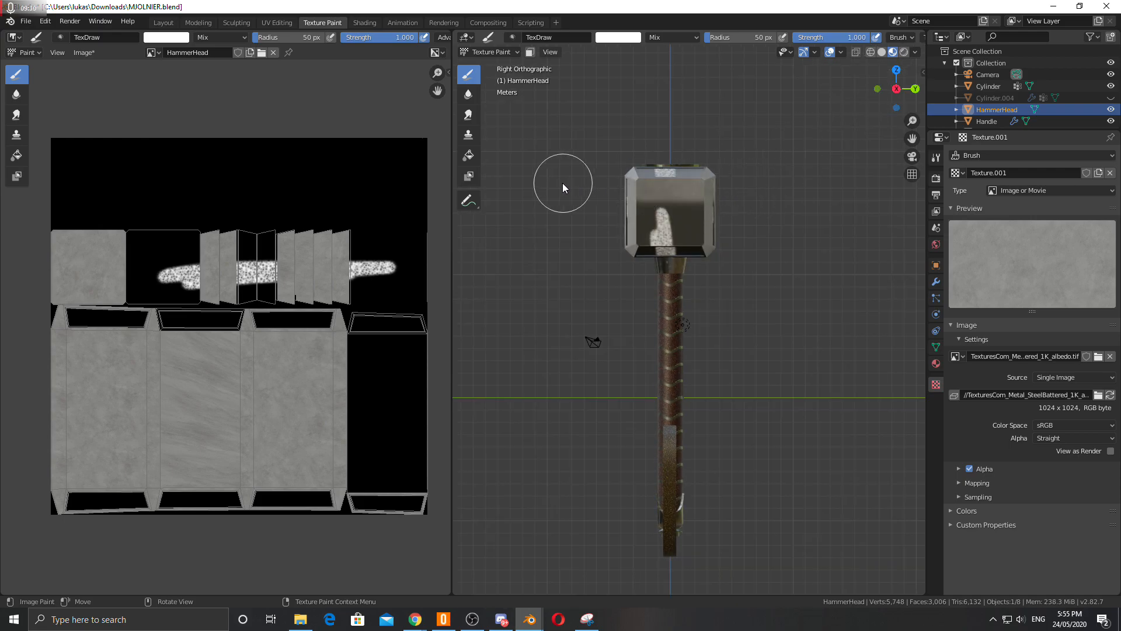
pyautogui.moveTo(553, 197)
pyautogui.mouseDown()
pyautogui.moveTo(637, 210)
pyautogui.moveTo(626, 225)
pyautogui.mouseUp()
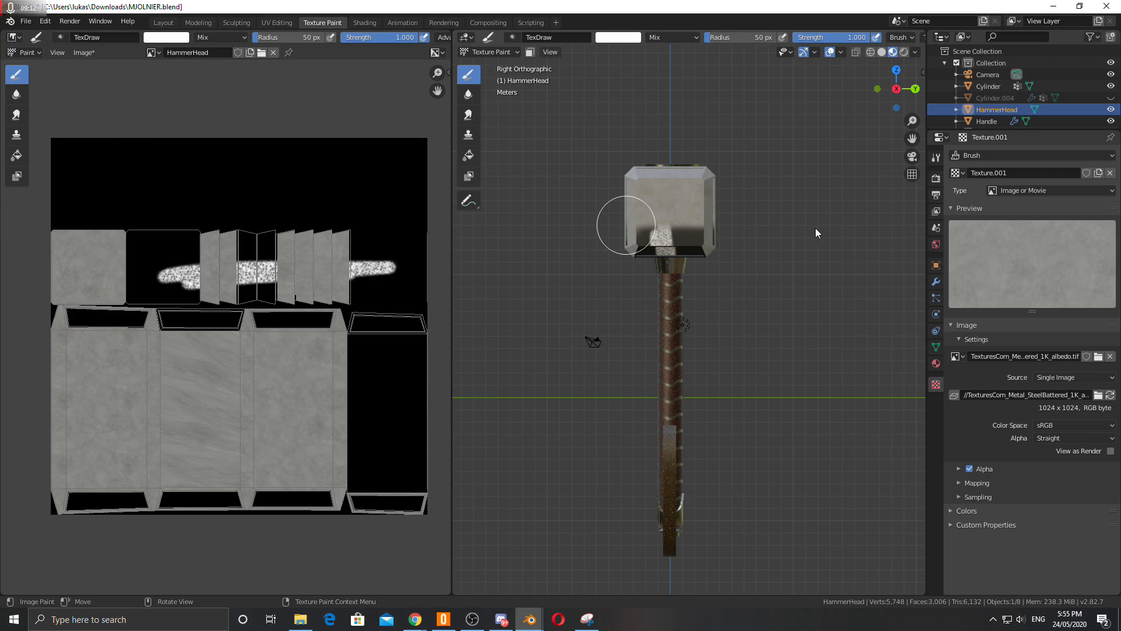
pyautogui.moveTo(533, 250); pyautogui.dragTo(681, 256)
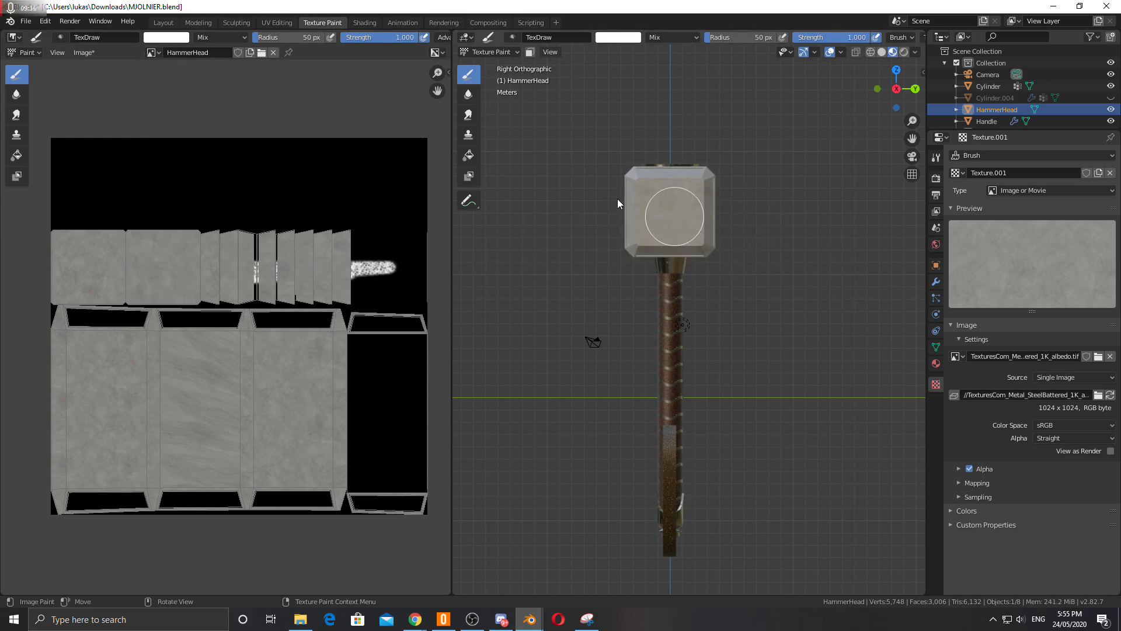
# Step: Paint the steel texture over the remaining gaps on the hammer head from the top and bottom orthographic views
pyautogui.click(897, 70)
pyautogui.moveTo(655, 294)
pyautogui.mouseDown()
pyautogui.moveTo(636, 313)
pyautogui.moveTo(783, 286)
pyautogui.moveTo(808, 333)
pyautogui.mouseUp()
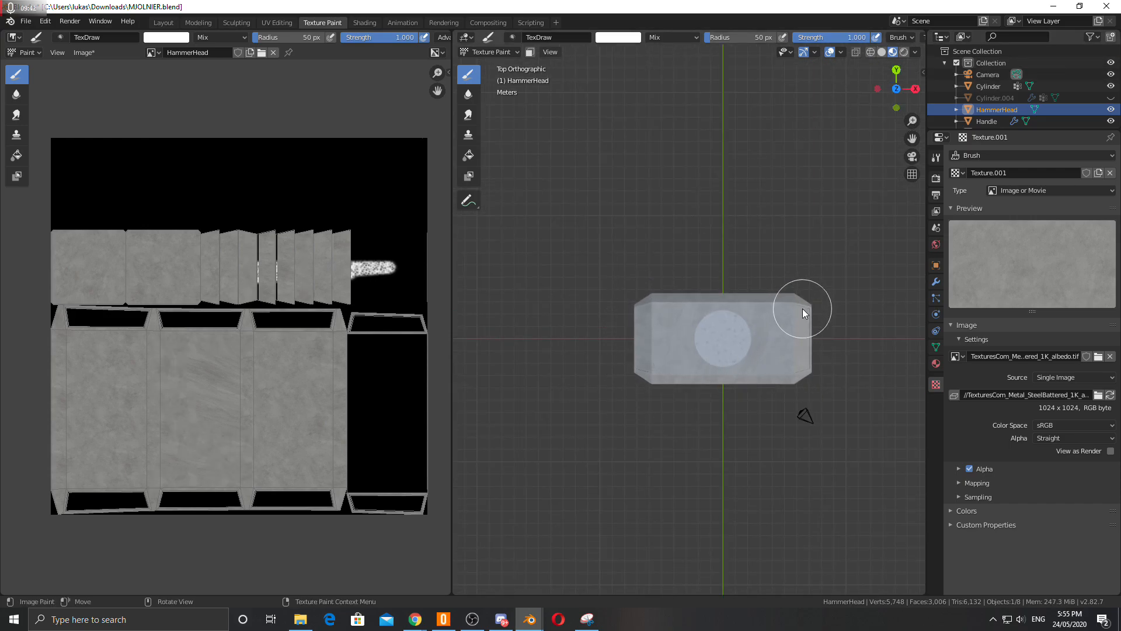
pyautogui.click(896, 88)
pyautogui.moveTo(738, 274)
pyautogui.mouseDown()
pyautogui.moveTo(638, 268)
pyautogui.moveTo(832, 296)
pyautogui.moveTo(581, 288)
pyautogui.moveTo(833, 328)
pyautogui.moveTo(730, 333)
pyautogui.moveTo(717, 300)
pyautogui.moveTo(743, 261)
pyautogui.moveTo(754, 288)
pyautogui.moveTo(666, 287)
pyautogui.mouseUp()
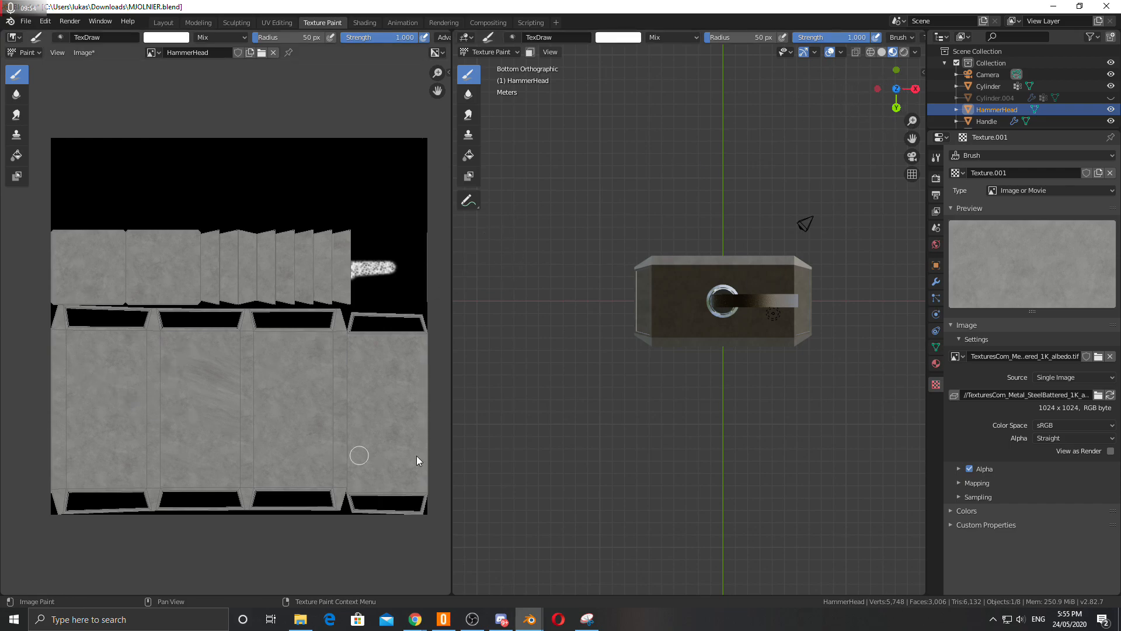
# Step: Examine the painted hammer head's faces and bevel edges from several angles, comparing the painted surface with the mesh in Edit Mode
pyautogui.moveTo(898, 96); pyautogui.dragTo(682, 351)
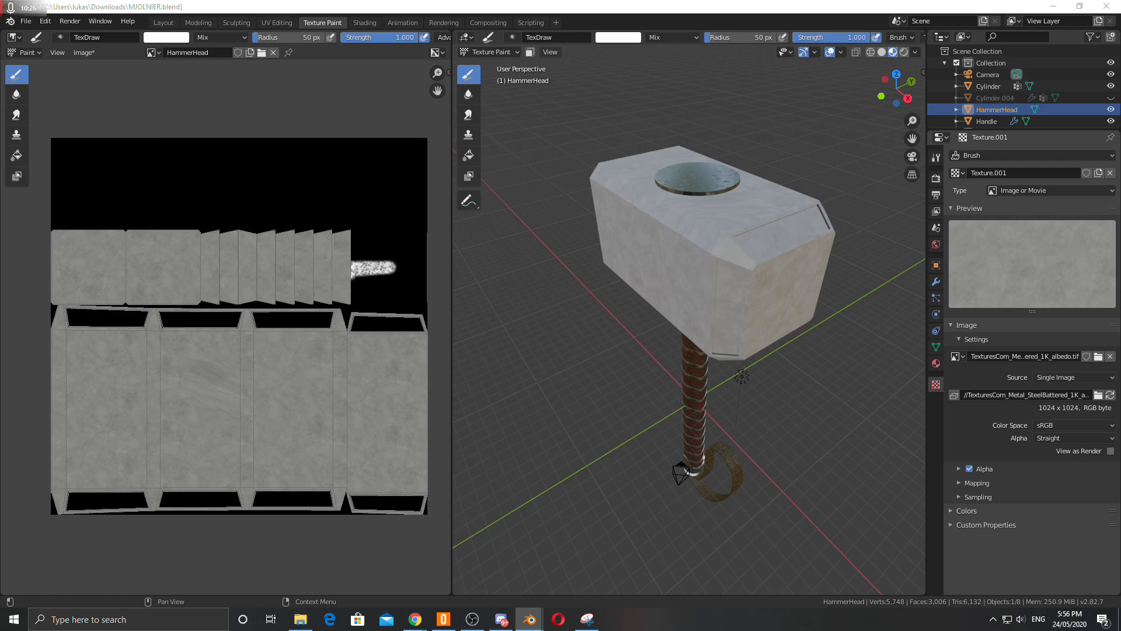
pyautogui.moveTo(701, 233); pyautogui.dragTo(737, 191, button='middle')
pyautogui.scroll(3, 742, 196)
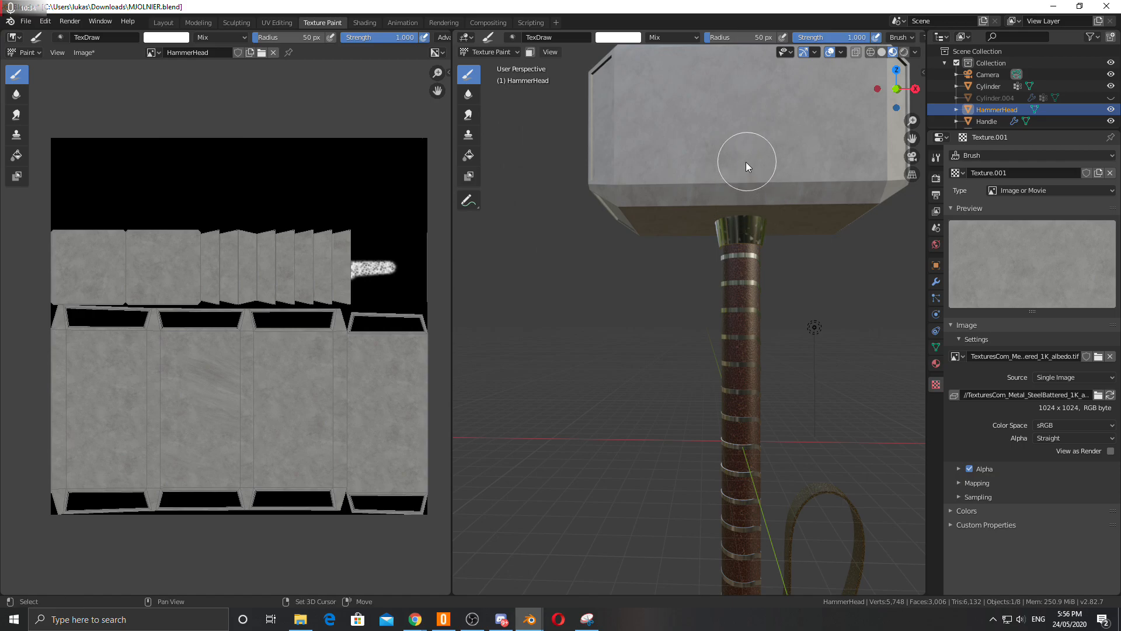
pyautogui.moveTo(746, 163); pyautogui.dragTo(703, 200, button='middle')
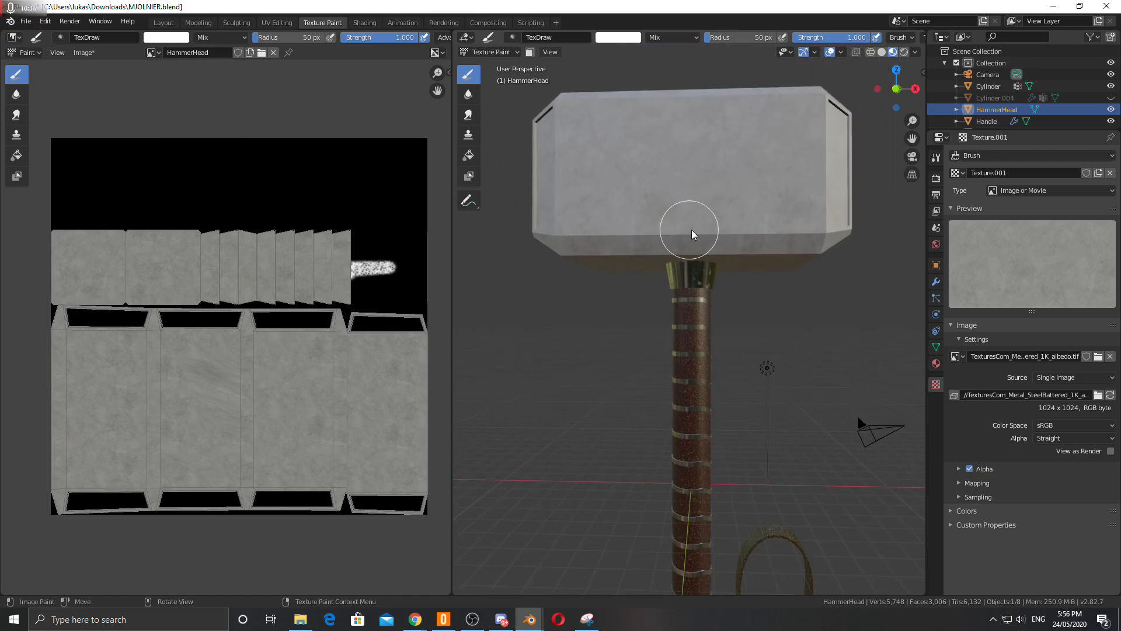
pyautogui.press('Tab')
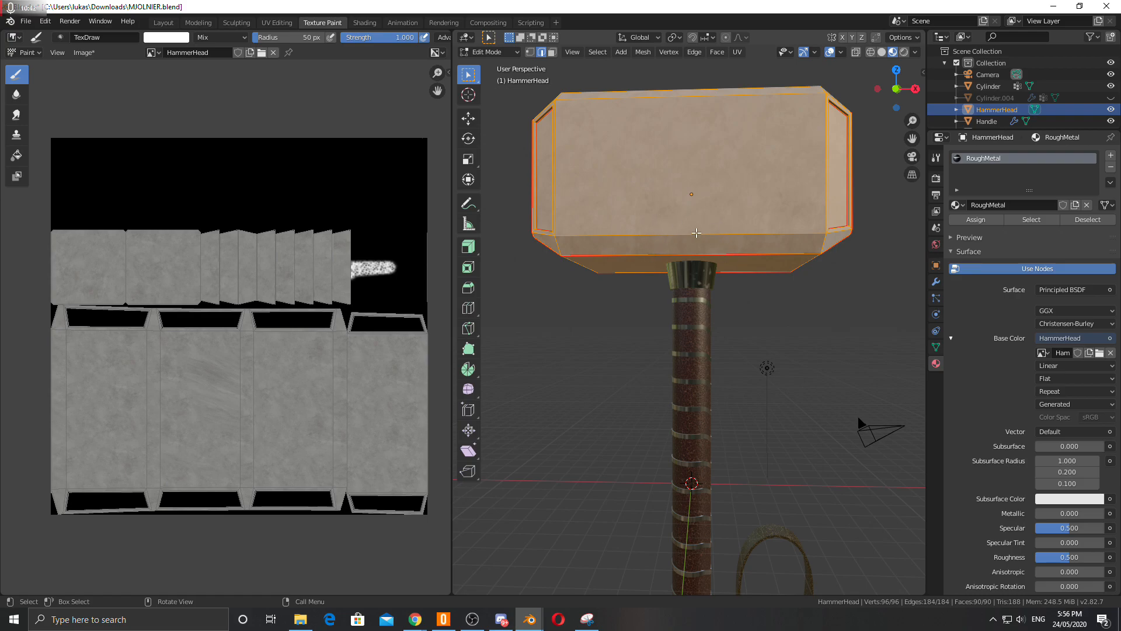
pyautogui.press('Tab')
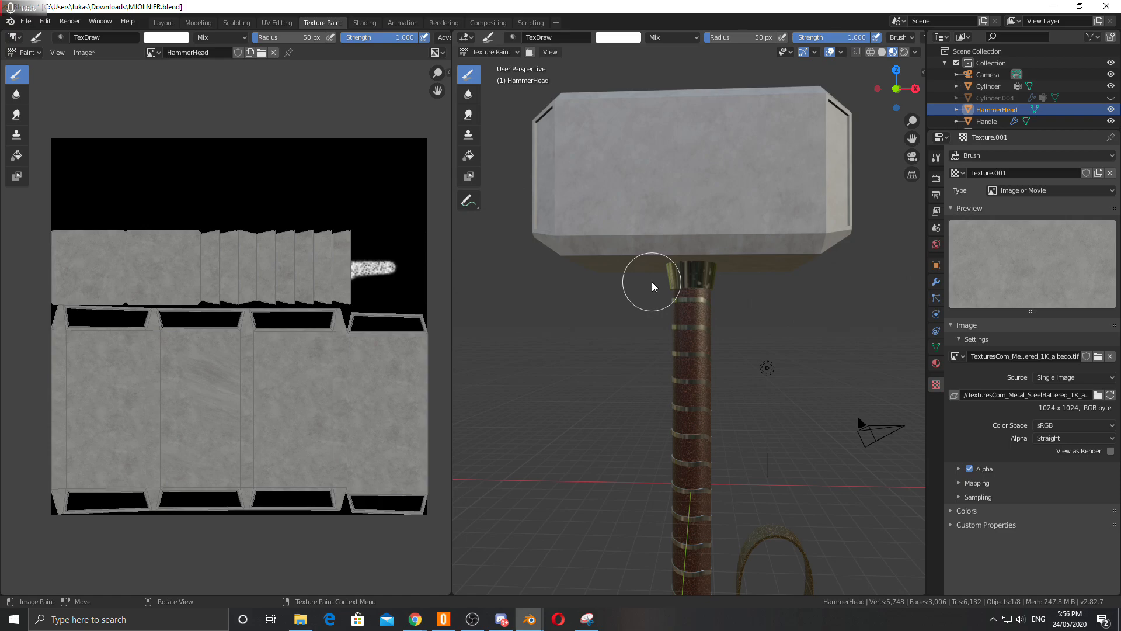
pyautogui.moveTo(671, 237)
pyautogui.mouseDown(button='middle')
pyautogui.moveTo(695, 265)
pyautogui.moveTo(716, 251)
pyautogui.mouseUp(button='middle')
pyautogui.press('Tab')
pyautogui.moveTo(790, 232)
pyautogui.mouseDown(button='middle')
pyautogui.moveTo(704, 239)
pyautogui.moveTo(713, 246)
pyautogui.mouseUp(button='middle')
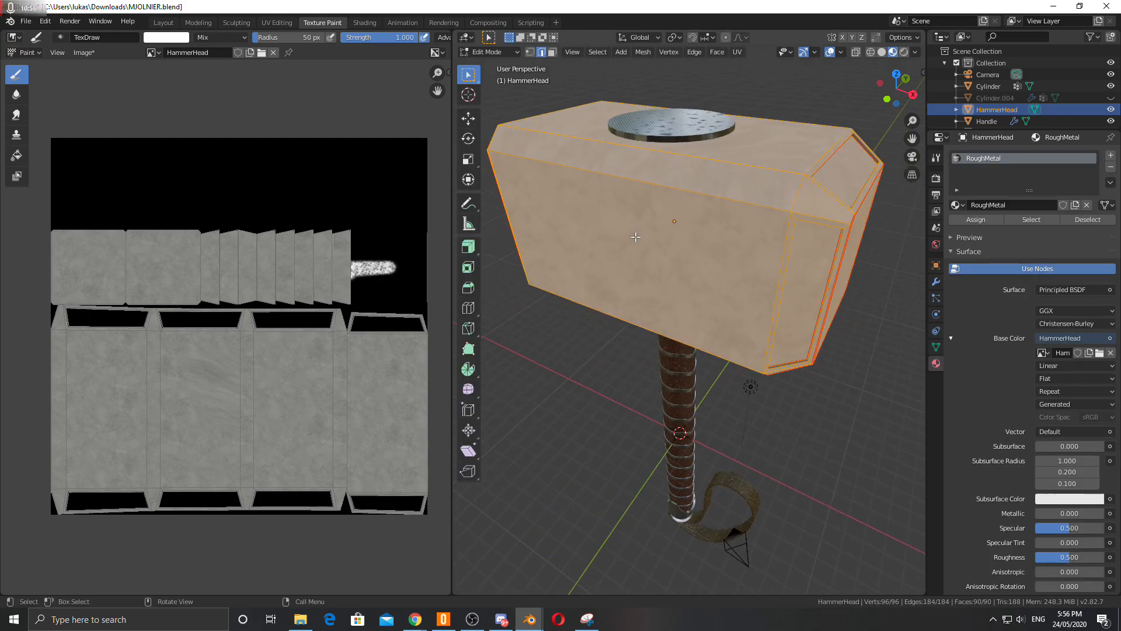
pyautogui.press('Tab')
pyautogui.moveTo(645, 239)
pyautogui.mouseDown(button='middle')
pyautogui.moveTo(685, 193)
pyautogui.moveTo(703, 193)
pyautogui.mouseUp(button='middle')
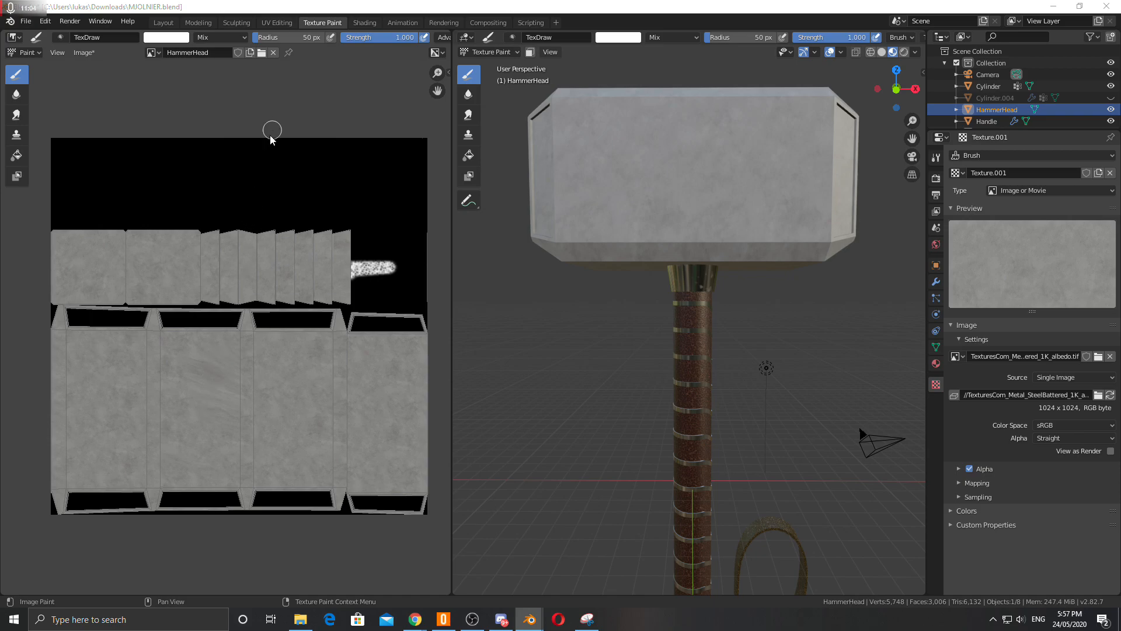
# Step: Switch to the Shading workspace and frame the hammer head with its RoughMetal node tree
pyautogui.click(354, 22)
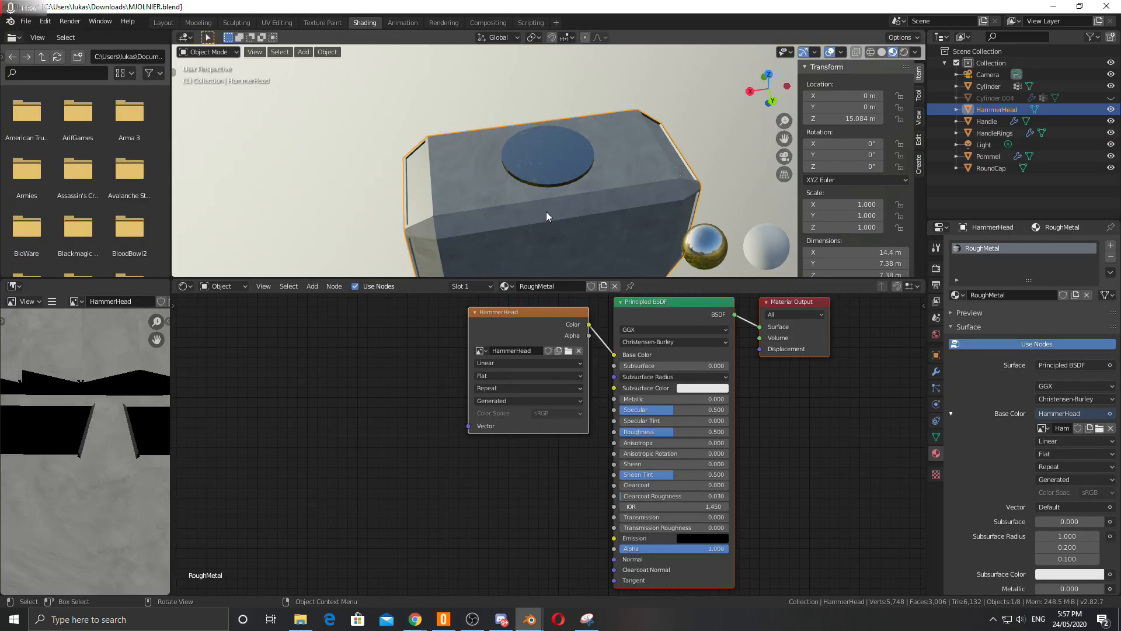
pyautogui.moveTo(655, 213); pyautogui.dragTo(542, 237, button='middle')
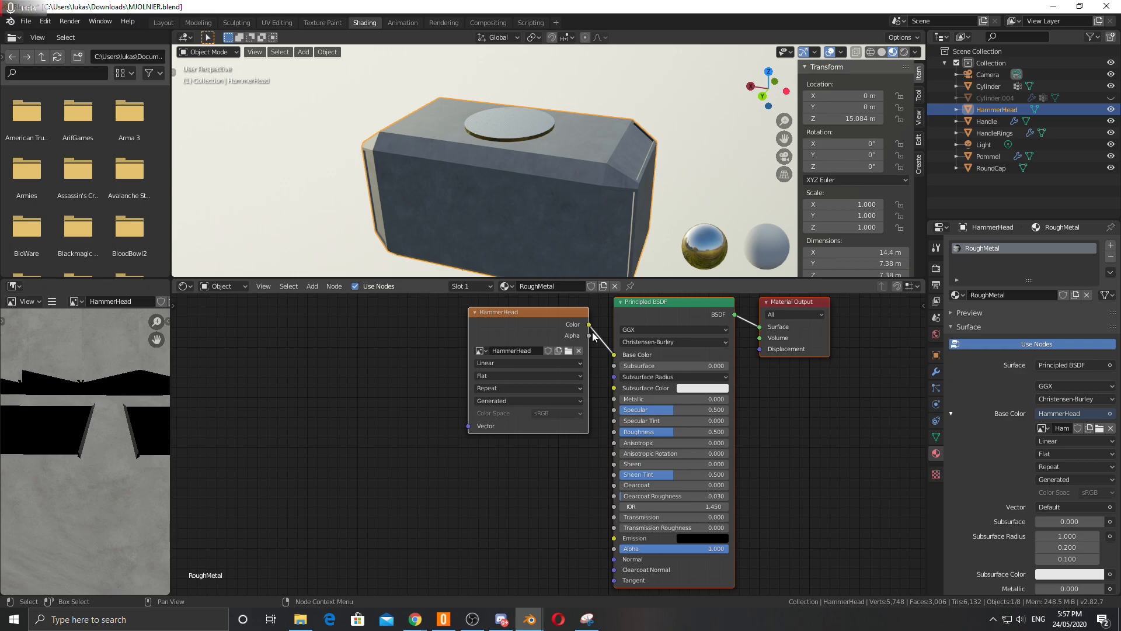
pyautogui.click(265, 370)
pyautogui.click(311, 286)
pyautogui.click(329, 297)
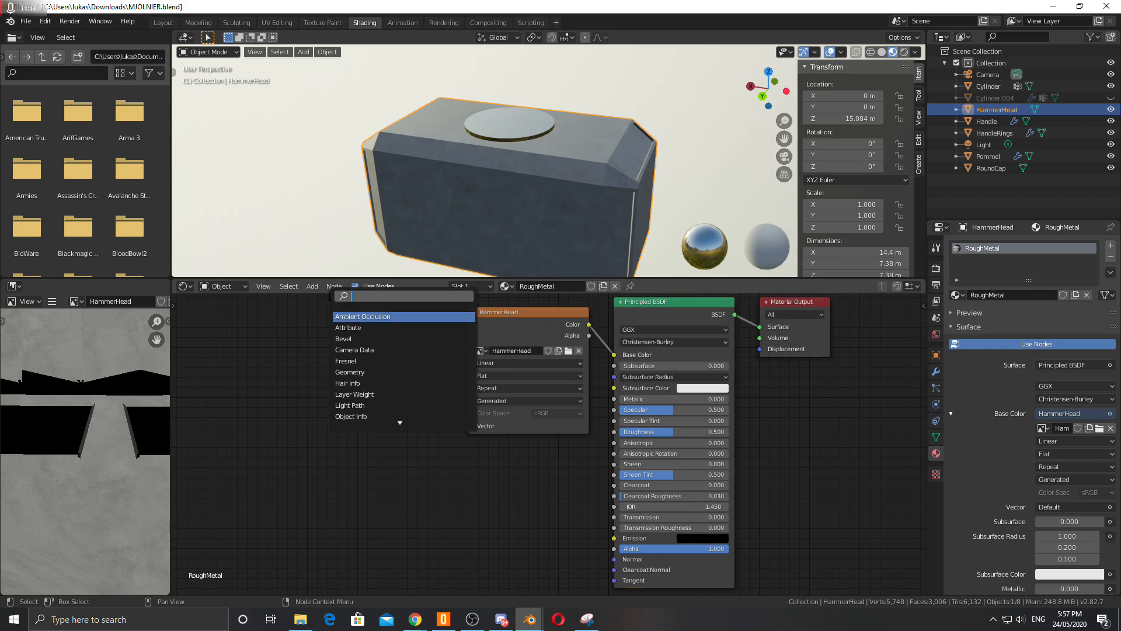
pyautogui.write('textuer')
pyautogui.press('Return')
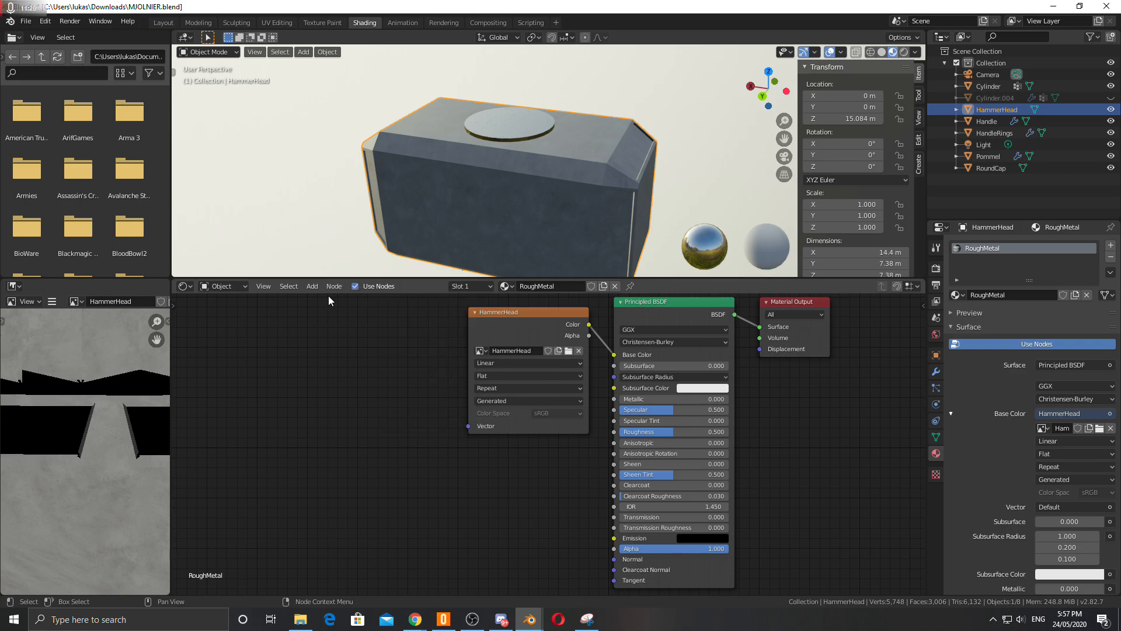
# Step: Add a Texture Coordinate node to the RoughMetal node tree, ahead of the HammerHead image texture node
pyautogui.click(312, 285)
pyautogui.click(329, 298)
pyautogui.write('text')
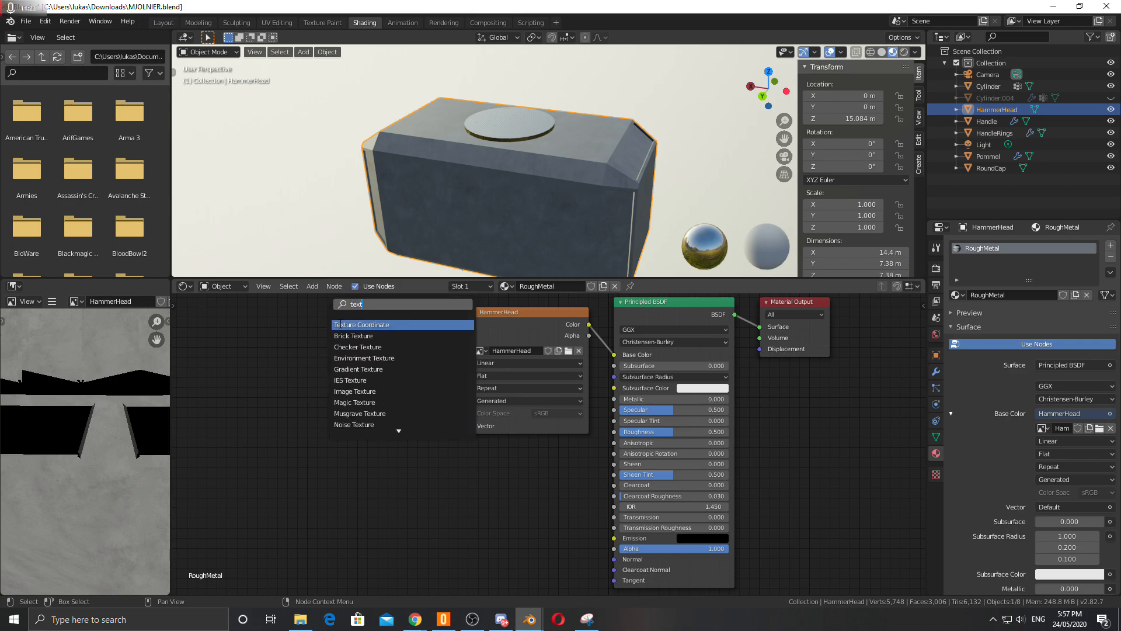
pyautogui.click(341, 325)
pyautogui.click(259, 343)
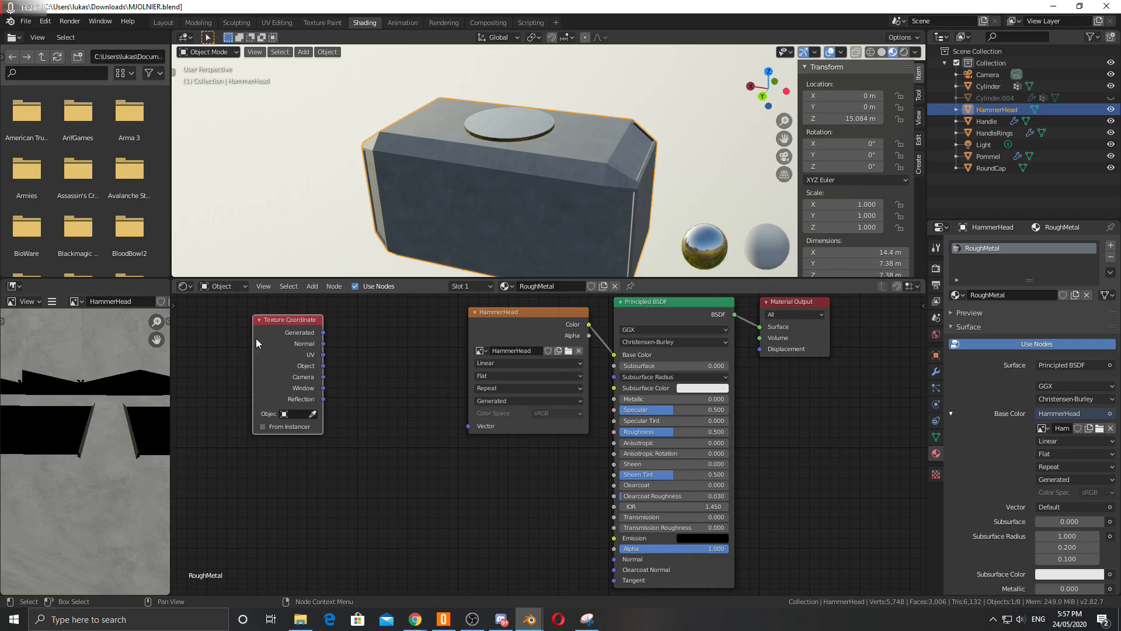
# Step: Try driving the HammerHead image texture's Vector with the Texture Coordinate's Object output, and remove that link again
pyautogui.moveTo(323, 366); pyautogui.dragTo(468, 427)
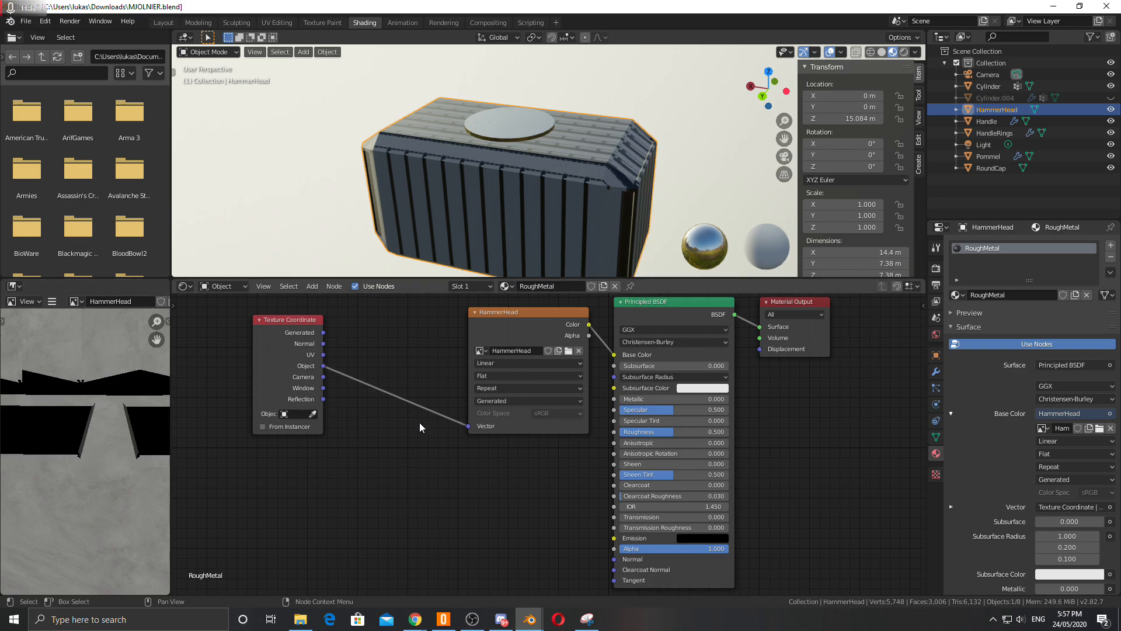
pyautogui.moveTo(467, 426); pyautogui.dragTo(334, 377)
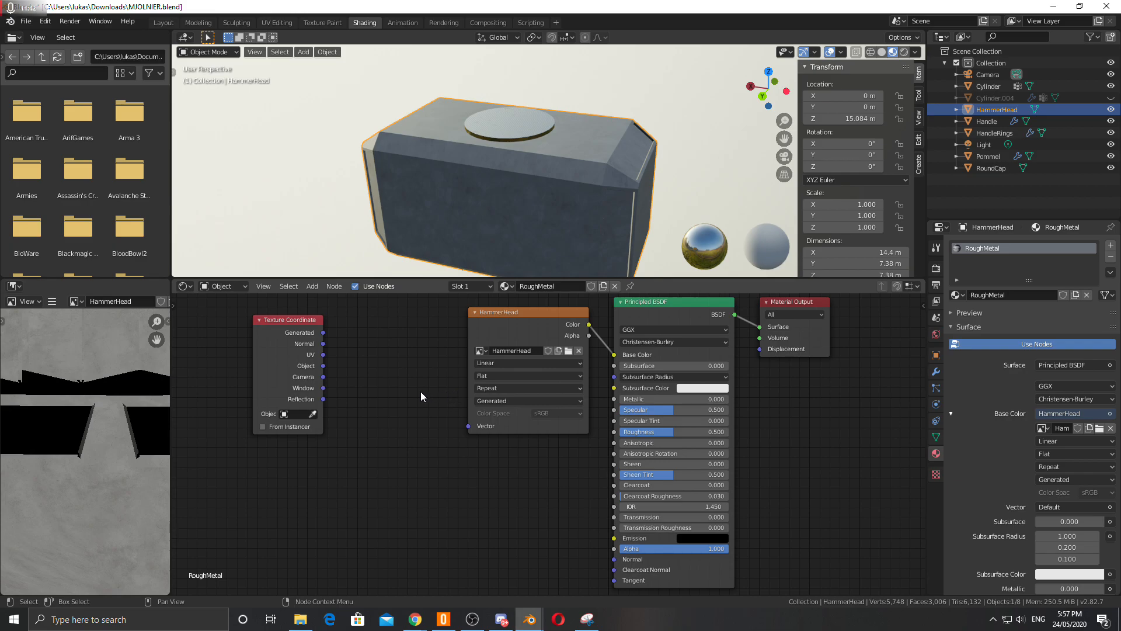
# Step: Add a Noise Texture node below the HammerHead image texture and feed its Vector from the Texture Coordinate's Object output
pyautogui.click(311, 287)
pyautogui.click(325, 301)
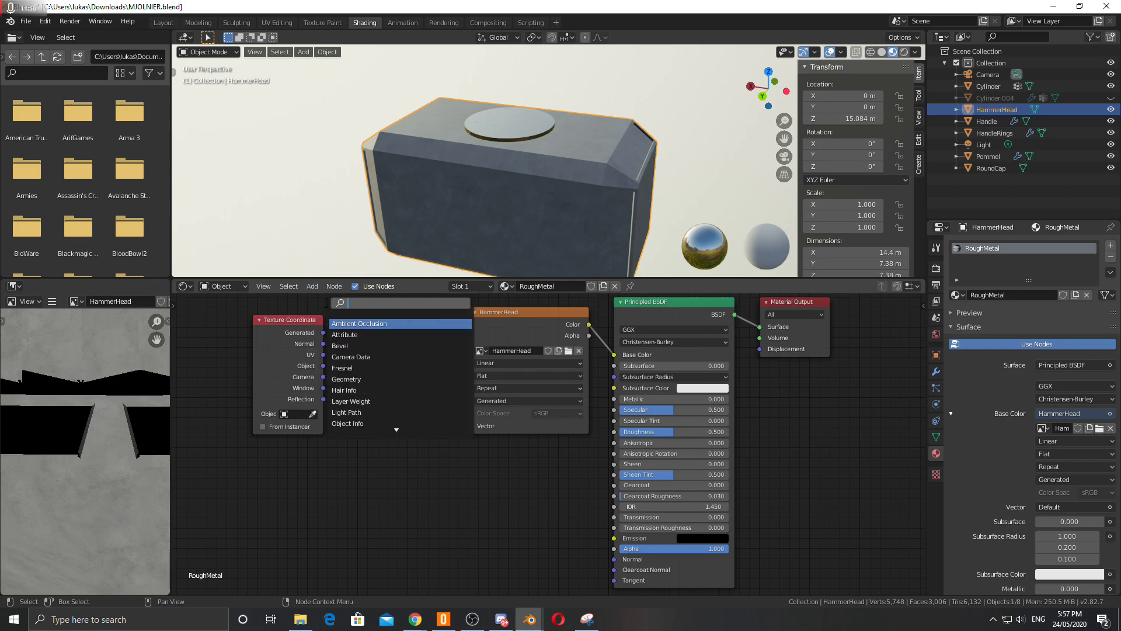
pyautogui.write('noise')
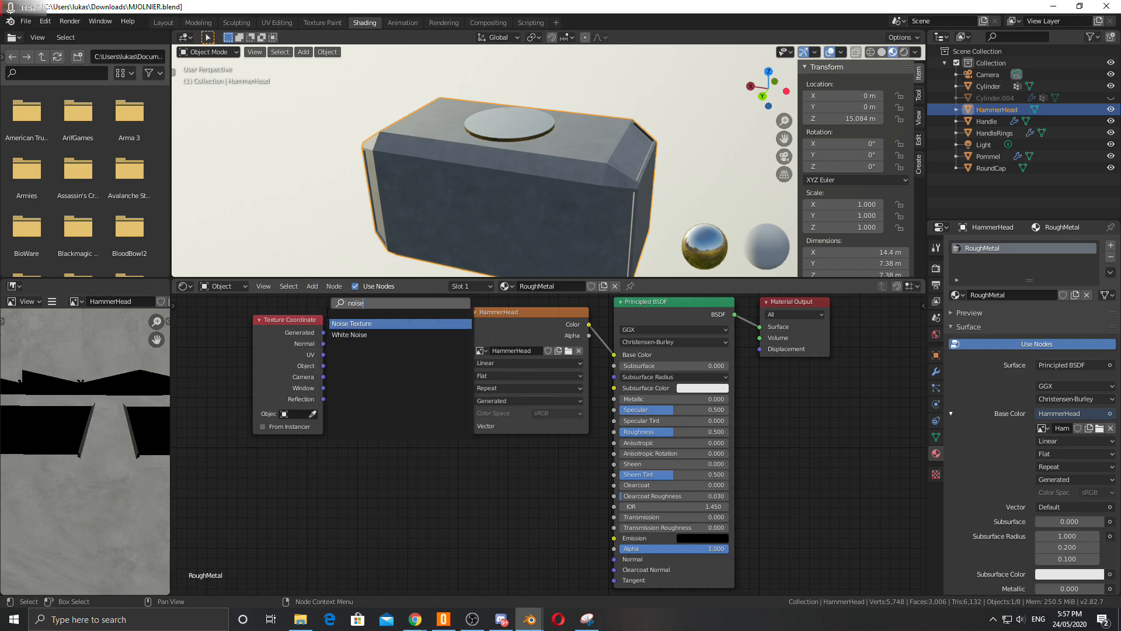
pyautogui.click(351, 323)
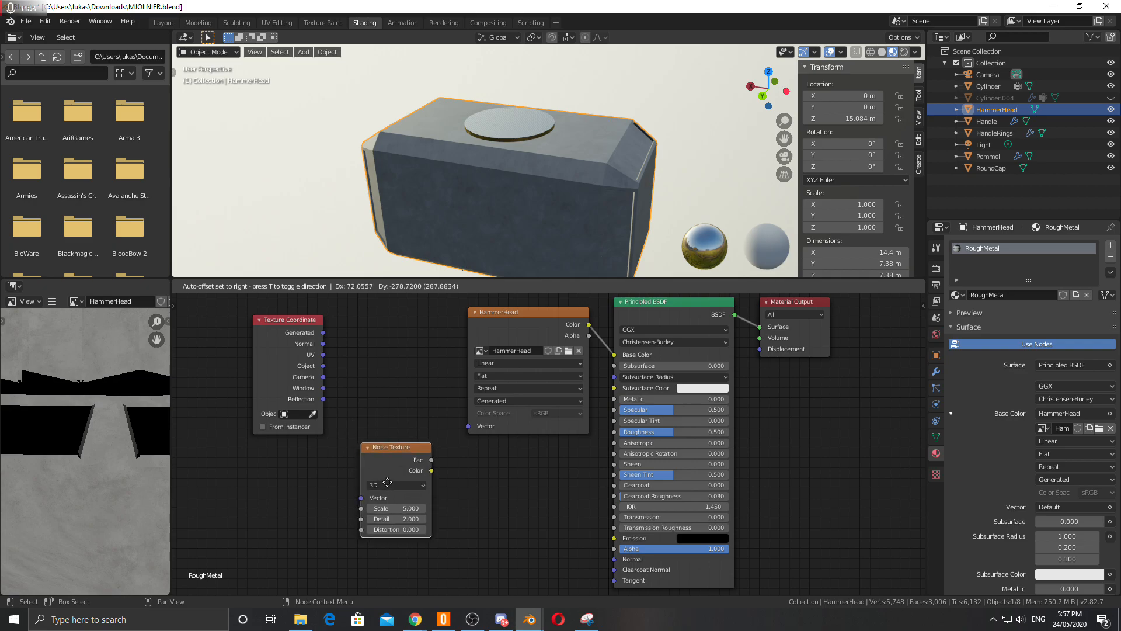
pyautogui.click(387, 482)
pyautogui.moveTo(323, 365); pyautogui.dragTo(361, 497)
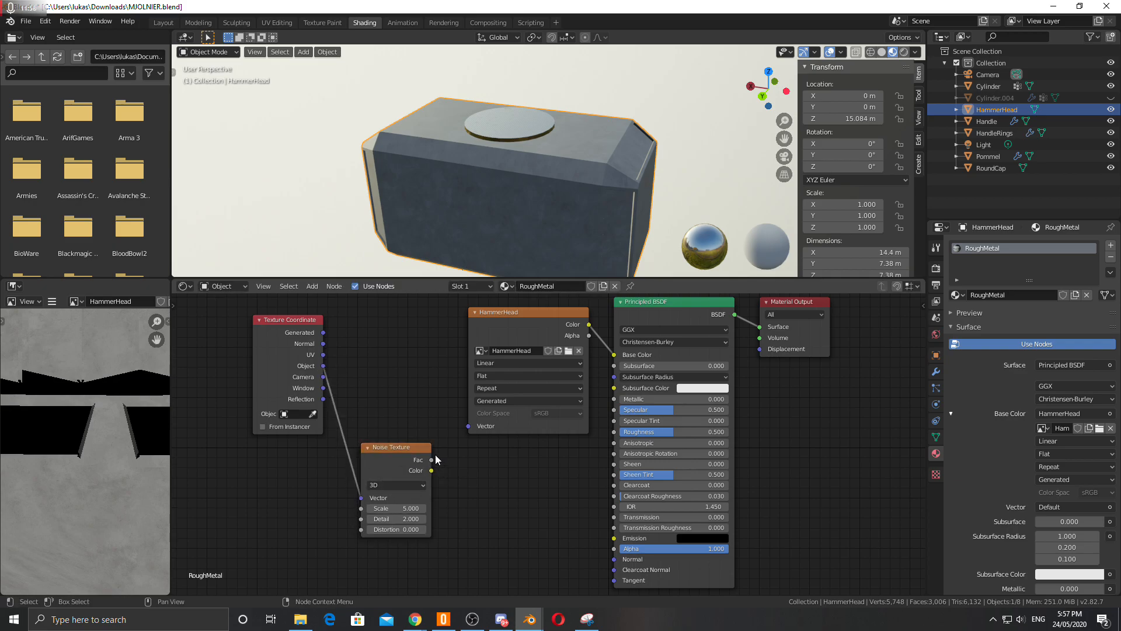
# Step: Link the Noise Texture's Fac output to the Principled BSDF's Roughness and check the effect closely on the hammer head
pyautogui.moveTo(431, 460); pyautogui.dragTo(607, 432)
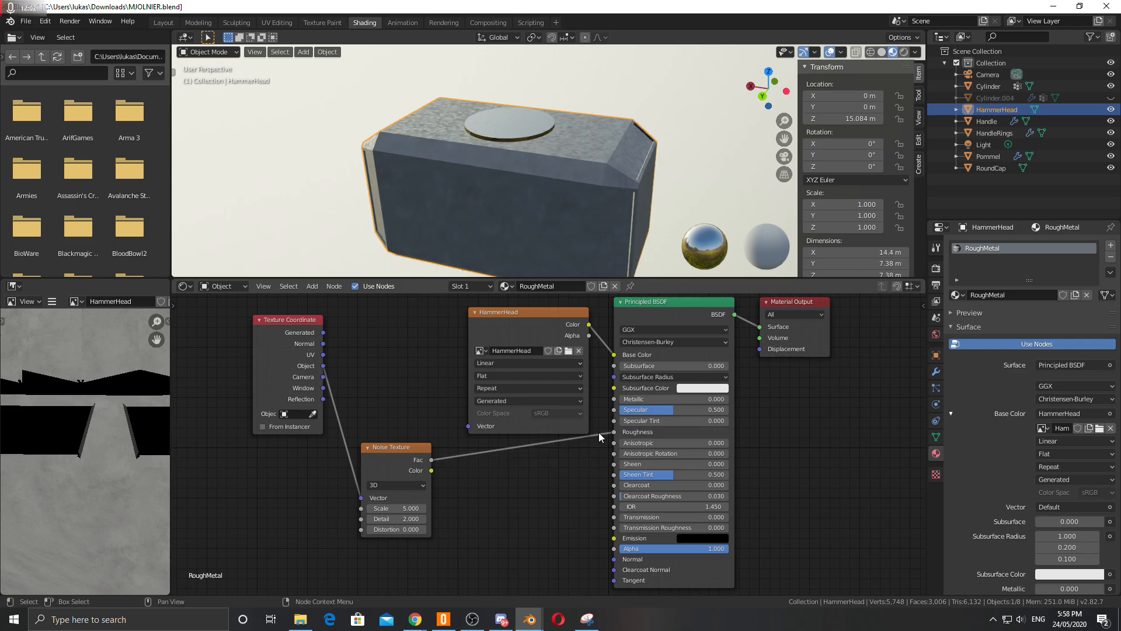
pyautogui.scroll(3, 559, 139)
pyautogui.scroll(3, 558, 139)
pyautogui.moveTo(576, 128); pyautogui.dragTo(403, 169, button='middle')
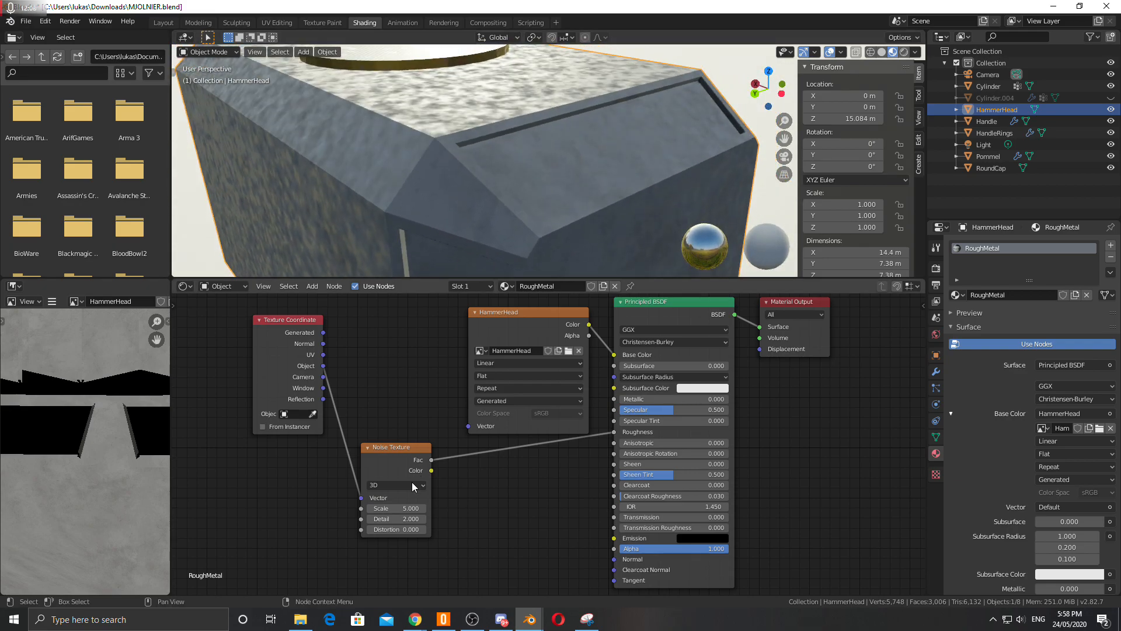
# Step: Set the Noise Texture's scale to 1.5, detail to 12.9 and distortion to 11.4
pyautogui.click(381, 508)
pyautogui.write('1.5')
pyautogui.press('Return')
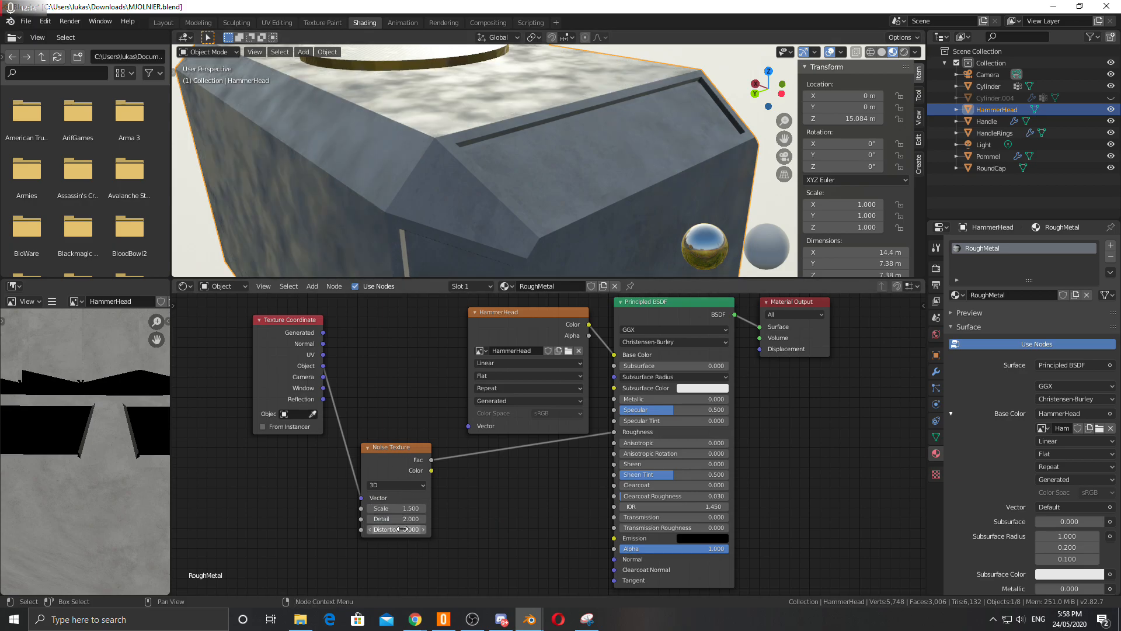
pyautogui.moveTo(396, 519); pyautogui.dragTo(473, 529)
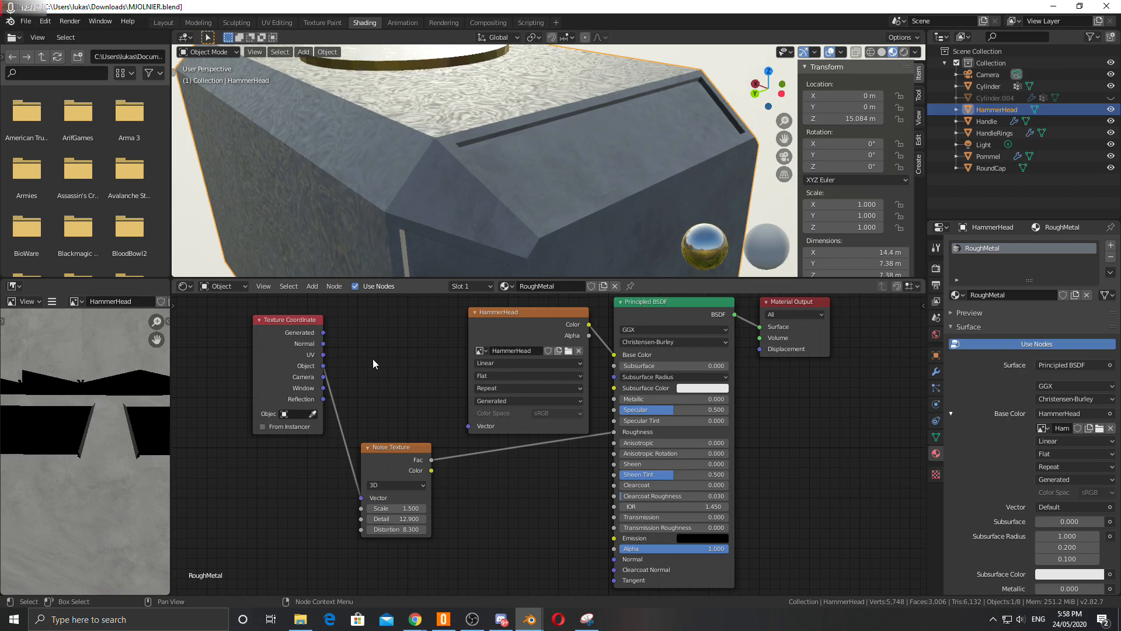
pyautogui.scroll(-3, 402, 149)
pyautogui.scroll(5, 396, 183)
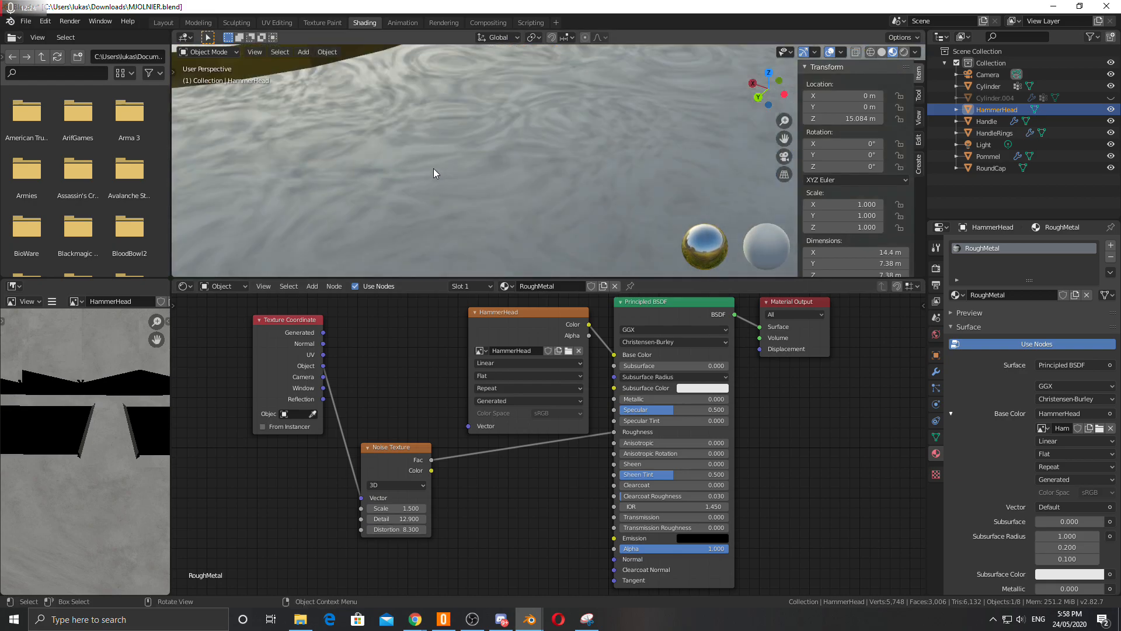
pyautogui.moveTo(394, 530); pyautogui.dragTo(423, 530)
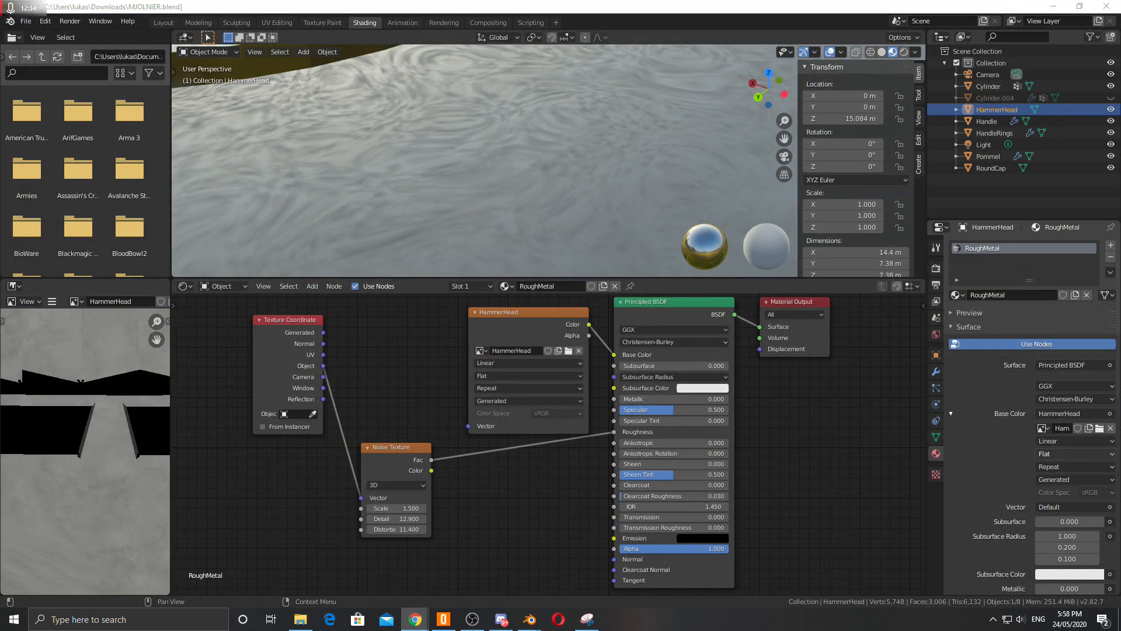
# Step: Switch to Chrome, examine damascus steel and Mjolnir reference images for the metal pattern, and return to Blender
pyautogui.moveTo(1120, 76); pyautogui.dragTo(884, 63)
pyautogui.click(586, 154)
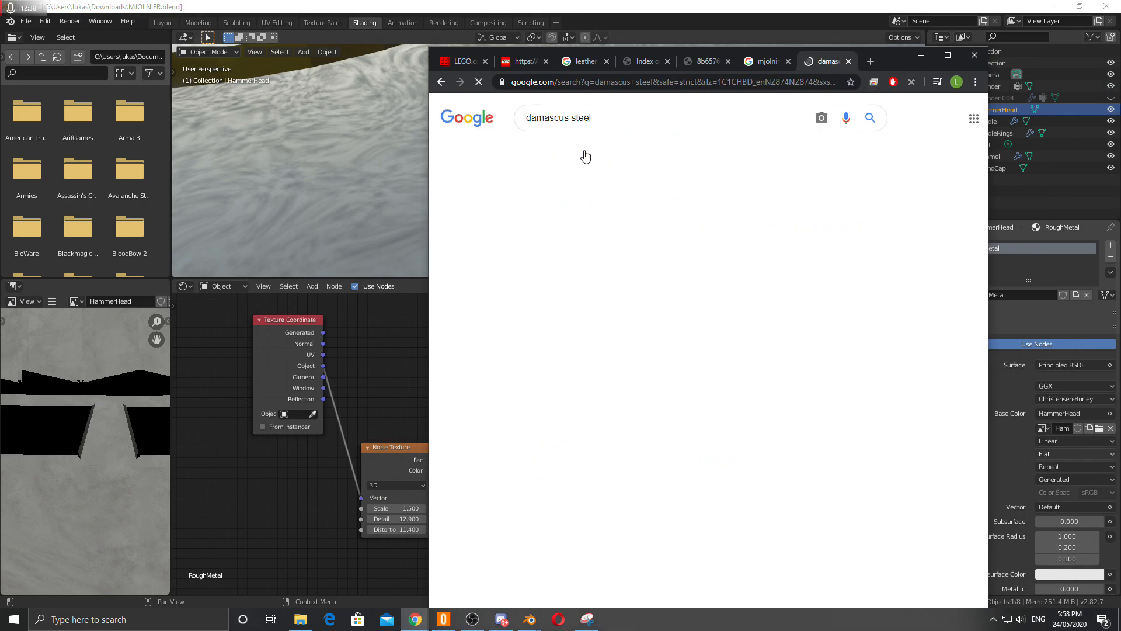
pyautogui.click(626, 283)
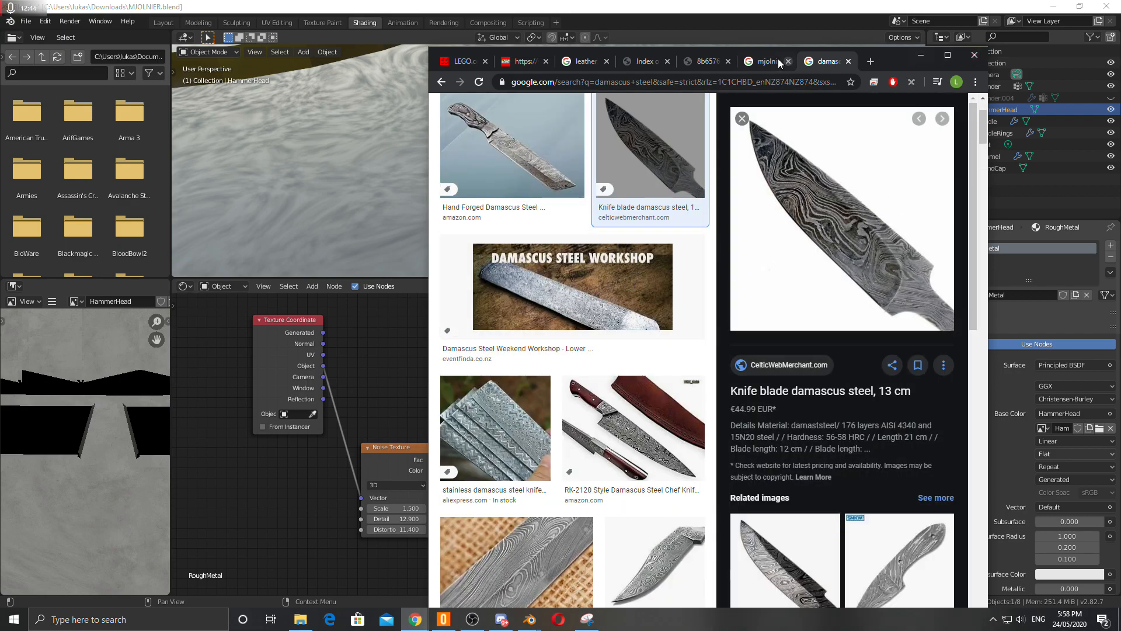
pyautogui.click(759, 62)
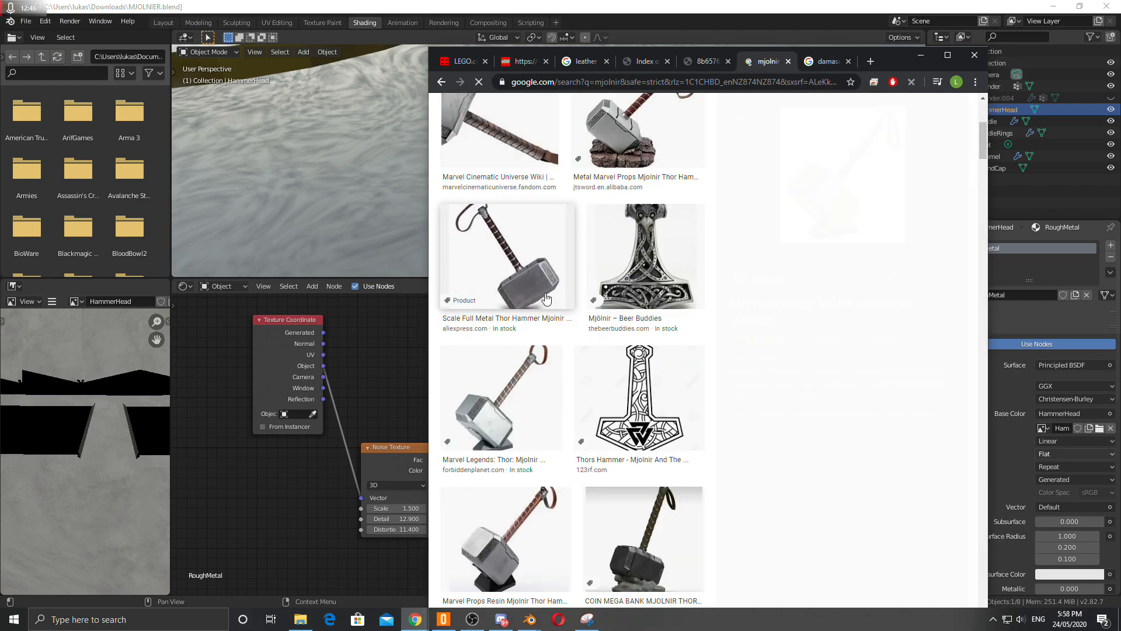
pyautogui.click(929, 61)
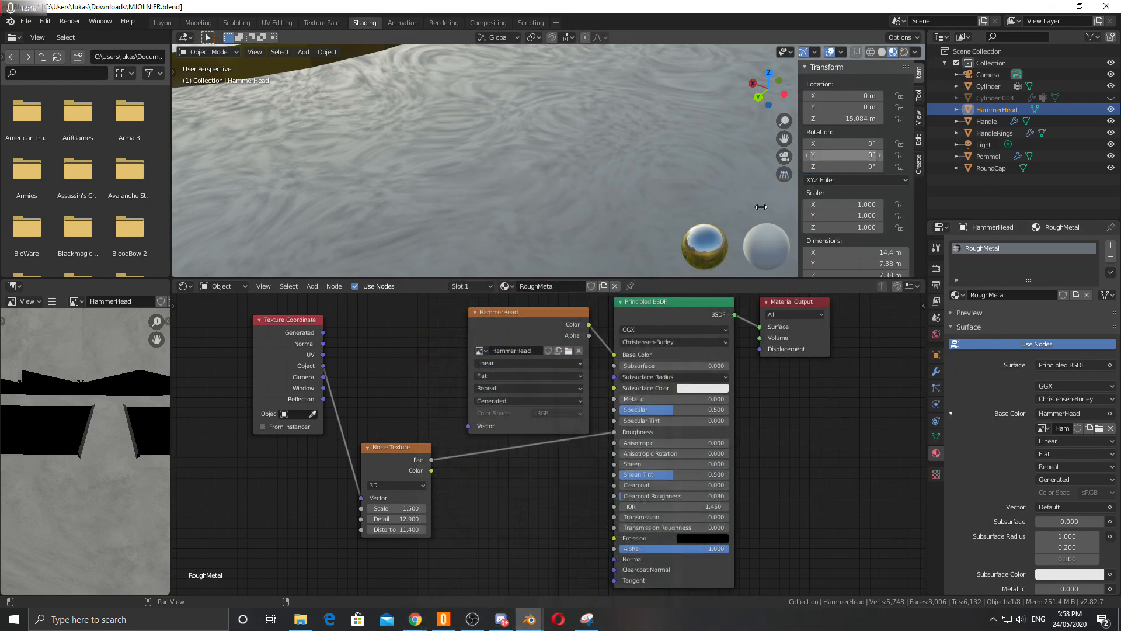
# Step: Set the Noise Texture's distortion to 0.4 and nudge the node slightly upward
pyautogui.scroll(-5, 479, 220)
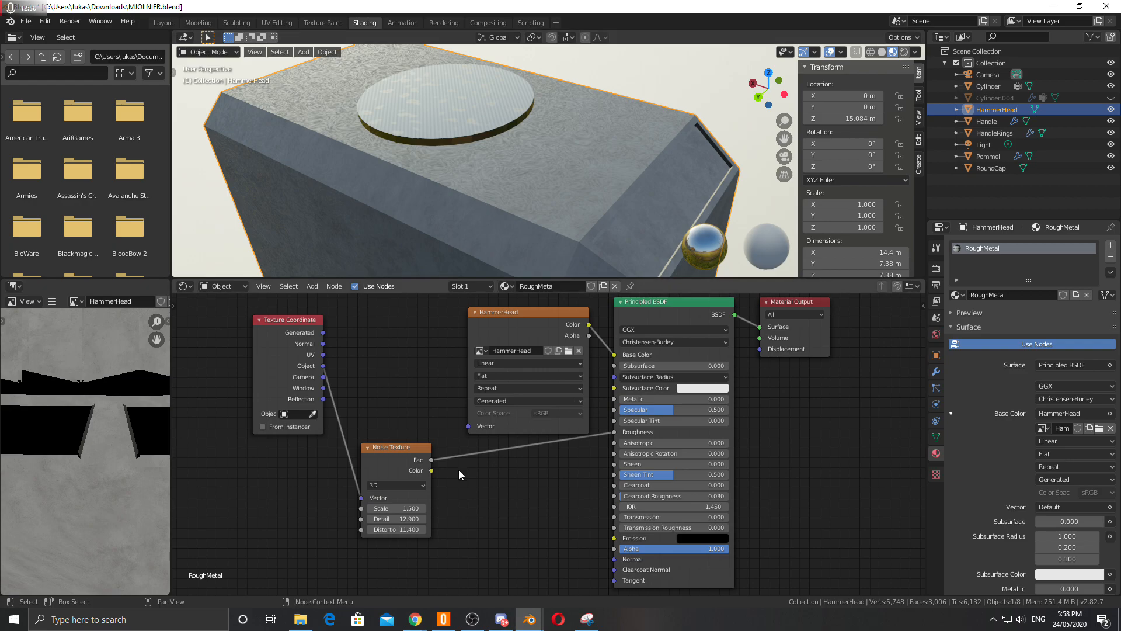
pyautogui.moveTo(403, 529); pyautogui.dragTo(341, 529)
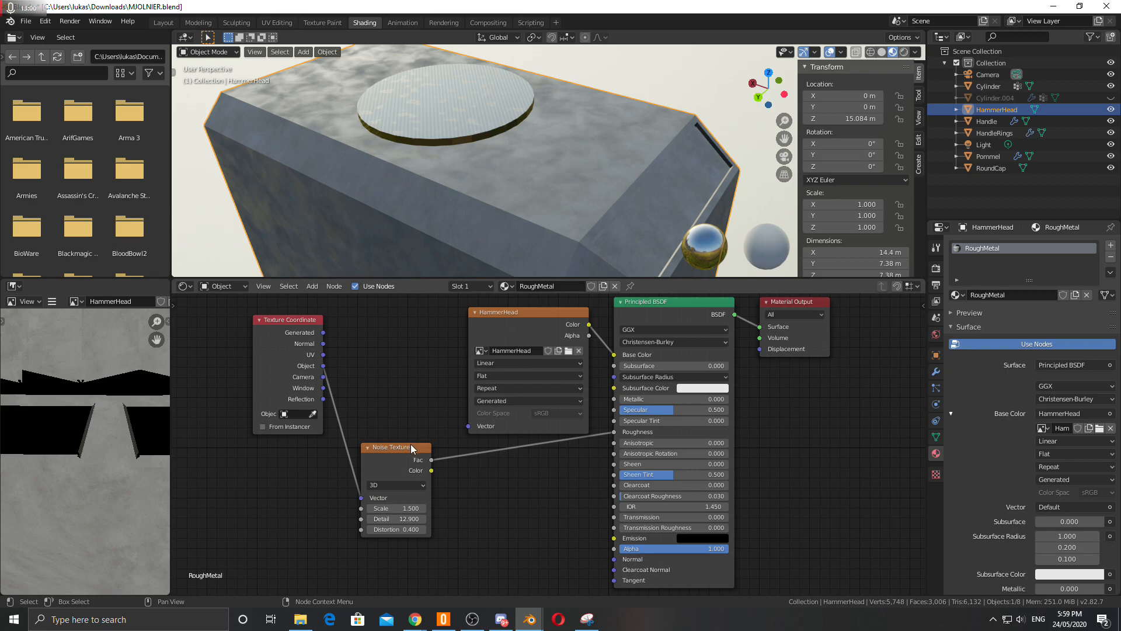
pyautogui.moveTo(406, 449); pyautogui.dragTo(404, 441)
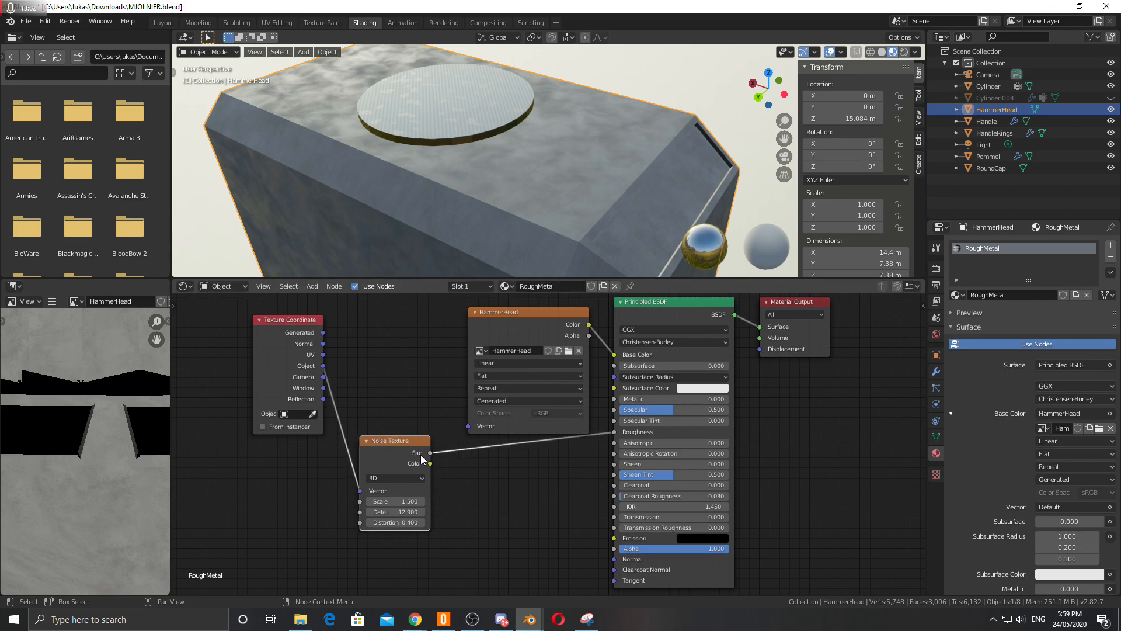
# Step: Add a Bump node after the Noise Texture, feeding its Height from the noise Color and linking its Normal to the Principled BSDF's Normal
pyautogui.click(312, 286)
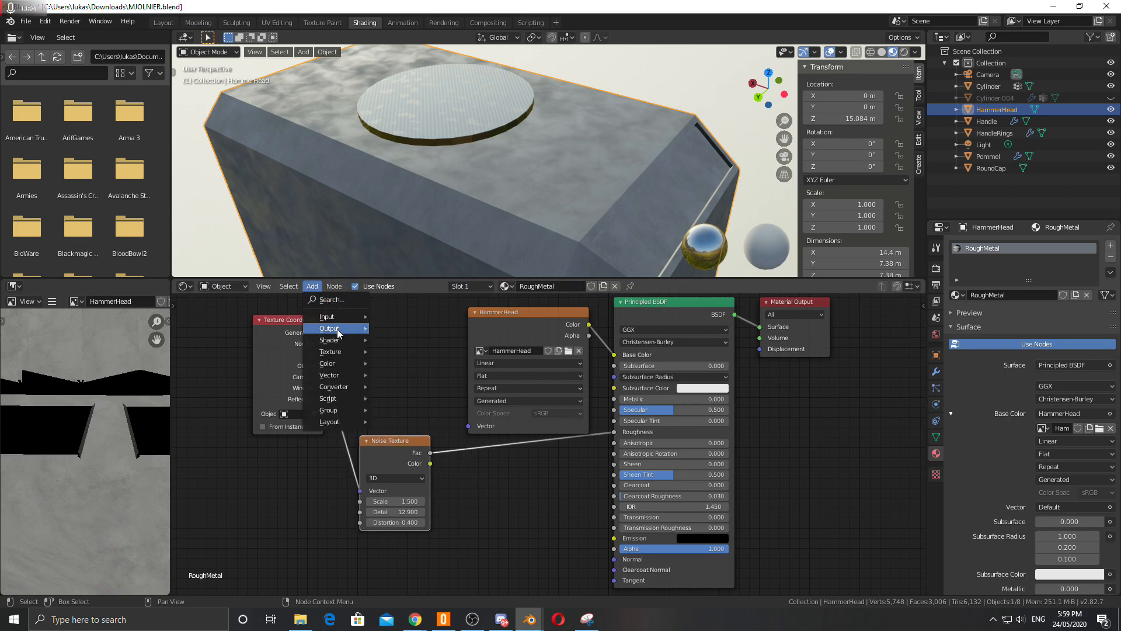
pyautogui.click(332, 300)
pyautogui.write('bump')
pyautogui.press('Return')
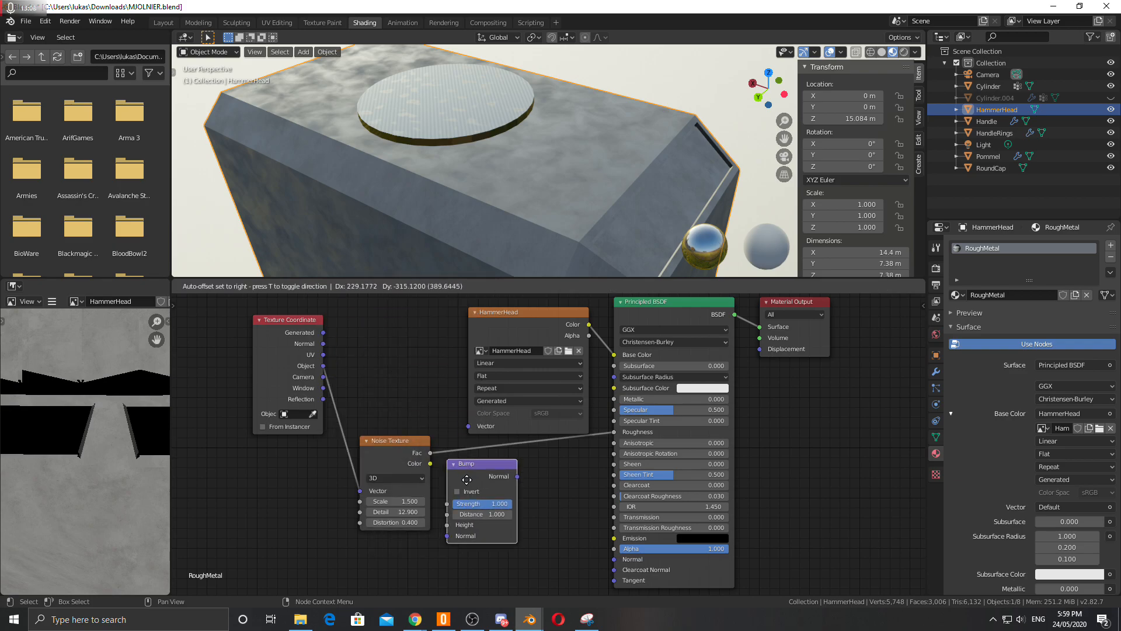
pyautogui.click(505, 490)
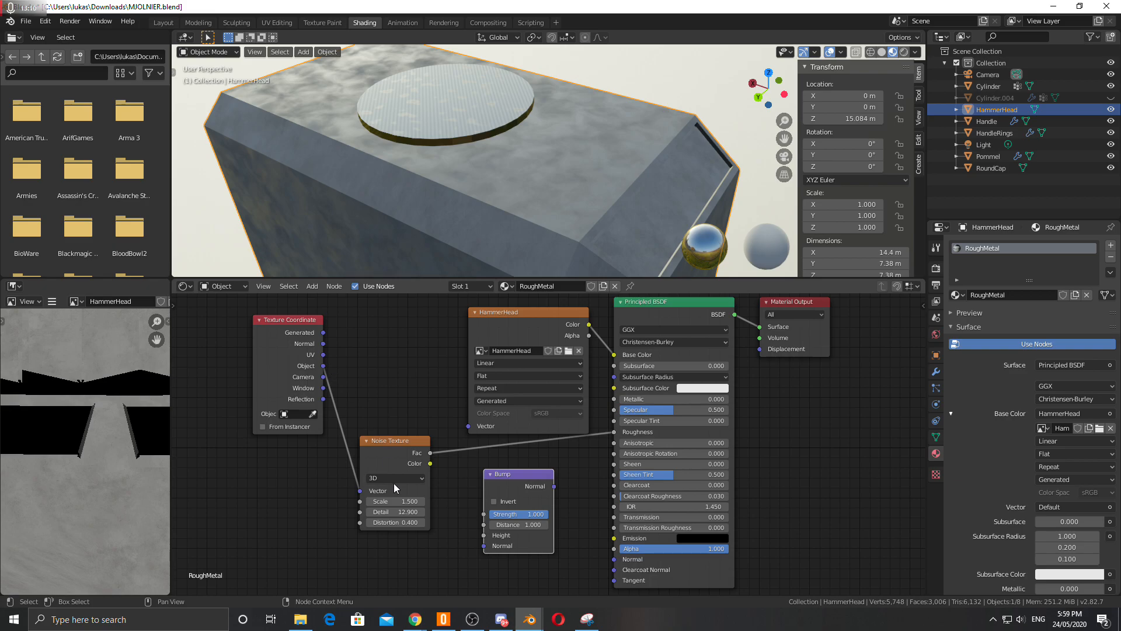
pyautogui.moveTo(430, 463); pyautogui.dragTo(484, 537)
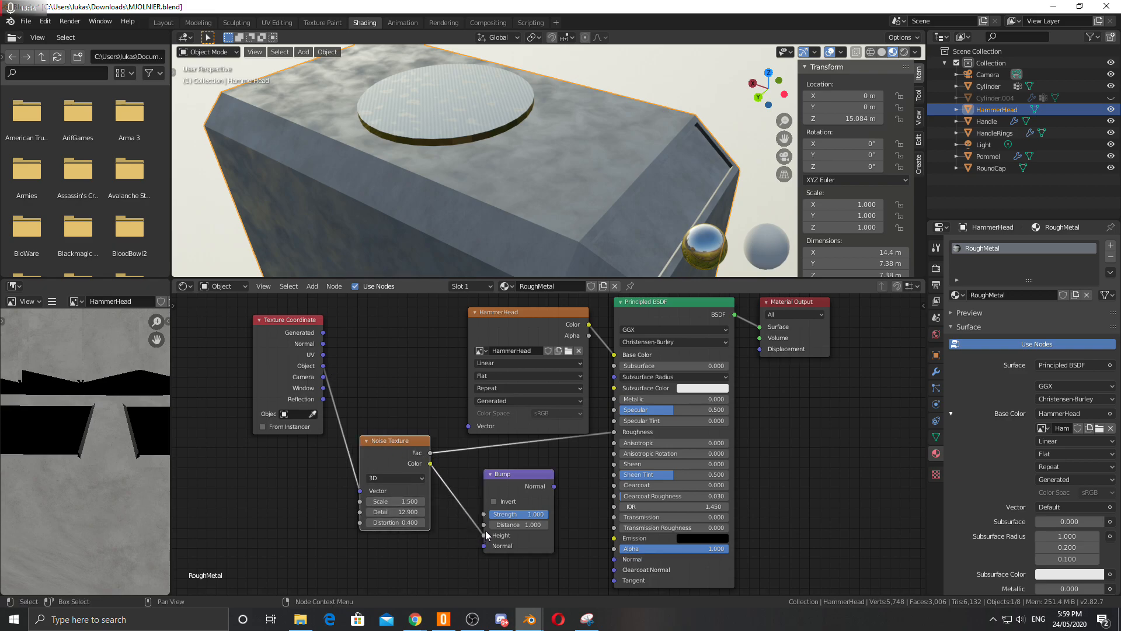
pyautogui.moveTo(553, 486); pyautogui.dragTo(614, 559)
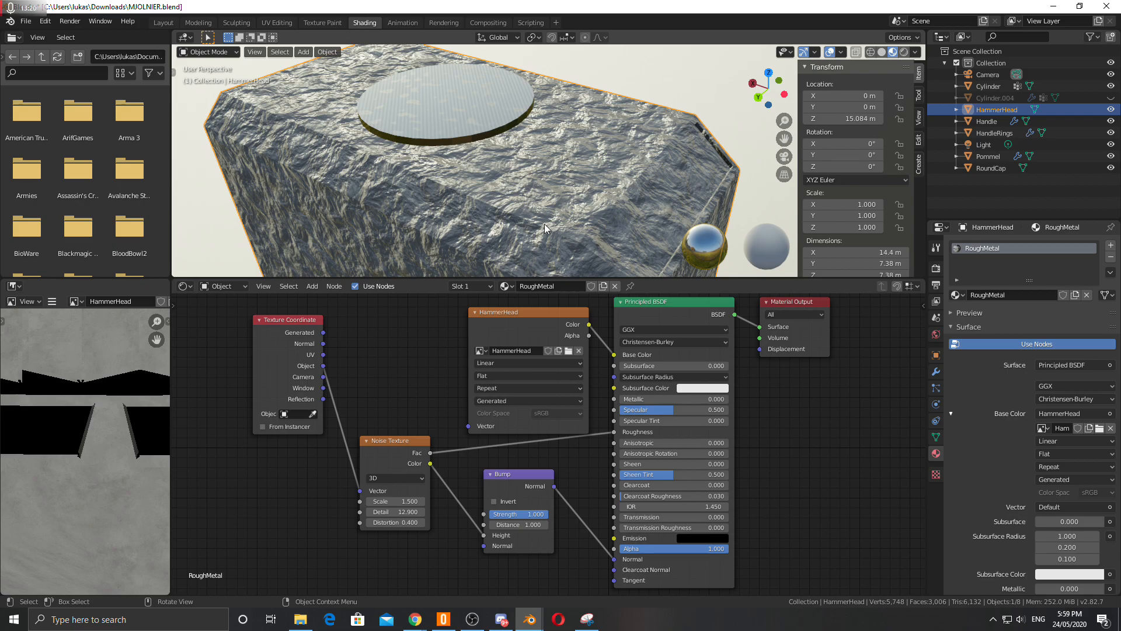
# Step: Set the Bump node's strength to 0.092 and check the surface relief on the hammer head
pyautogui.moveTo(536, 263); pyautogui.dragTo(532, 254, button='middle')
pyautogui.moveTo(525, 519)
pyautogui.mouseDown()
pyautogui.moveTo(498, 519)
pyautogui.moveTo(512, 514)
pyautogui.mouseUp()
pyautogui.moveTo(467, 153); pyautogui.dragTo(507, 194, button='middle')
pyautogui.moveTo(626, 404)
pyautogui.mouseDown()
pyautogui.moveTo(727, 404)
pyautogui.moveTo(620, 401)
pyautogui.mouseUp()
pyautogui.moveTo(418, 209); pyautogui.dragTo(405, 194, button='middle')
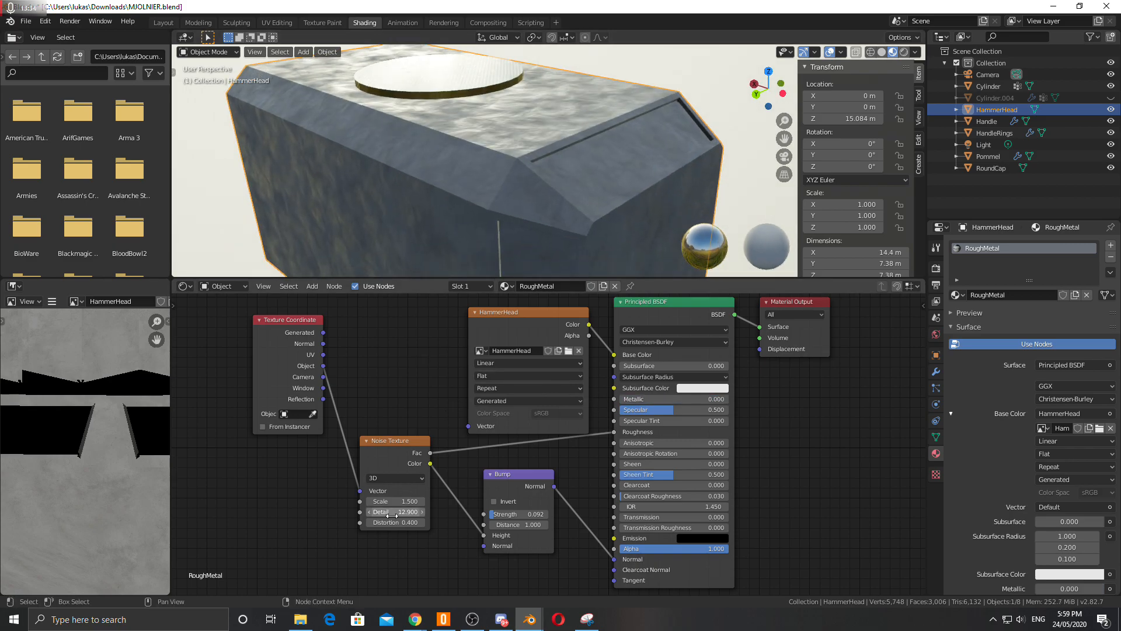
# Step: Disconnect the Bump node from both the Noise Texture and the Principled BSDF's Normal
pyautogui.moveTo(390, 445)
pyautogui.mouseDown()
pyautogui.moveTo(383, 437)
pyautogui.moveTo(384, 446)
pyautogui.mouseUp()
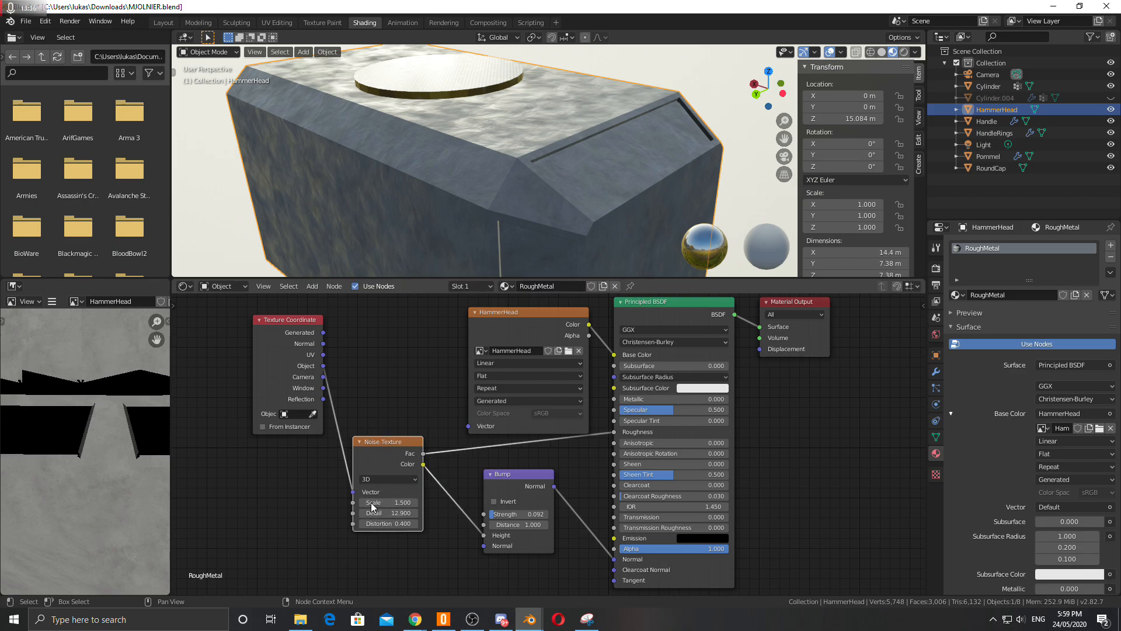
pyautogui.moveTo(334, 202); pyautogui.dragTo(339, 169, button='middle')
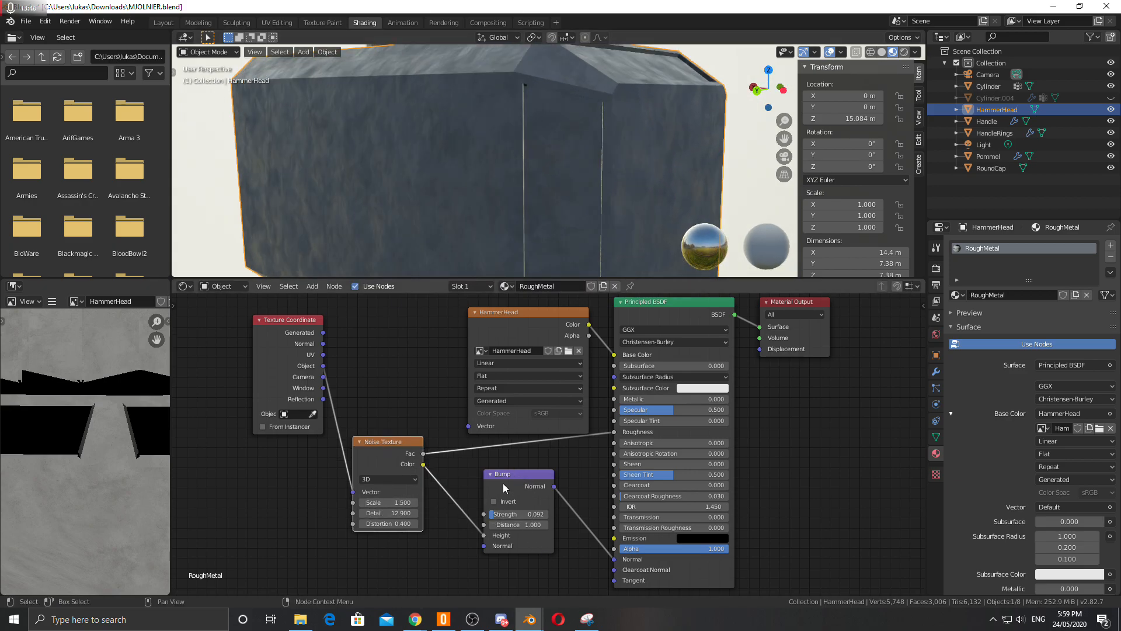
pyautogui.moveTo(484, 535); pyautogui.dragTo(444, 506)
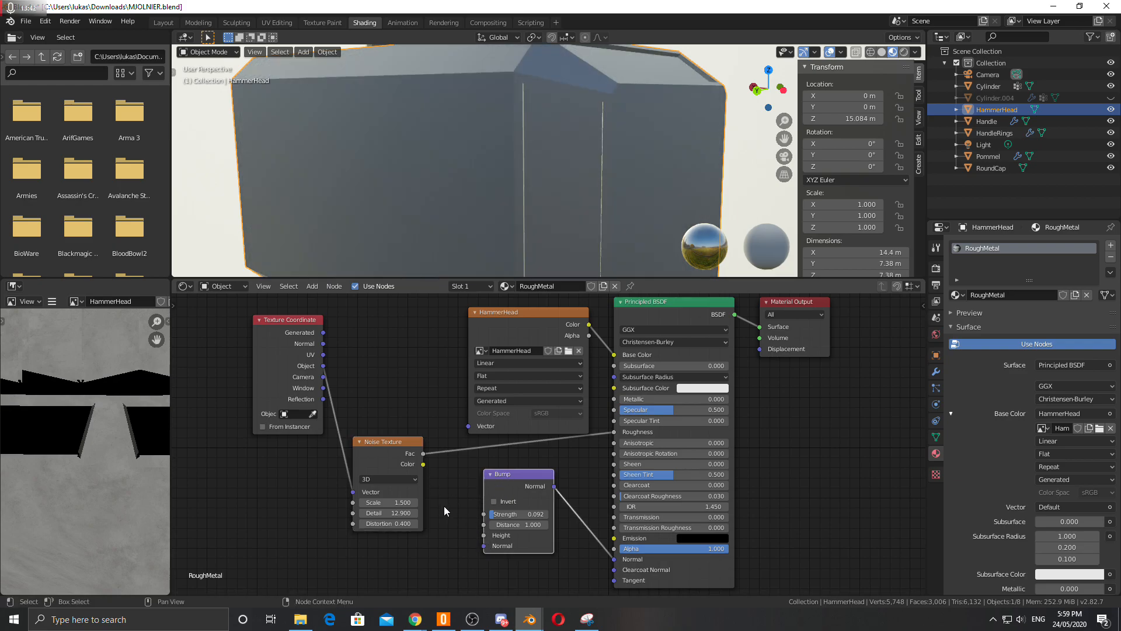
pyautogui.moveTo(613, 559); pyautogui.dragTo(529, 487)
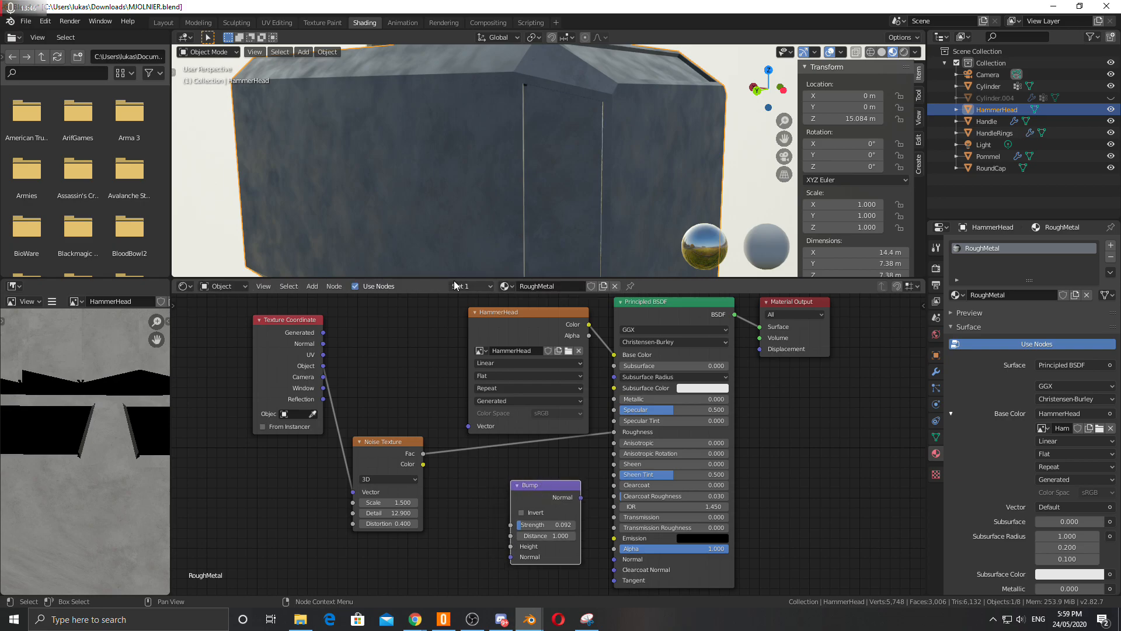
# Step: Examine the noise-driven roughness on the hammer head's top and sides, and move the Noise Texture node to clear space beside it
pyautogui.moveTo(496, 117); pyautogui.dragTo(490, 153, button='middle')
pyautogui.scroll(4, 491, 153)
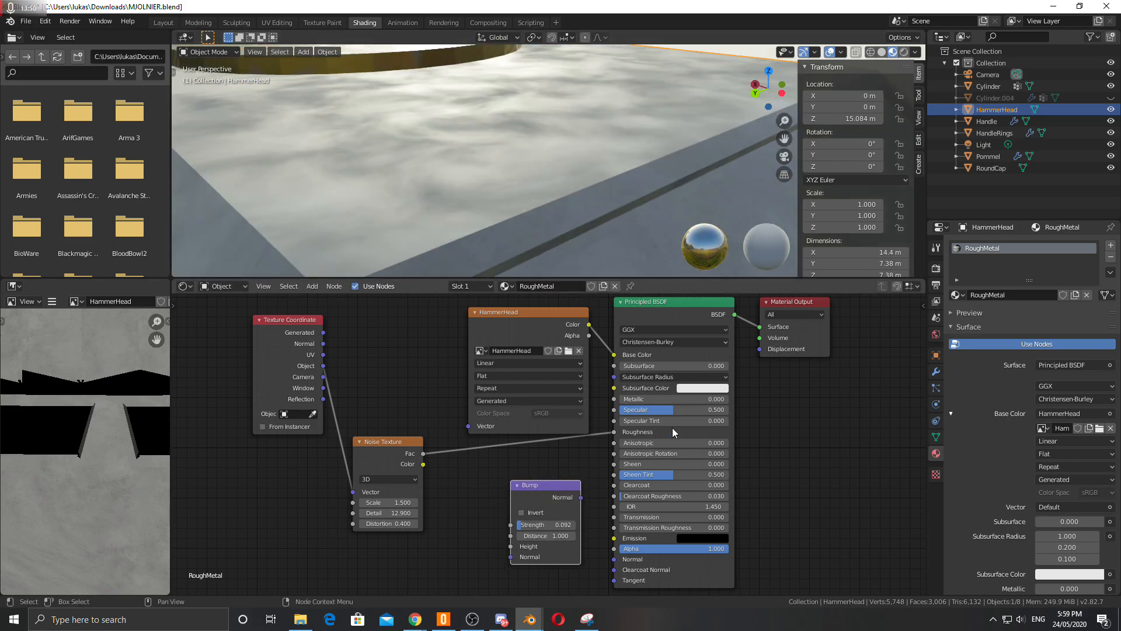
pyautogui.moveTo(381, 444); pyautogui.dragTo(385, 427)
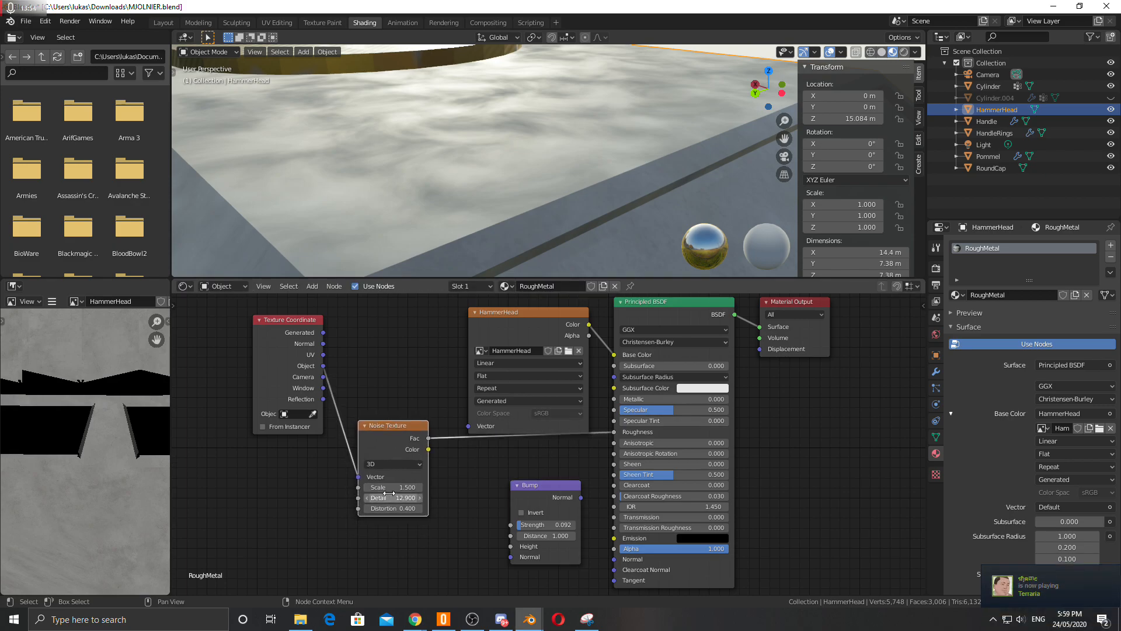
pyautogui.moveTo(430, 210); pyautogui.dragTo(313, 136, button='middle')
pyautogui.scroll(3, 549, 169)
pyautogui.moveTo(552, 170); pyautogui.dragTo(548, 212, button='middle')
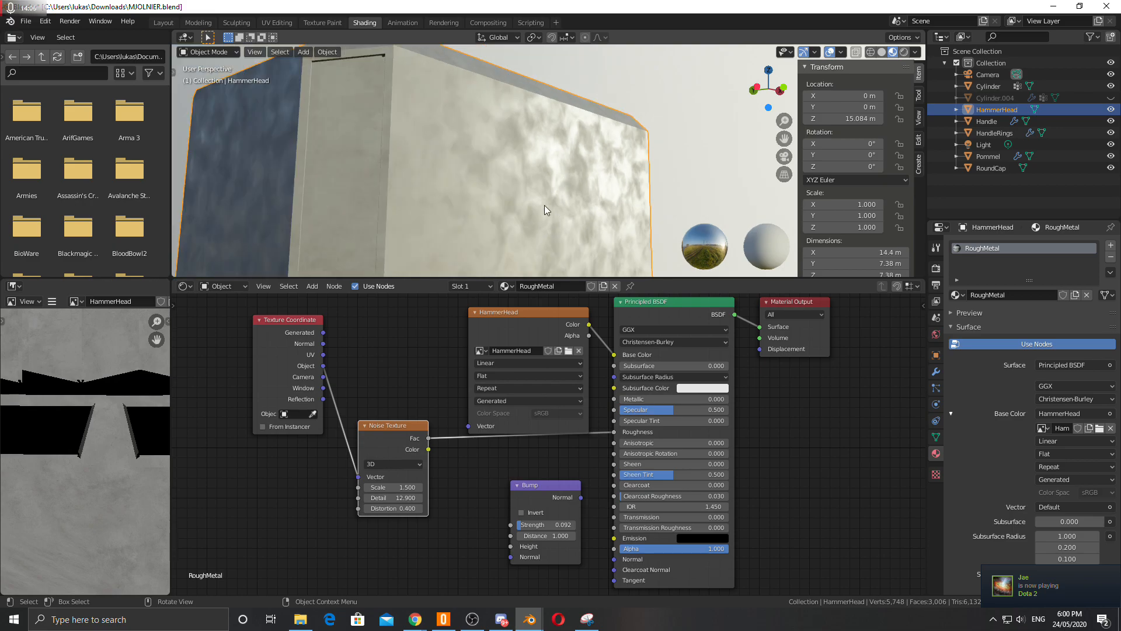
pyautogui.scroll(-4, 547, 212)
pyautogui.moveTo(395, 433); pyautogui.dragTo(376, 457)
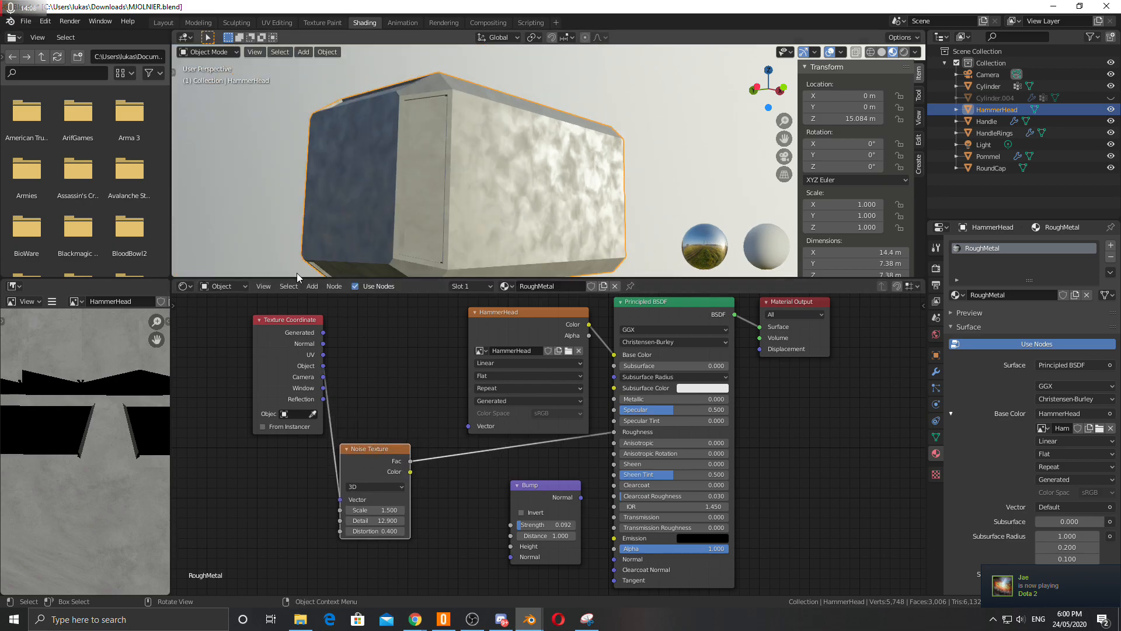
# Step: Insert a ColorRamp node between the Noise Texture's Fac output and the Principled BSDF's Roughness
pyautogui.click(312, 285)
pyautogui.click(317, 296)
pyautogui.write('color ramp')
pyautogui.press('Return')
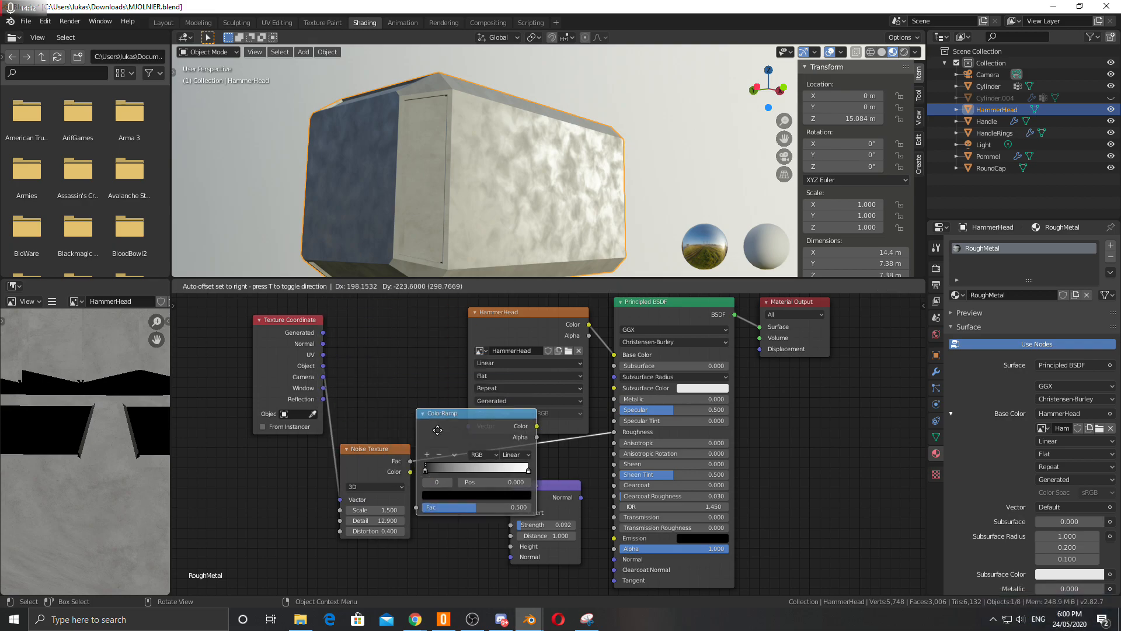
pyautogui.click(446, 458)
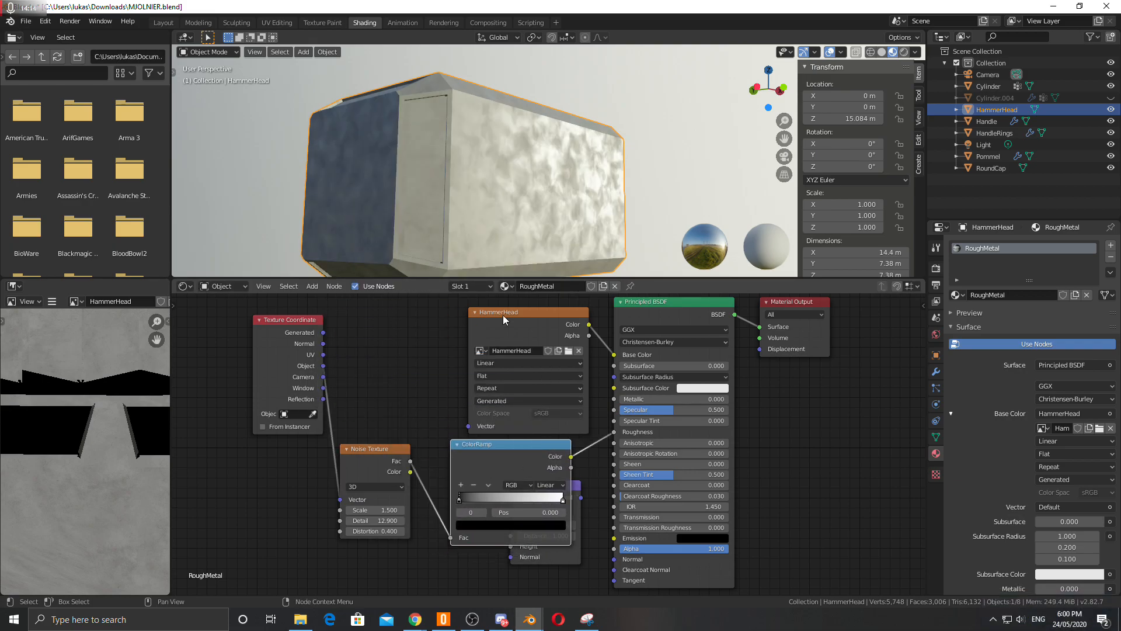
# Step: Move the ColorRamp's black stop to 0.409 and park the unused Bump node beyond the Principled BSDF
pyautogui.moveTo(474, 500); pyautogui.dragTo(505, 502)
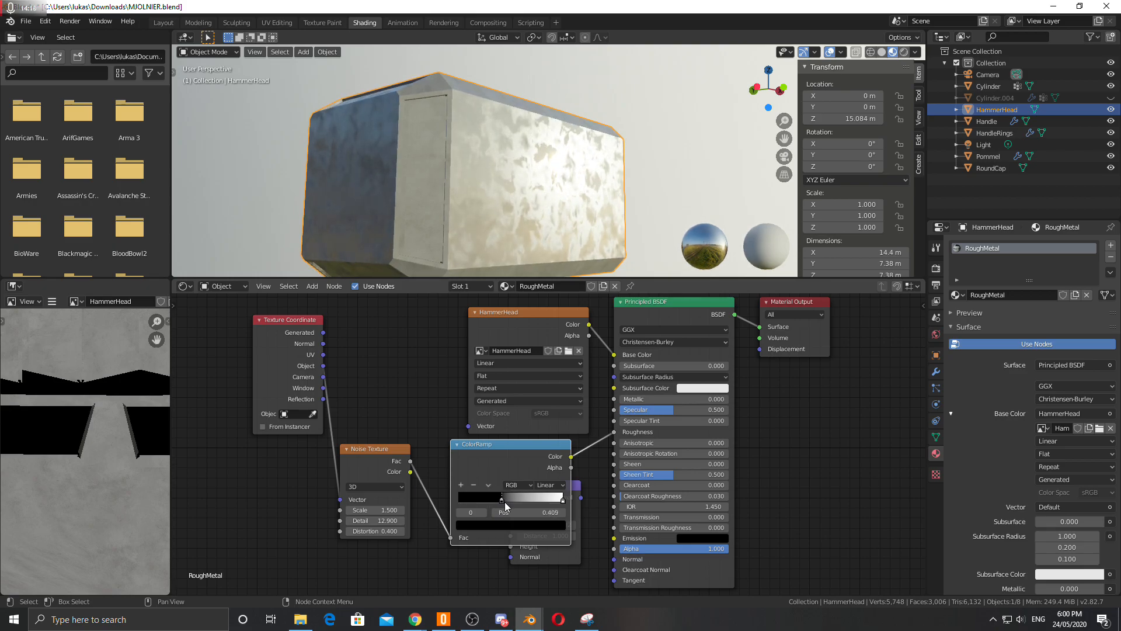
pyautogui.moveTo(581, 183); pyautogui.dragTo(337, 190, button='middle')
pyautogui.moveTo(576, 486); pyautogui.dragTo(853, 450)
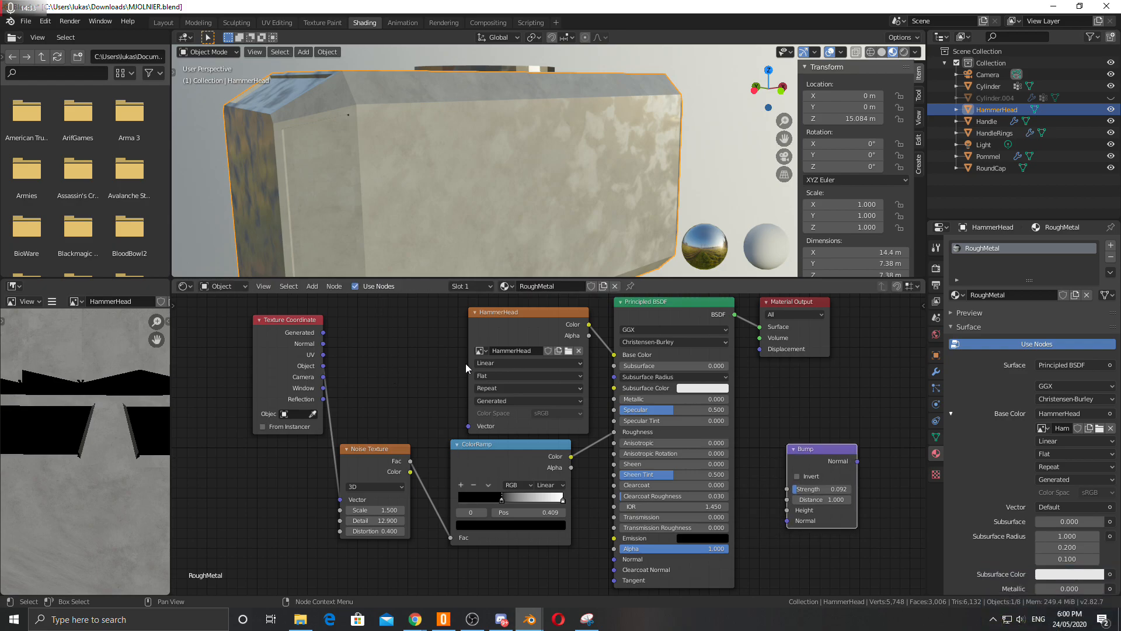
# Step: Add a Voronoi Texture node above the Noise Texture and feed its Vector from the Texture Coordinate's Object output
pyautogui.click(310, 286)
pyautogui.moveTo(342, 353)
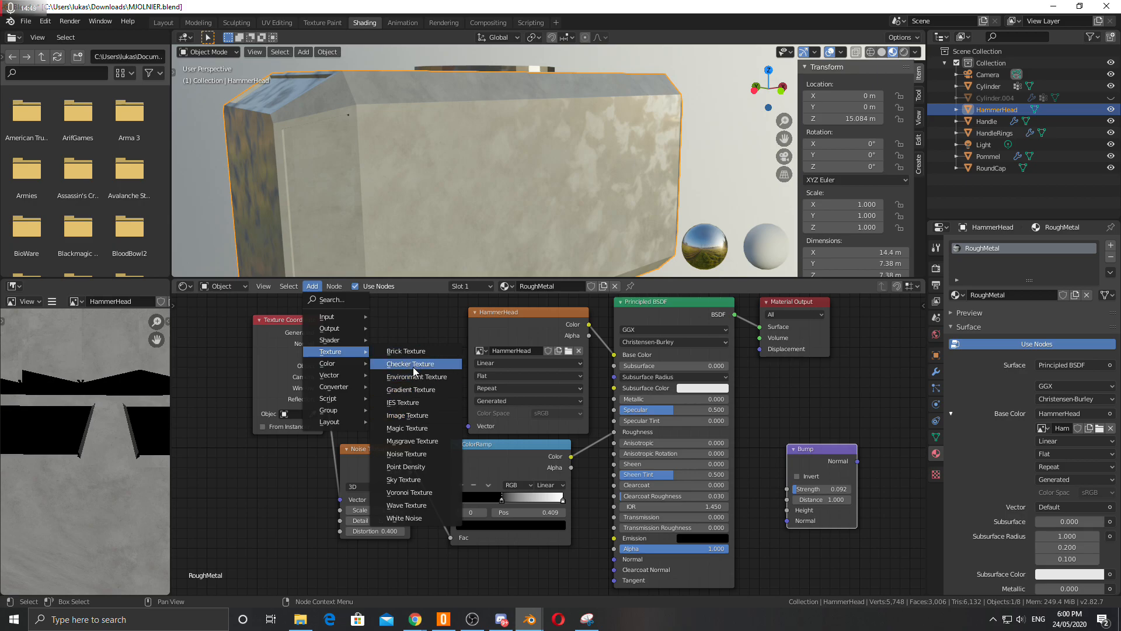
pyautogui.click(411, 495)
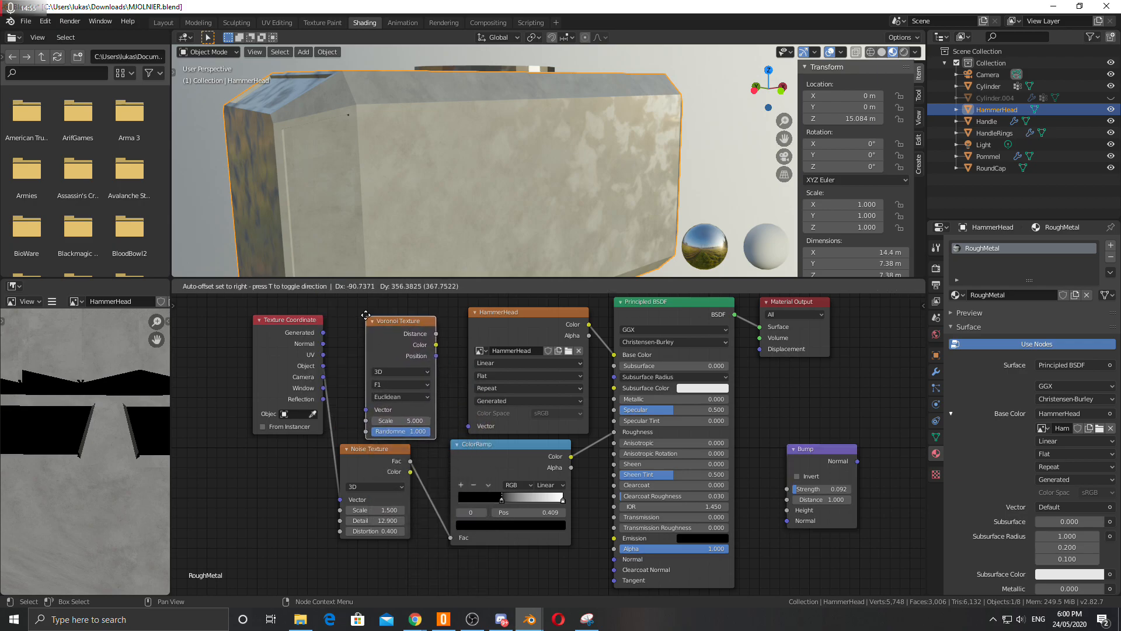
pyautogui.click(357, 309)
pyautogui.moveTo(323, 366); pyautogui.dragTo(355, 402)
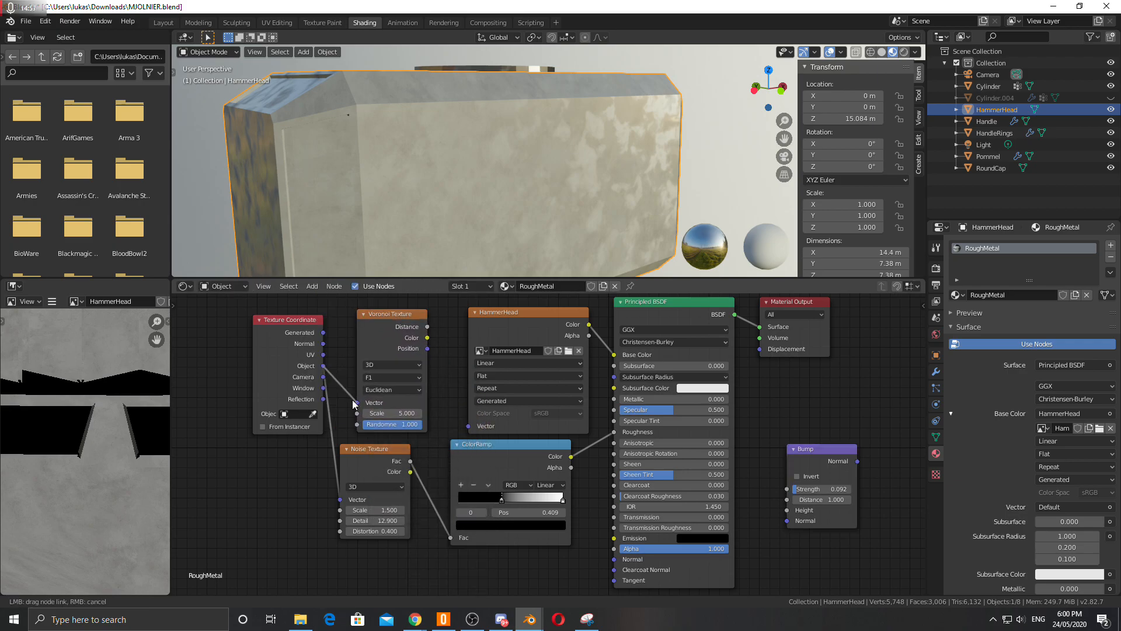
# Step: Link the Voronoi Color to the Principled BSDF's Metallic, and set the Voronoi to Smooth F1 with a scale of 2.7
pyautogui.moveTo(428, 339)
pyautogui.mouseDown()
pyautogui.moveTo(607, 444)
pyautogui.moveTo(589, 441)
pyautogui.moveTo(604, 403)
pyautogui.mouseUp()
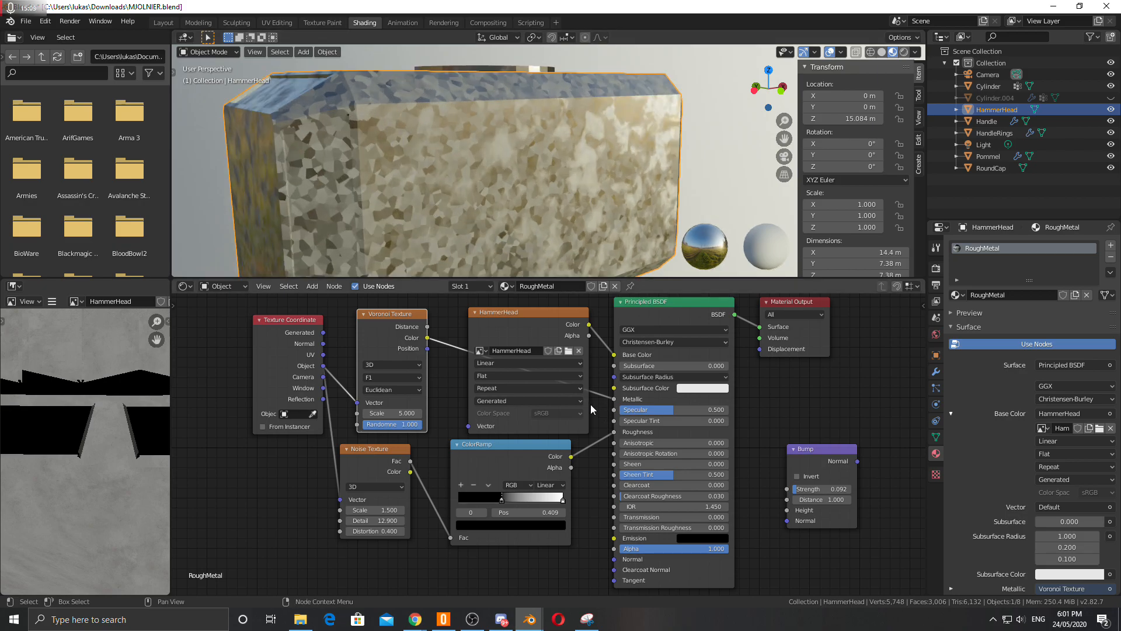
pyautogui.moveTo(380, 413)
pyautogui.mouseDown()
pyautogui.moveTo(339, 413)
pyautogui.moveTo(383, 413)
pyautogui.mouseUp()
pyautogui.click(385, 378)
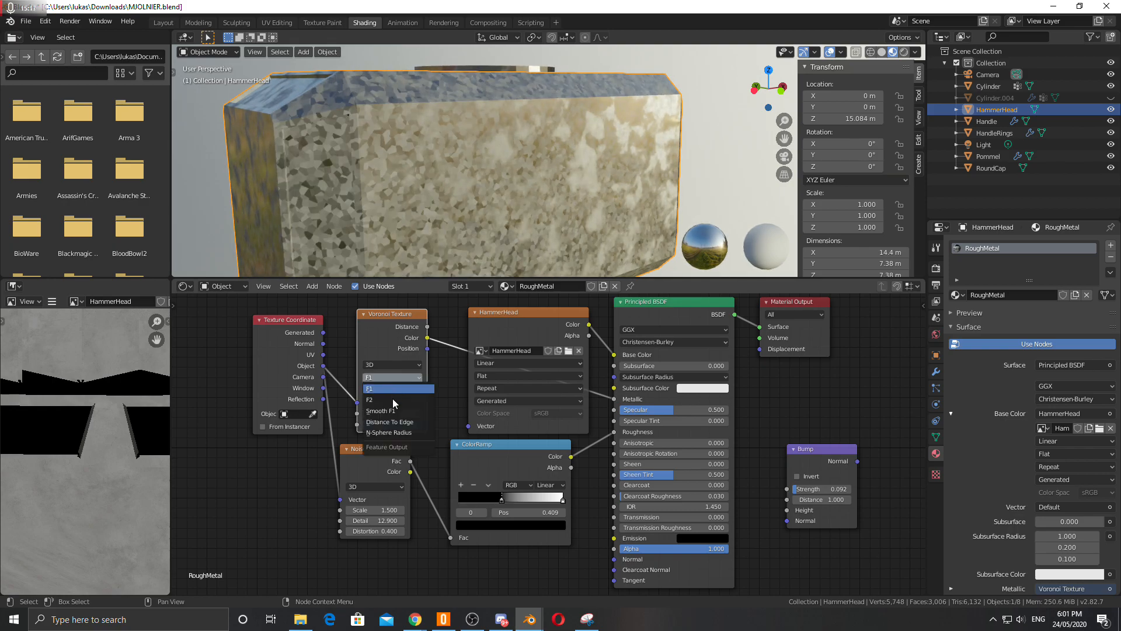
pyautogui.click(391, 410)
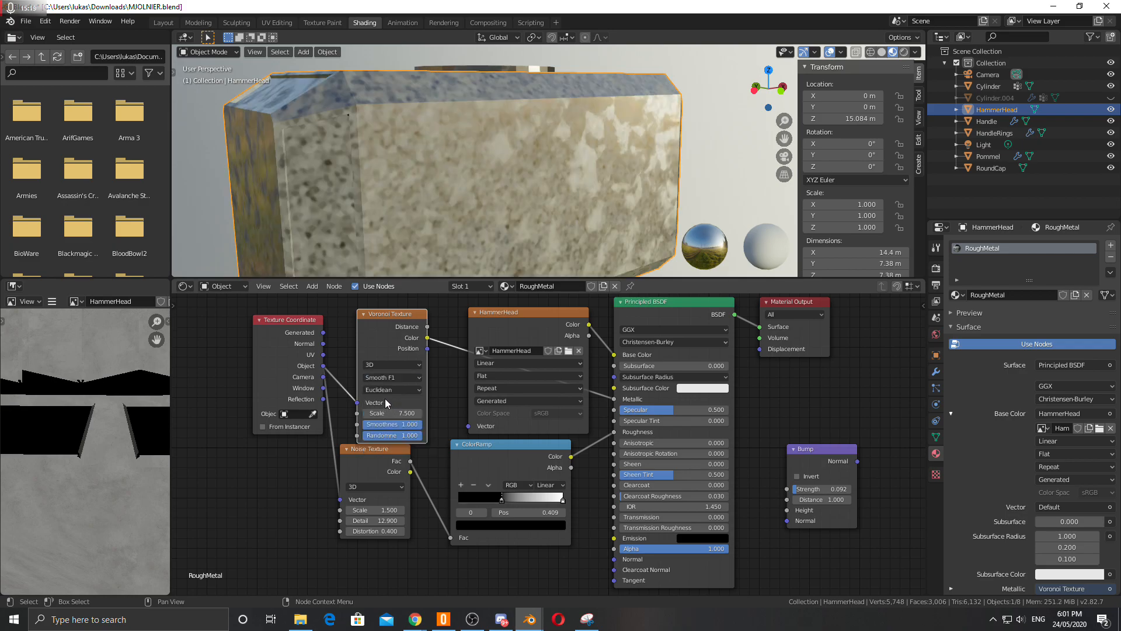
pyautogui.moveTo(385, 413); pyautogui.dragTo(327, 413)
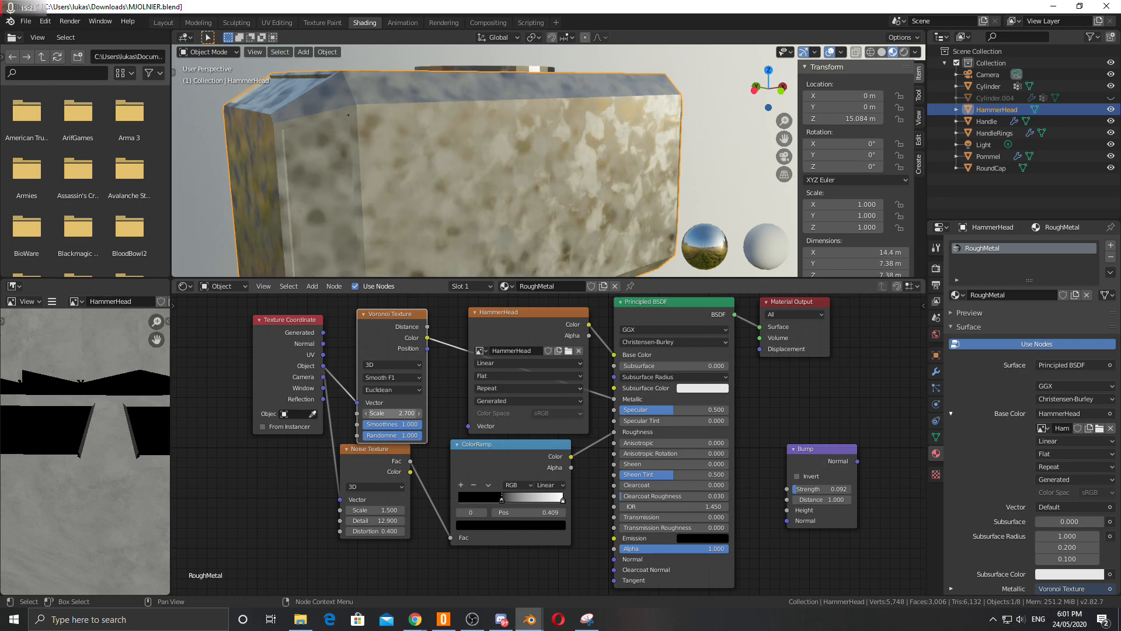
# Step: Try driving the ColorRamp from the Voronoi Color output, with its black stop at 0.764
pyautogui.moveTo(428, 338); pyautogui.dragTo(449, 538)
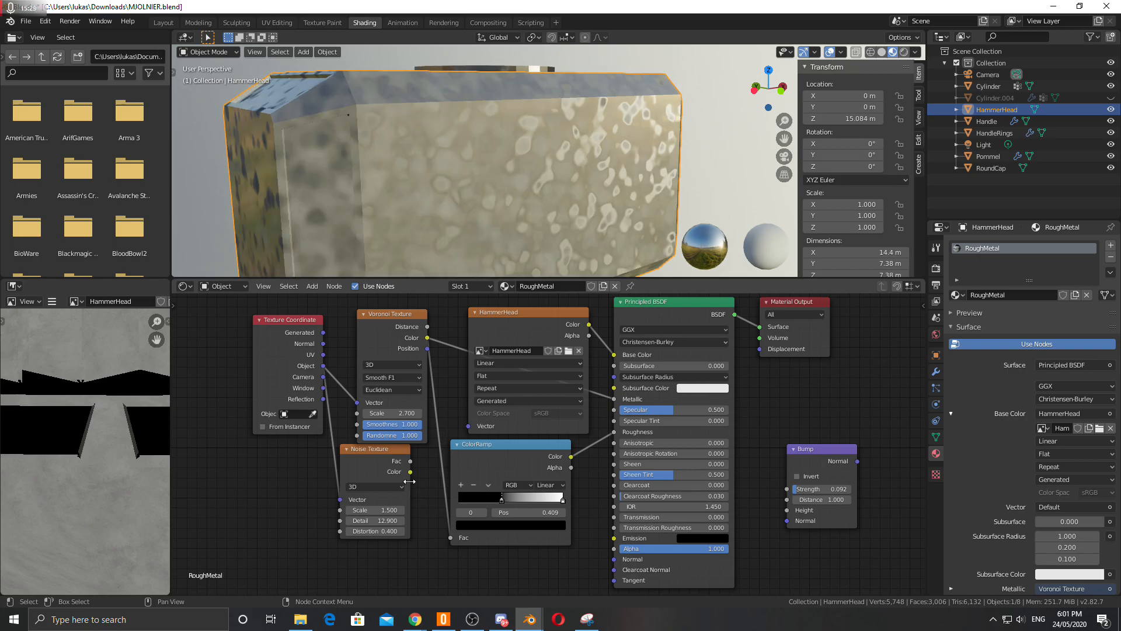
pyautogui.scroll(-3, 496, 193)
pyautogui.moveTo(509, 177)
pyautogui.mouseDown(button='middle')
pyautogui.moveTo(523, 187)
pyautogui.moveTo(557, 167)
pyautogui.moveTo(494, 178)
pyautogui.mouseUp(button='middle')
pyautogui.moveTo(501, 500); pyautogui.dragTo(477, 500)
pyautogui.moveTo(563, 500)
pyautogui.mouseDown()
pyautogui.moveTo(519, 499)
pyautogui.moveTo(563, 500)
pyautogui.mouseUp()
pyautogui.moveTo(478, 500); pyautogui.dragTo(537, 500)
pyautogui.moveTo(552, 157); pyautogui.dragTo(517, 176, button='middle')
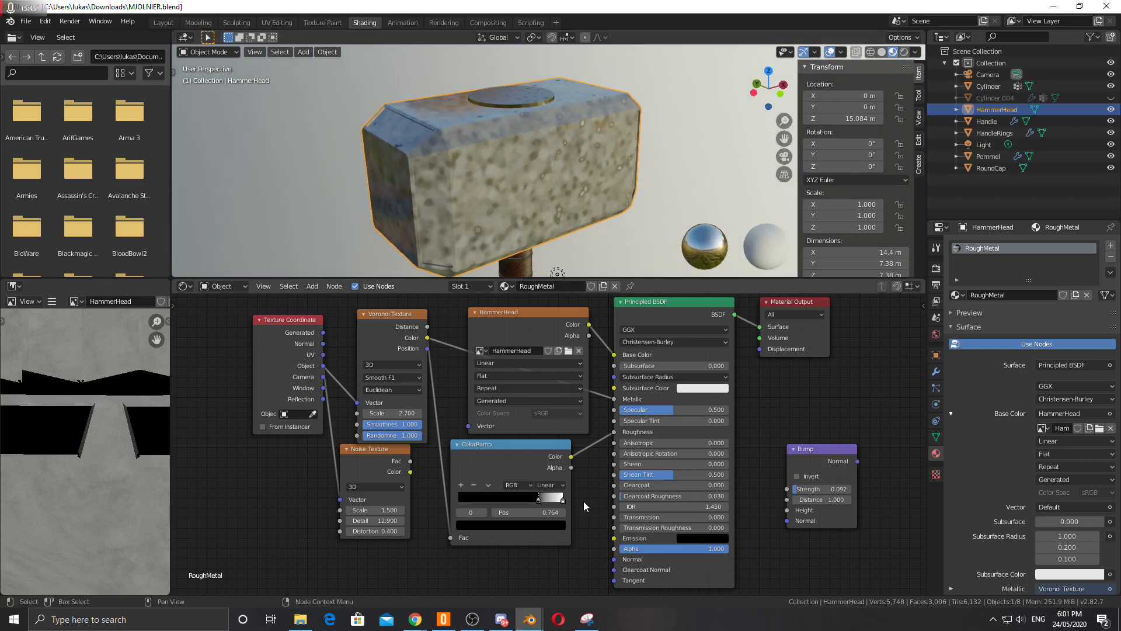
# Step: Feed the ColorRamp's Fac from the Noise Texture's Color output and move the black stop to 0.595
pyautogui.moveTo(537, 499); pyautogui.dragTo(468, 501)
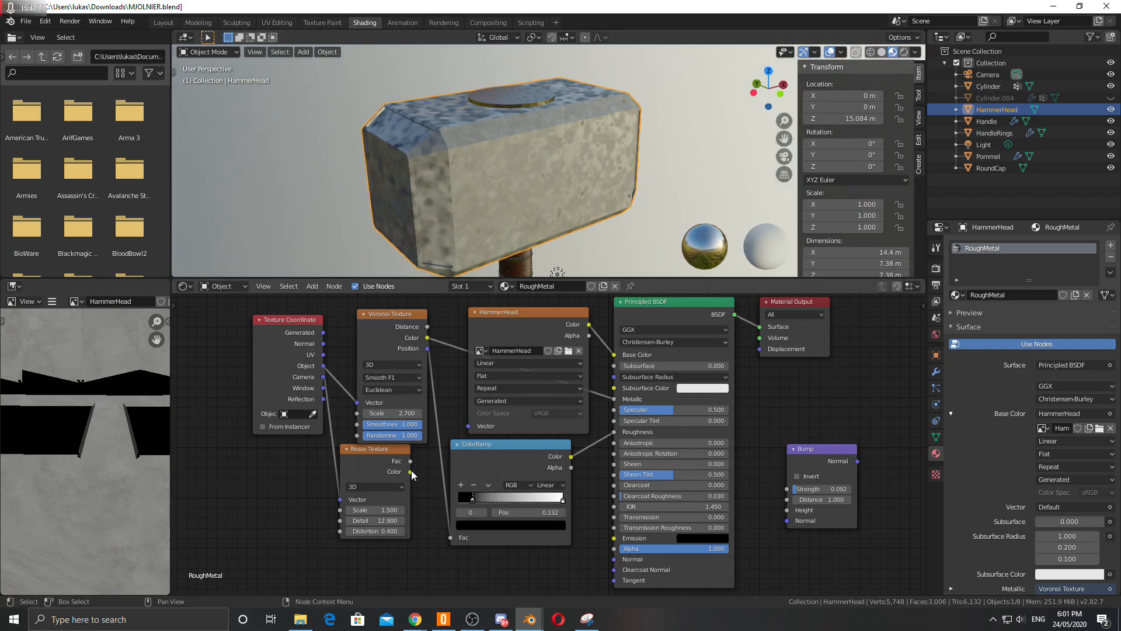
pyautogui.moveTo(411, 472); pyautogui.dragTo(450, 538)
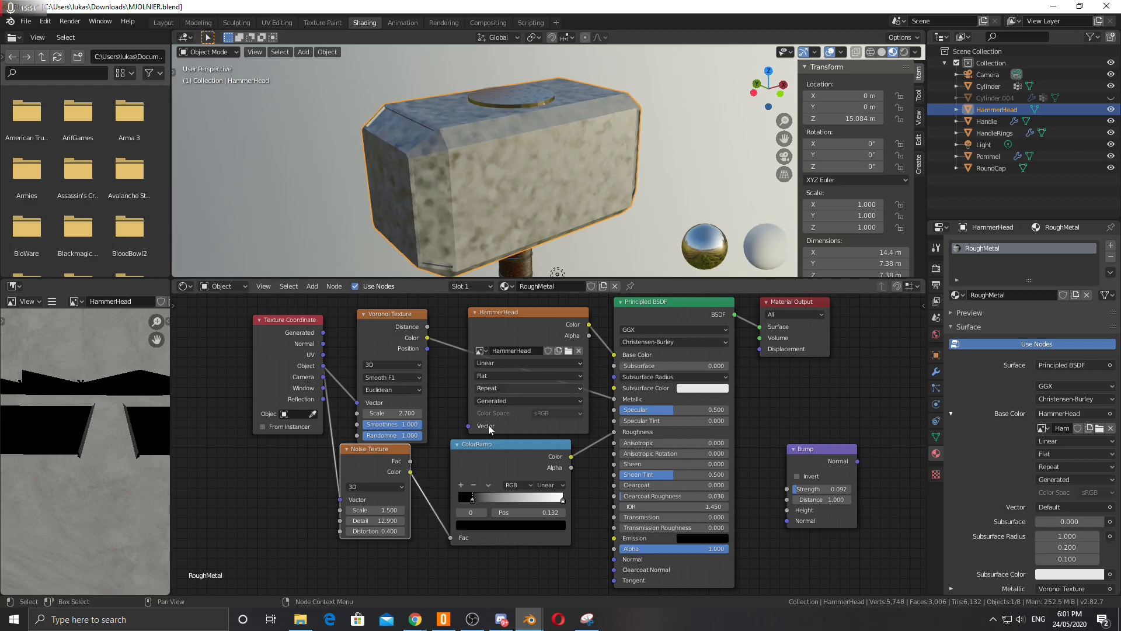
pyautogui.moveTo(471, 500); pyautogui.dragTo(523, 502)
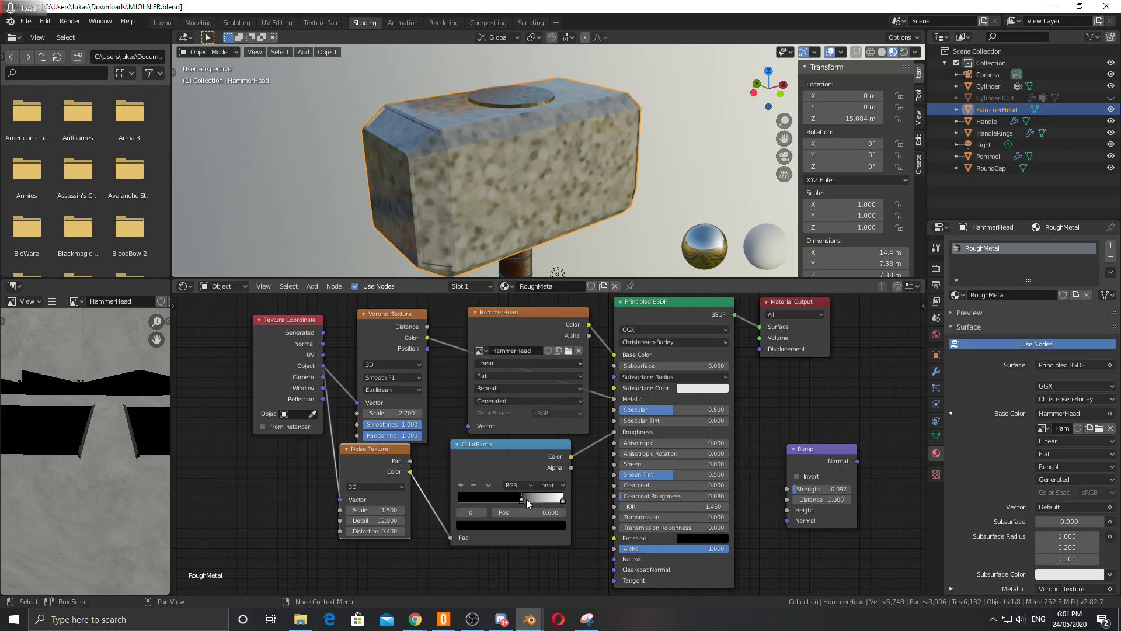
# Step: Try the Voronoi Color on the Principled BSDF's Normal, and disconnect the Voronoi Texture from both Metallic and Normal
pyautogui.moveTo(428, 338); pyautogui.dragTo(613, 560)
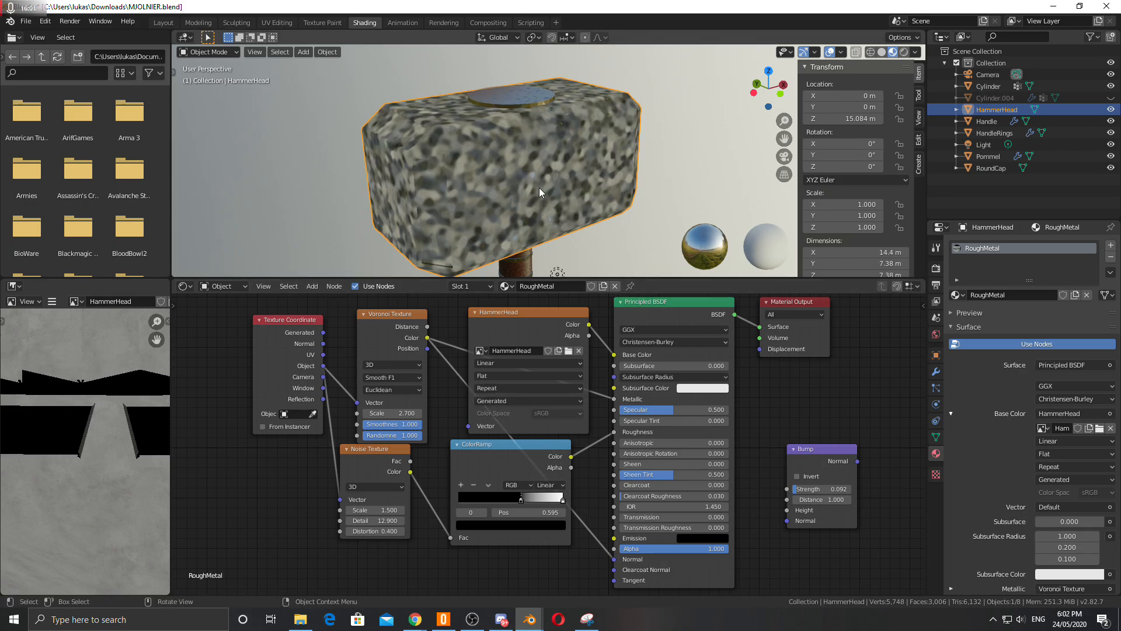
pyautogui.moveTo(614, 399); pyautogui.dragTo(482, 356)
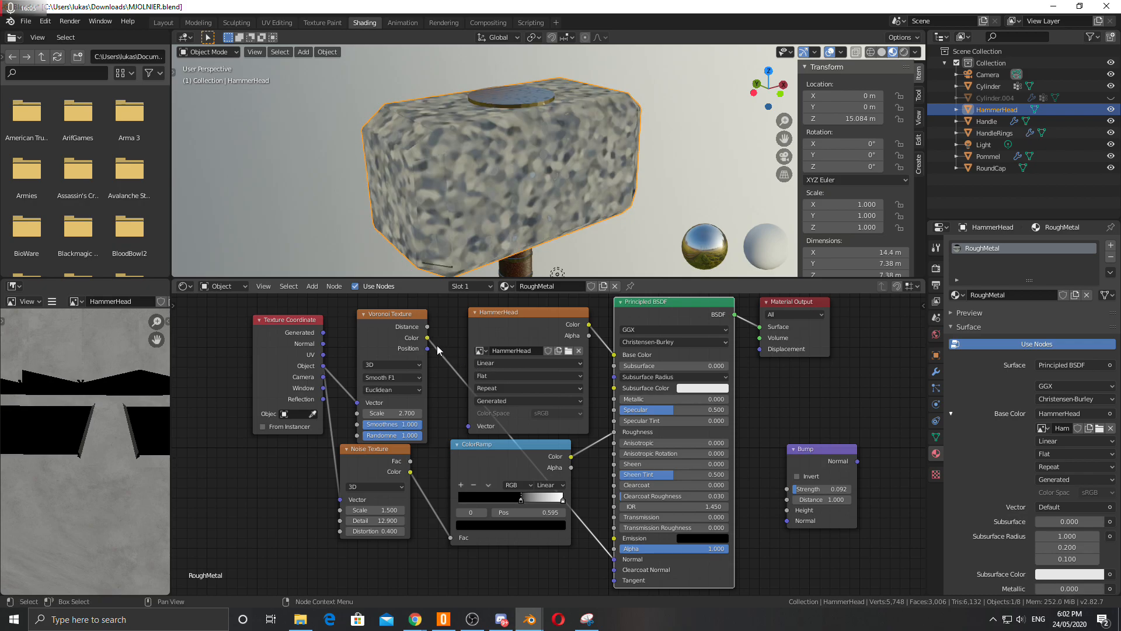
pyautogui.moveTo(616, 562); pyautogui.dragTo(595, 561)
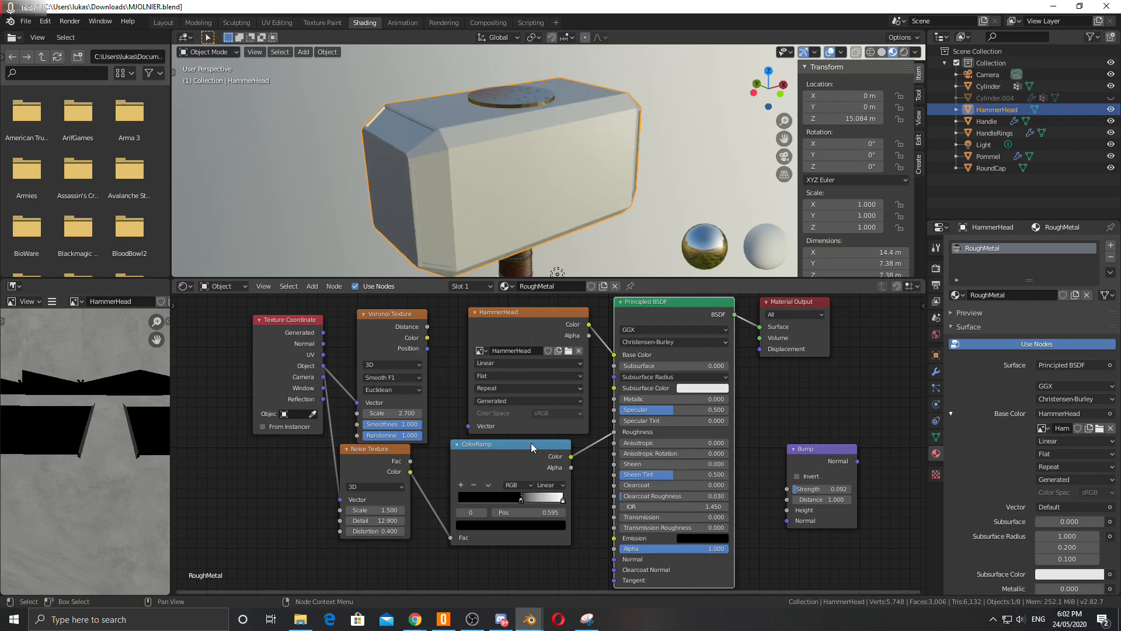
# Step: Move the ColorRamp's black stop to about 0.3 and its white stop to 0.791, checking the reflections on the hammer head
pyautogui.moveTo(520, 183)
pyautogui.mouseDown(button='middle')
pyautogui.moveTo(484, 157)
pyautogui.moveTo(530, 174)
pyautogui.moveTo(551, 167)
pyautogui.moveTo(542, 158)
pyautogui.moveTo(536, 184)
pyautogui.mouseUp(button='middle')
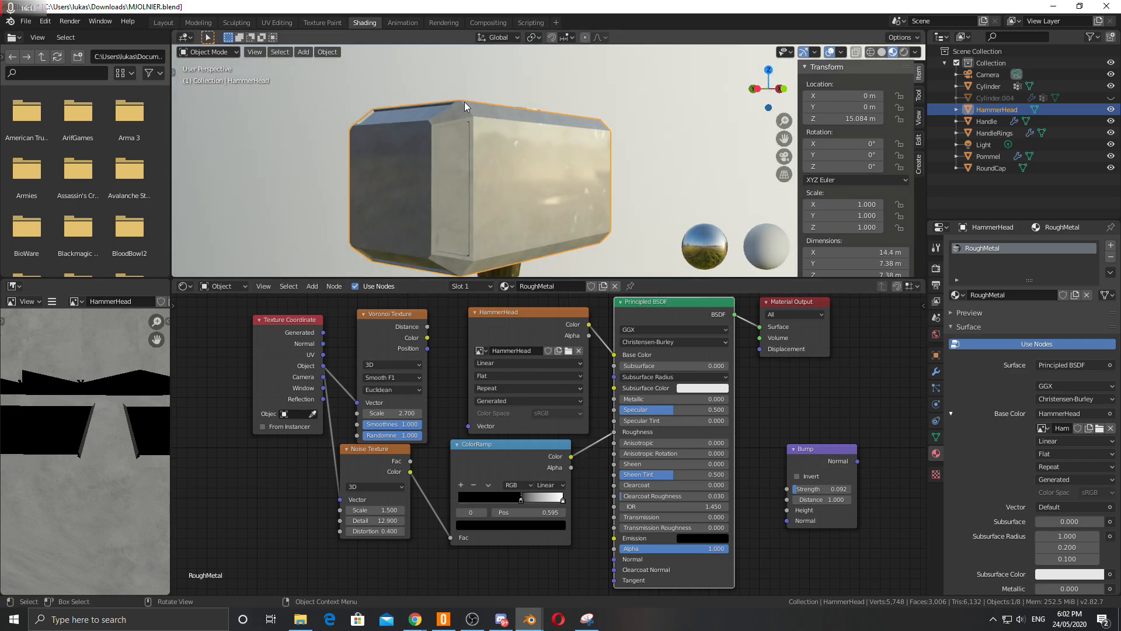
pyautogui.scroll(3, 464, 101)
pyautogui.scroll(-1, 503, 160)
pyautogui.moveTo(521, 502); pyautogui.dragTo(482, 500)
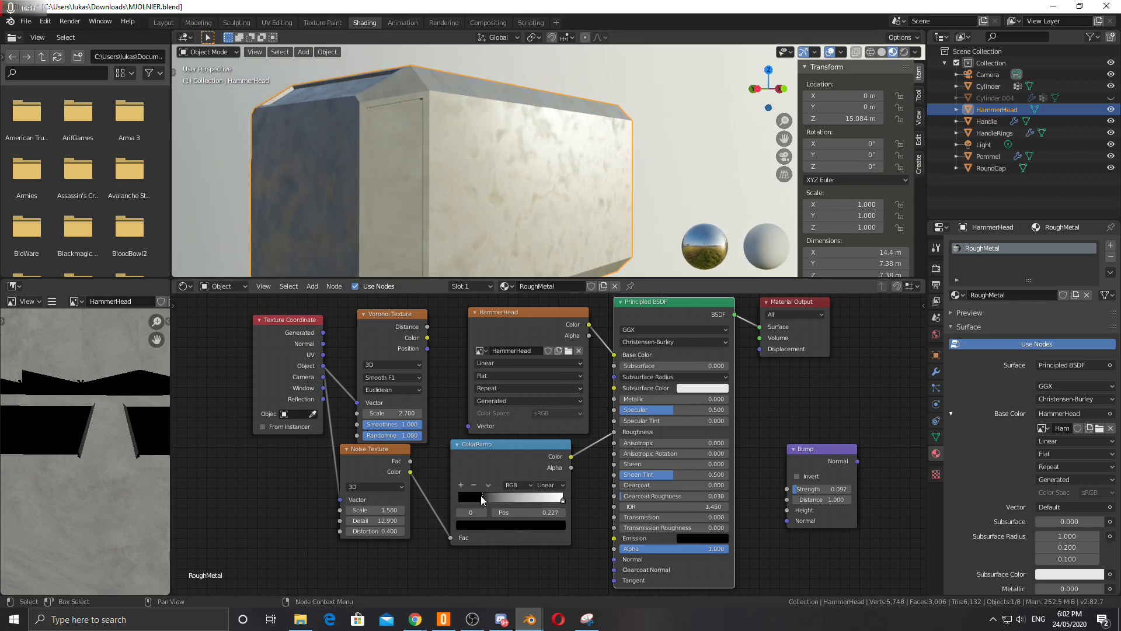
pyautogui.moveTo(562, 500); pyautogui.dragTo(542, 500)
pyautogui.moveTo(488, 153); pyautogui.dragTo(543, 235, button='middle')
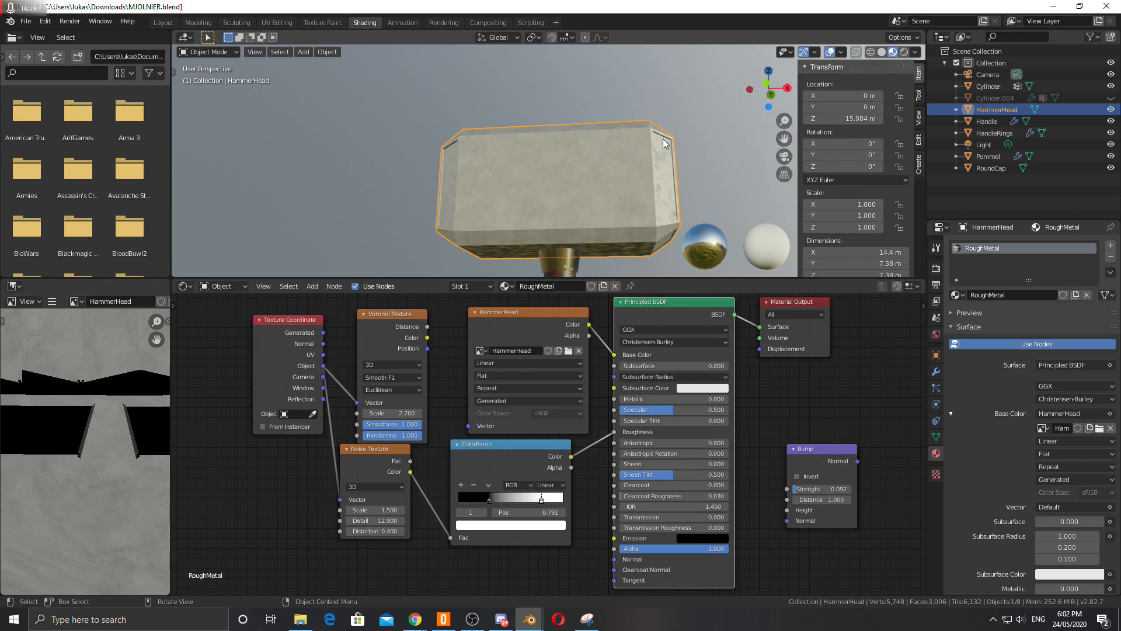